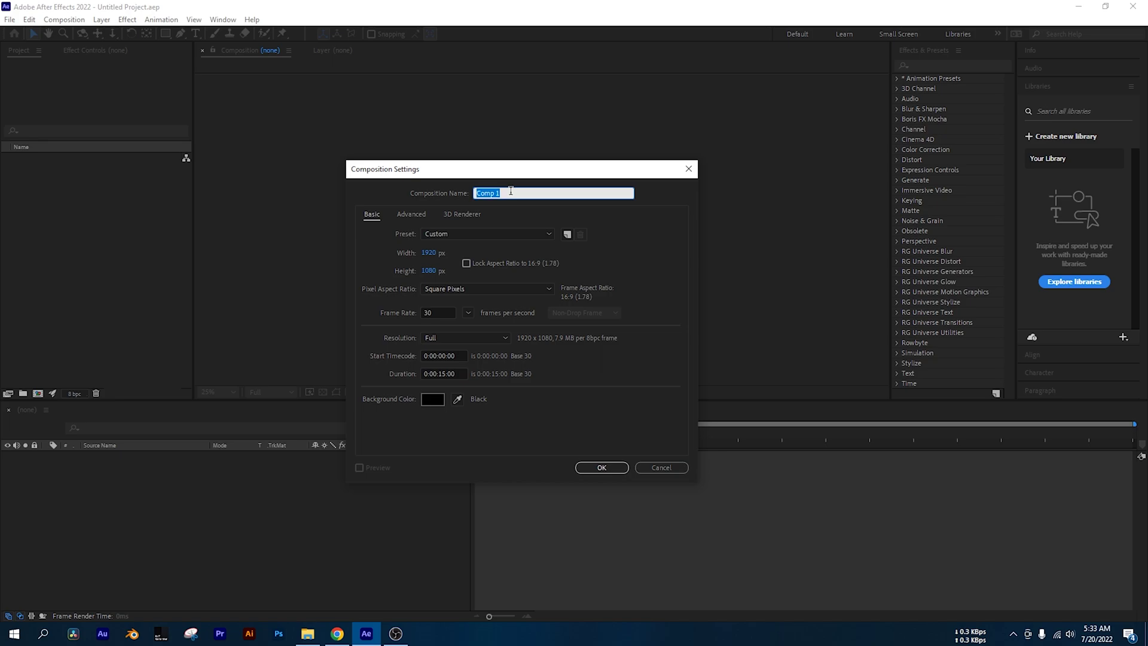
Step: Name the new composition Cinematic Sky and create it at 1920 x 1080, 30 fps
type("Cinematic Clouds")
left_click_drag(529, 192, 511, 193)
key("BackSpace")
left_click(603, 467)
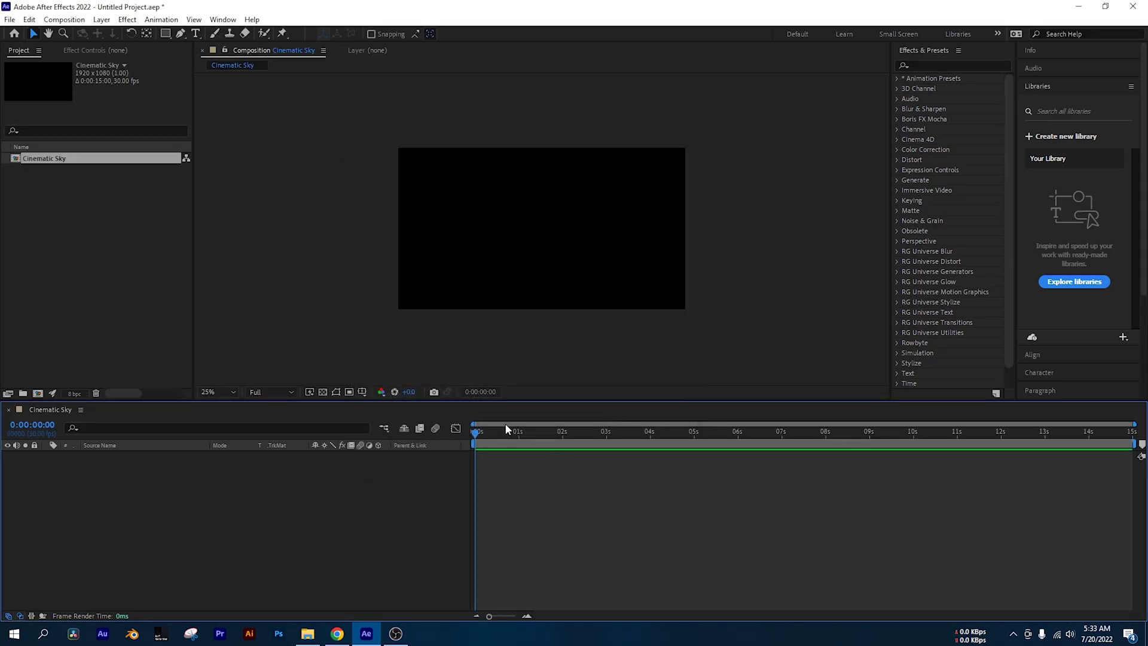
Step: Create a project folder named Images
left_click_drag(512, 401, 509, 416)
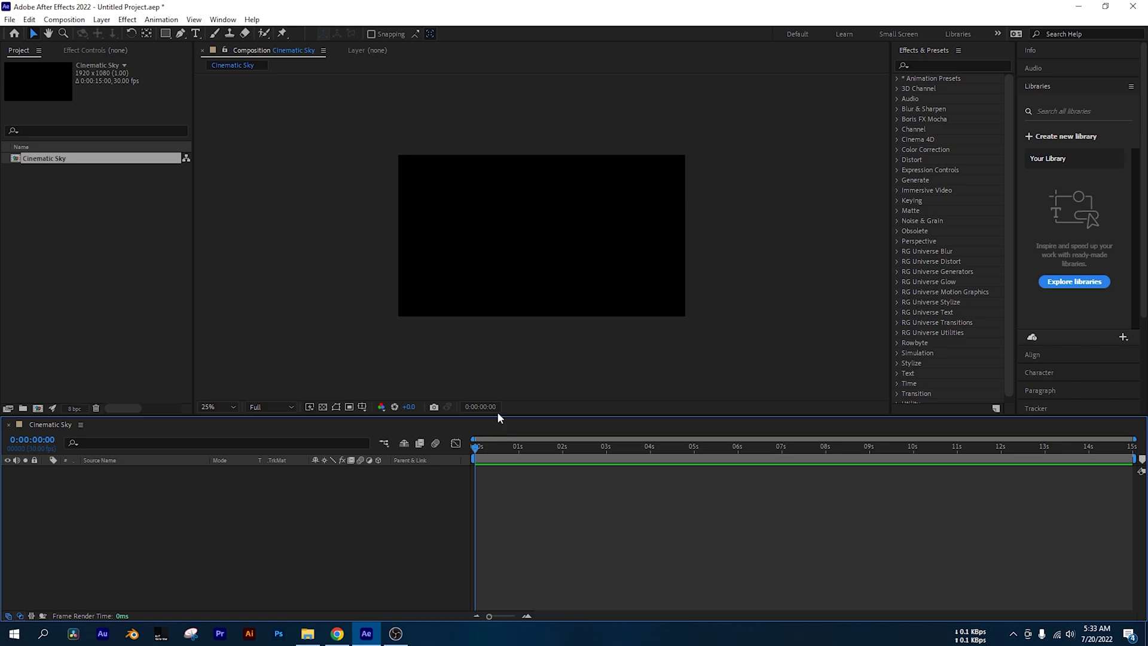
left_click(82, 292)
right_click(56, 252)
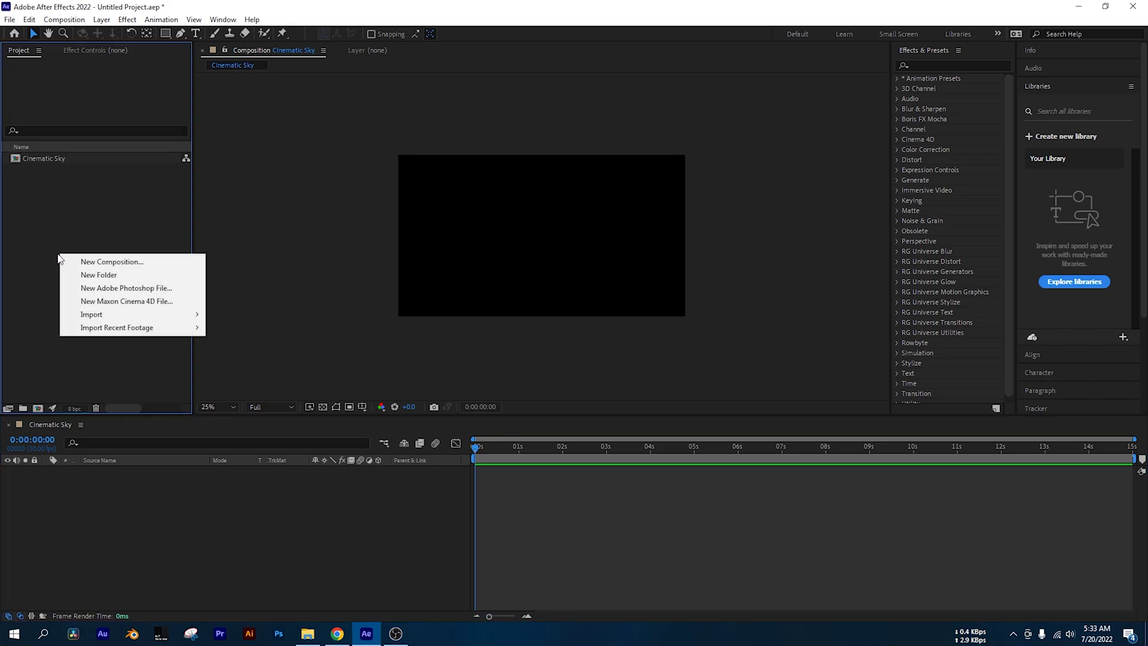
left_click(27, 388)
left_click(22, 407)
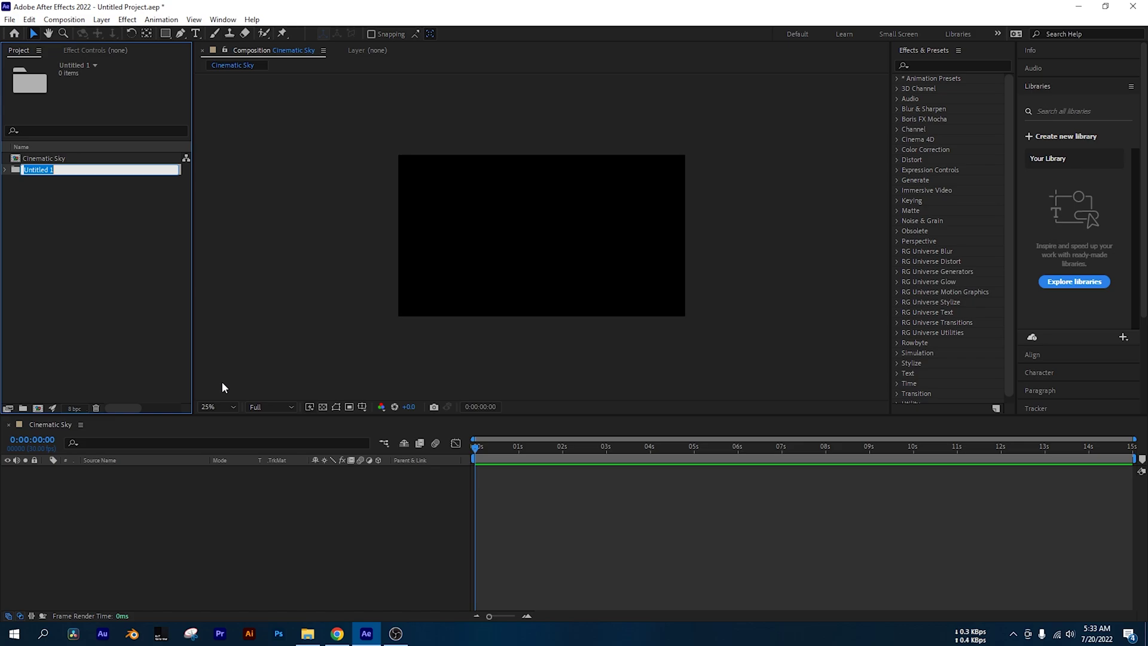
type("Ima")
left_click(88, 380)
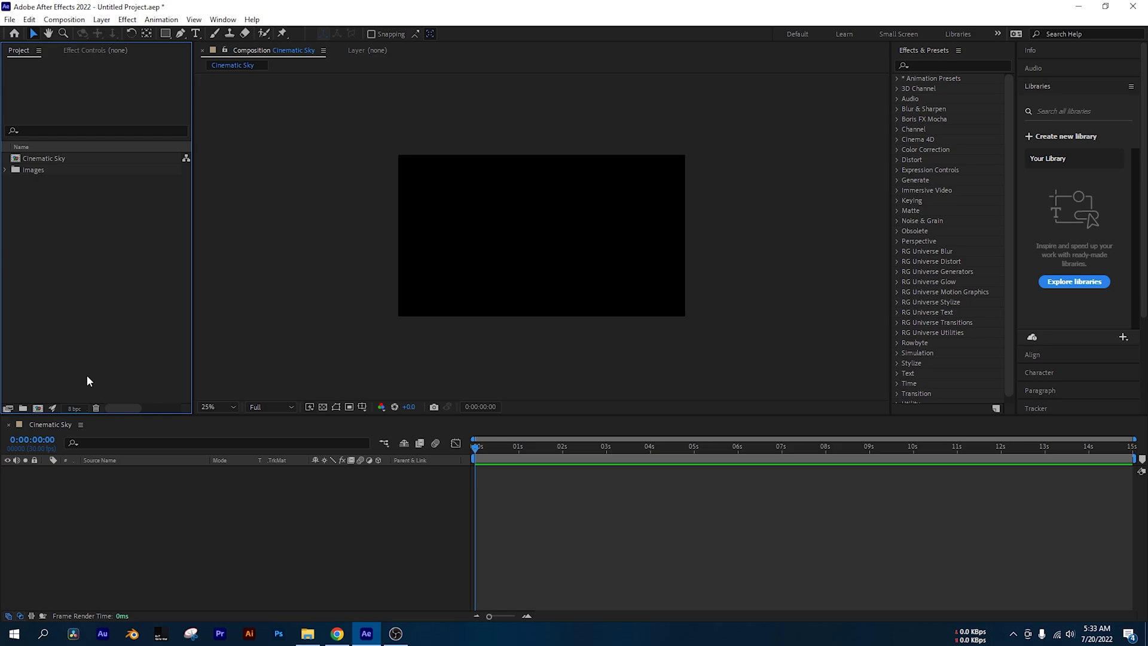
Step: Create a second project folder named Footages alongside the Images folder
left_click(39, 408)
left_click(23, 409)
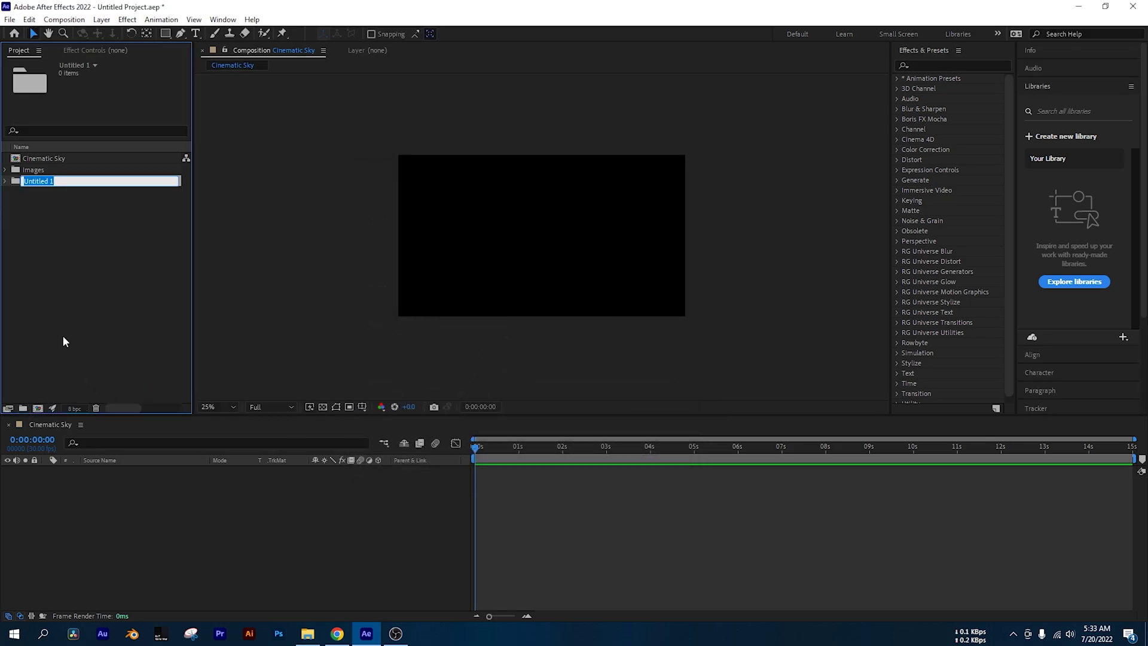
type("Footages")
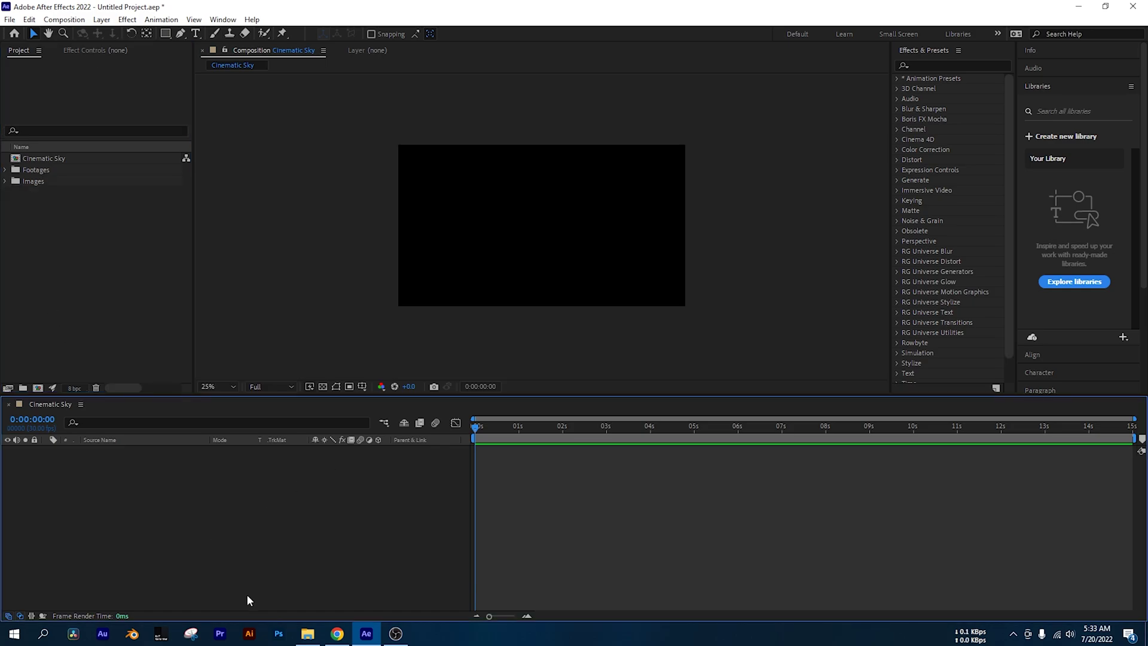
Step: Preview The-Sky.jpg in File Explorer and import it into the project's Images folder
left_click(307, 633)
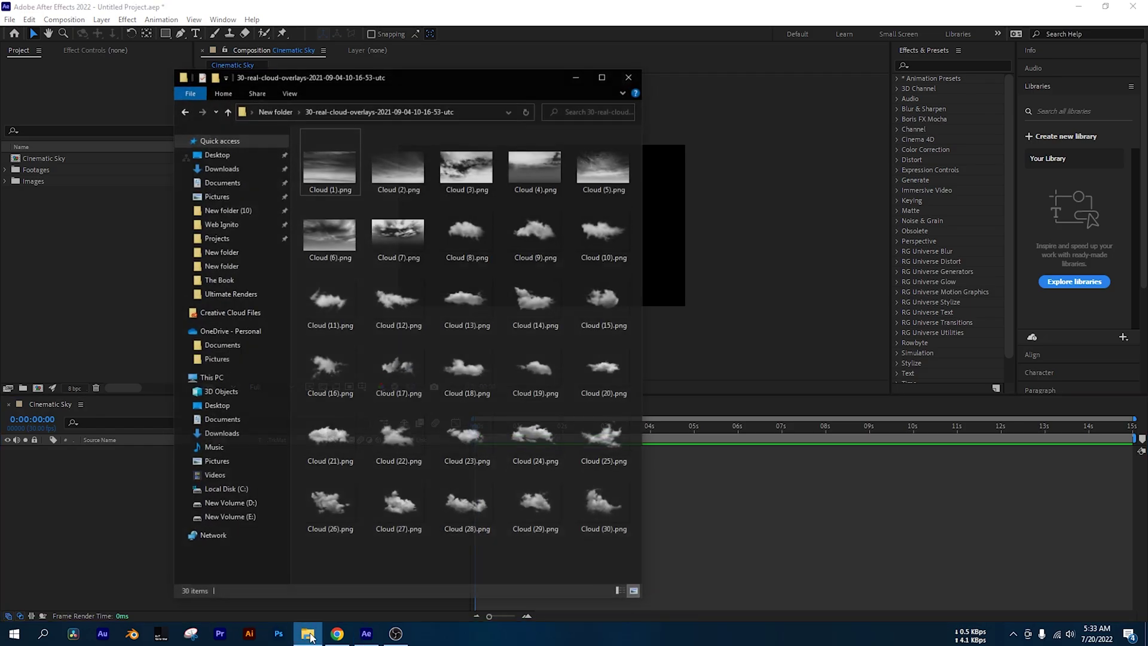
left_click_drag(461, 112, 540, 66)
key("alt+Left")
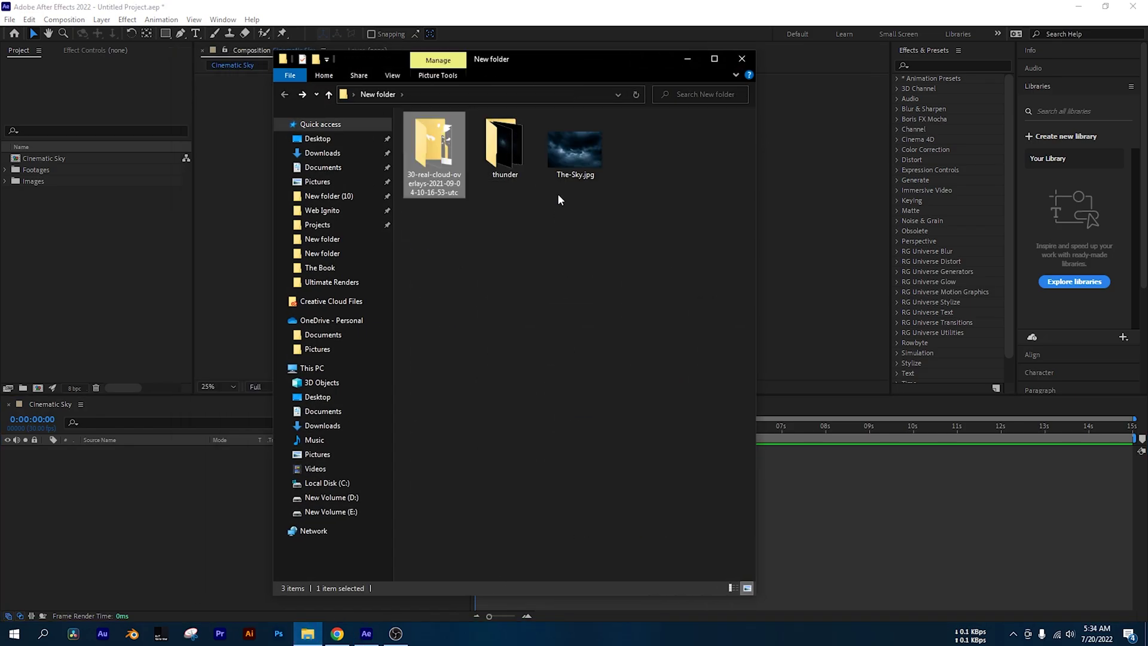
left_click(590, 177)
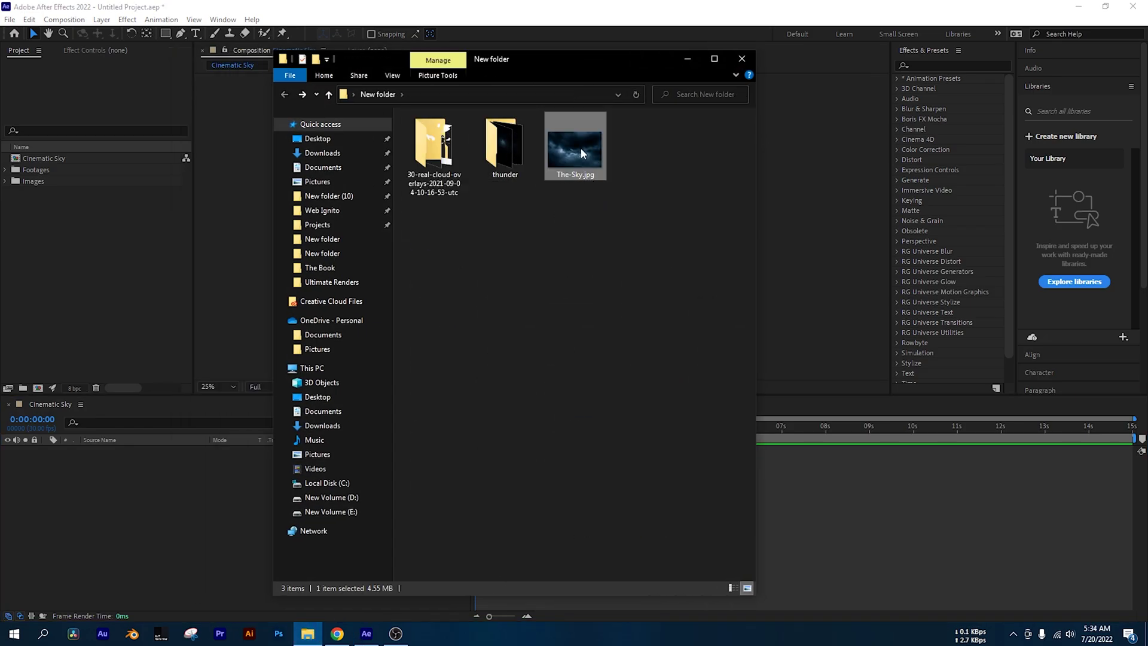
double_click(581, 150)
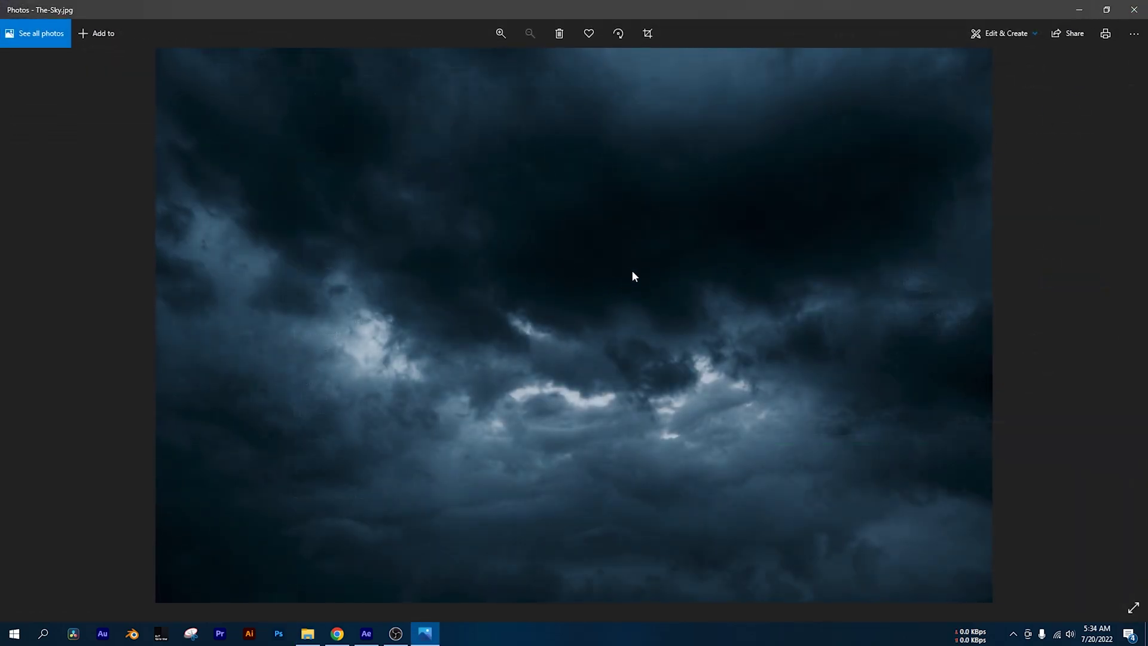
left_click(1133, 9)
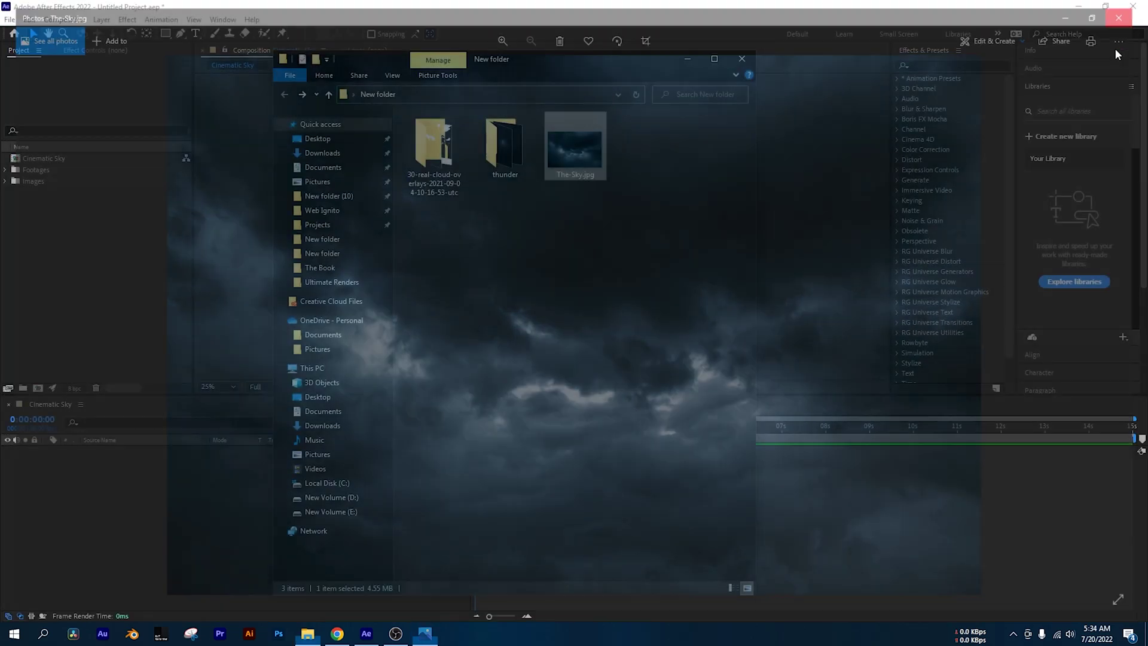
left_click_drag(575, 148, 59, 179)
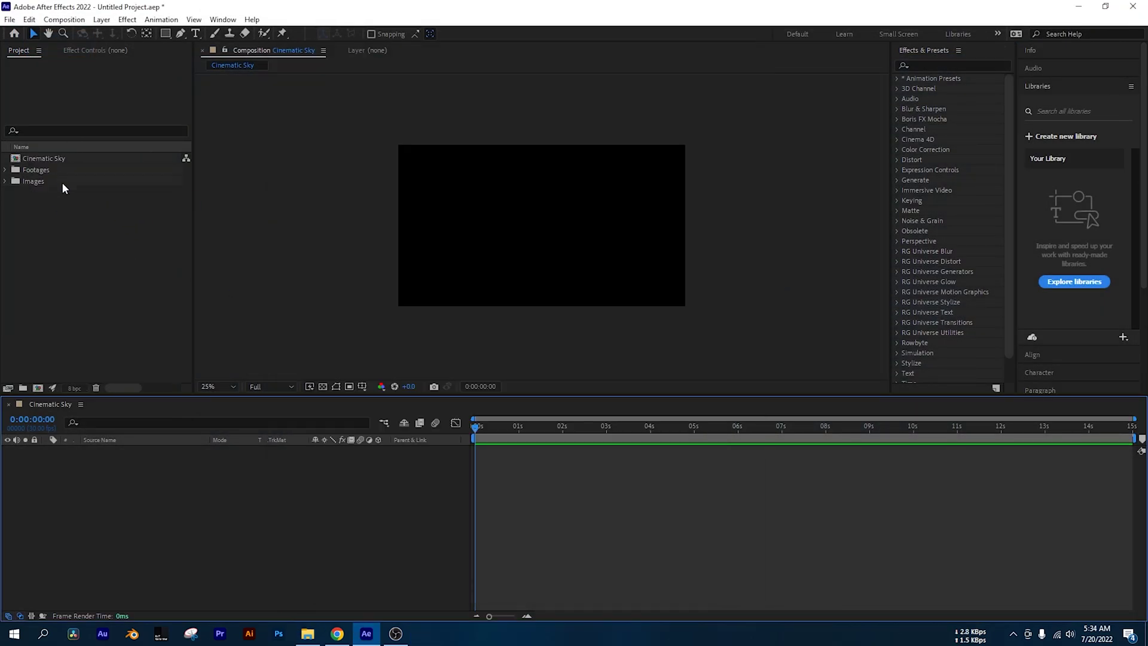
Step: Import all four stormclouds overlay videos from the thunder folder into the Footages folder
left_click(307, 633)
double_click(521, 169)
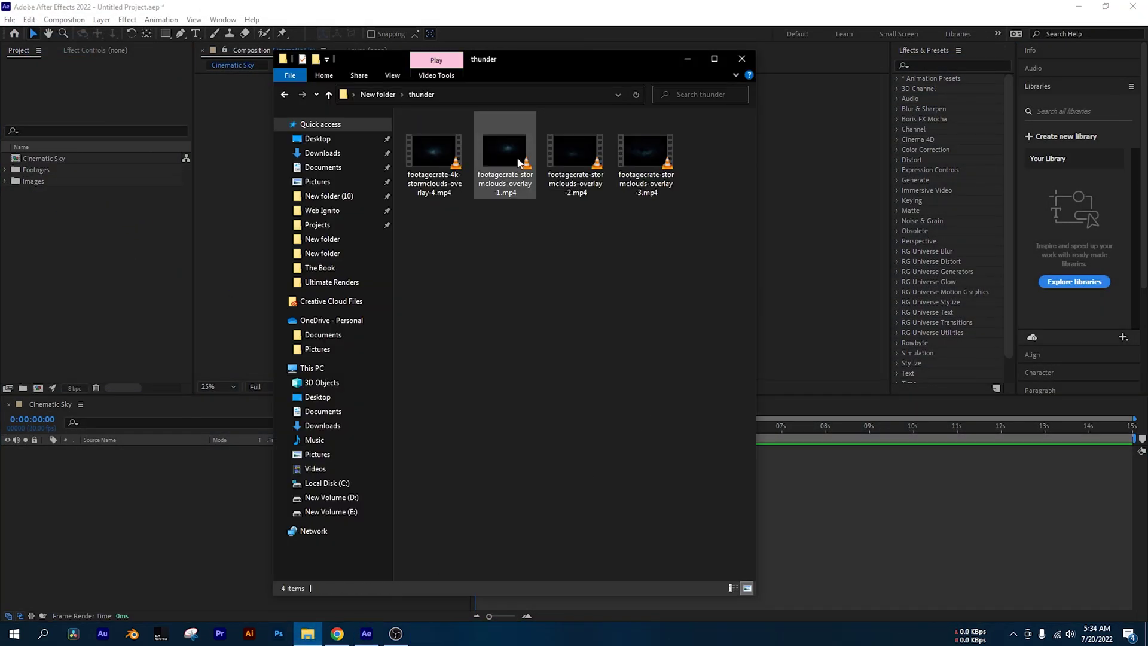
left_click_drag(665, 224, 403, 111)
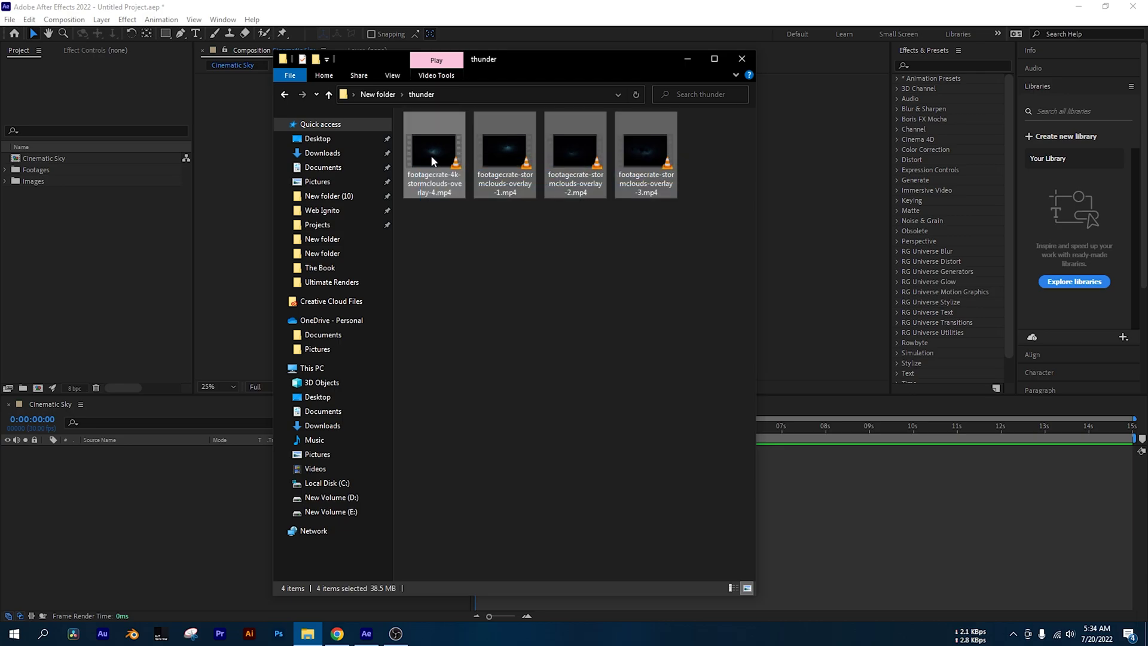
left_click_drag(432, 258, 666, 198)
left_click_drag(694, 265, 418, 191)
left_click_drag(413, 149, 128, 250)
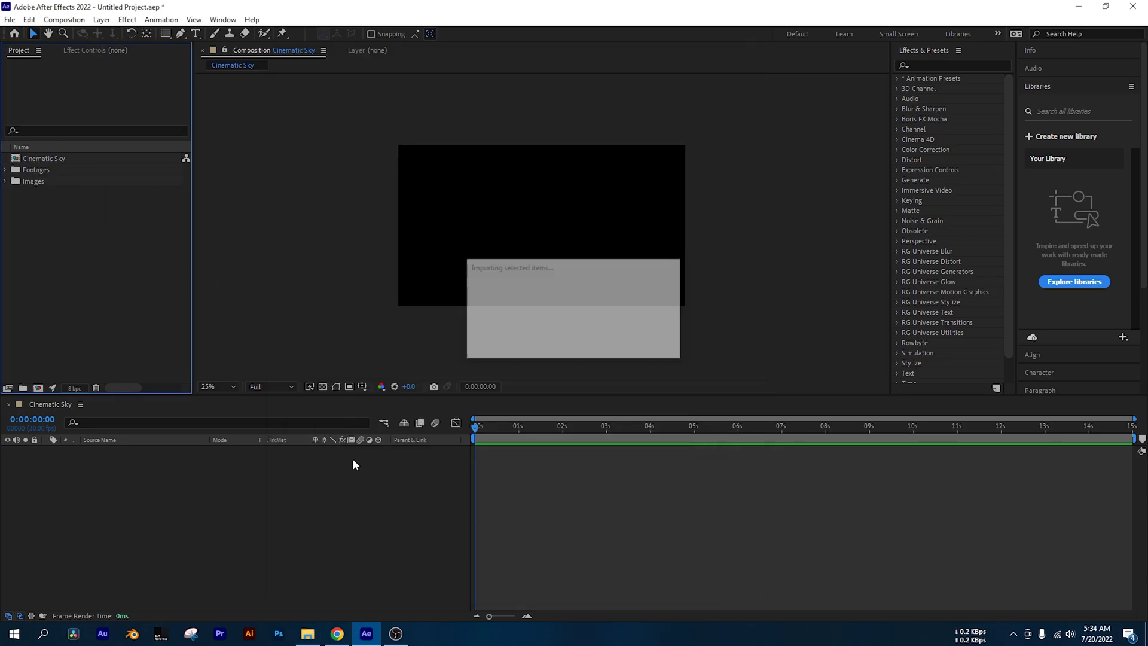
Step: Import Cloud (8).png through Cloud (30).png from the real cloud overlays folder into the Images folder
left_click(311, 636)
key("alt+Up")
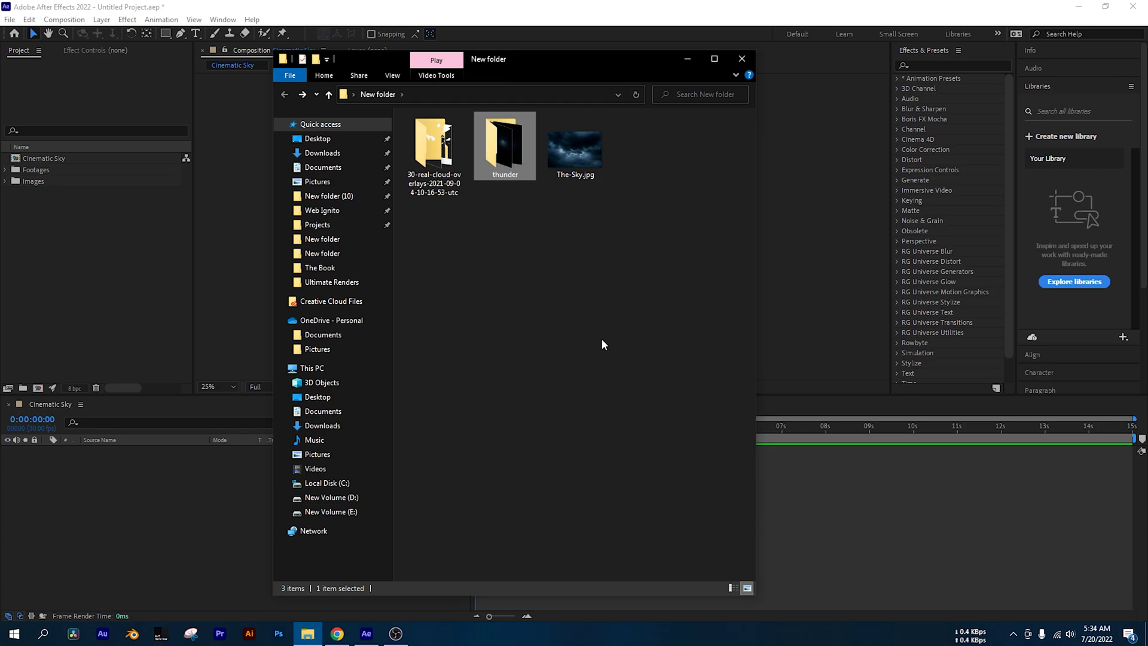
double_click(432, 135)
left_click(576, 363)
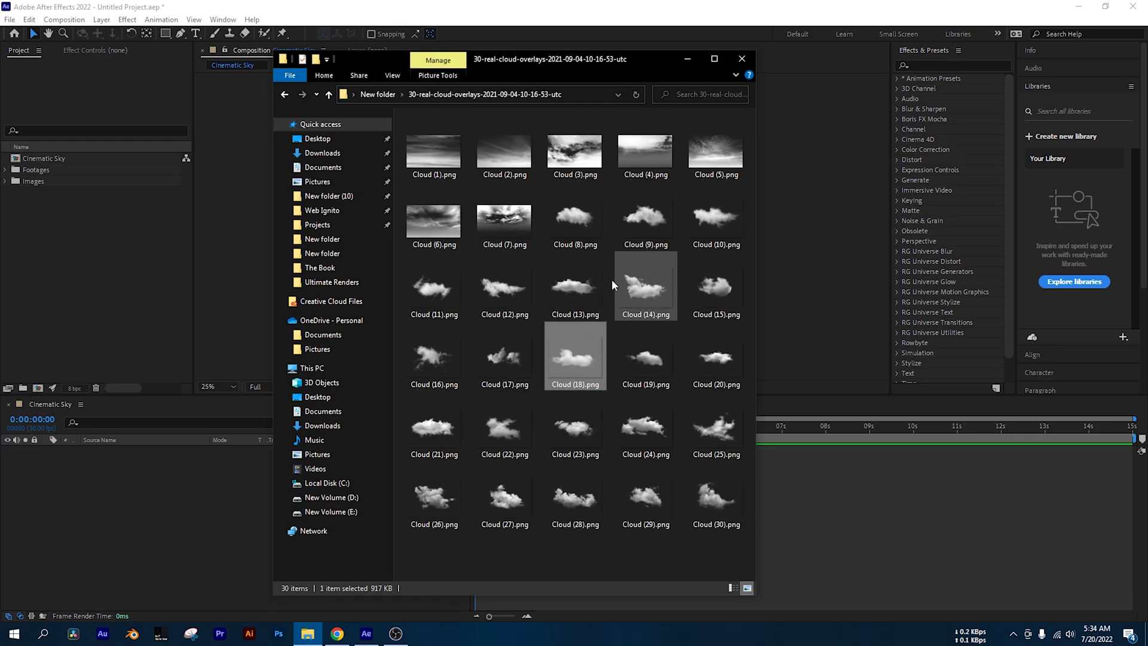
left_click(580, 230)
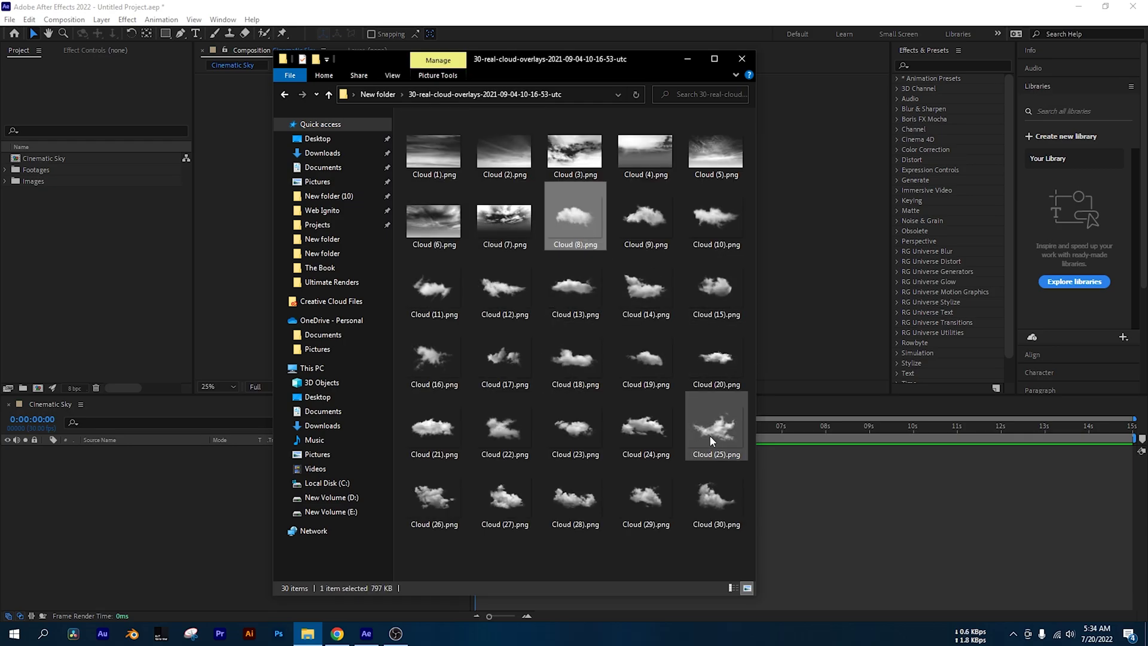
left_click(709, 478, "shift")
left_click_drag(604, 243, 24, 183)
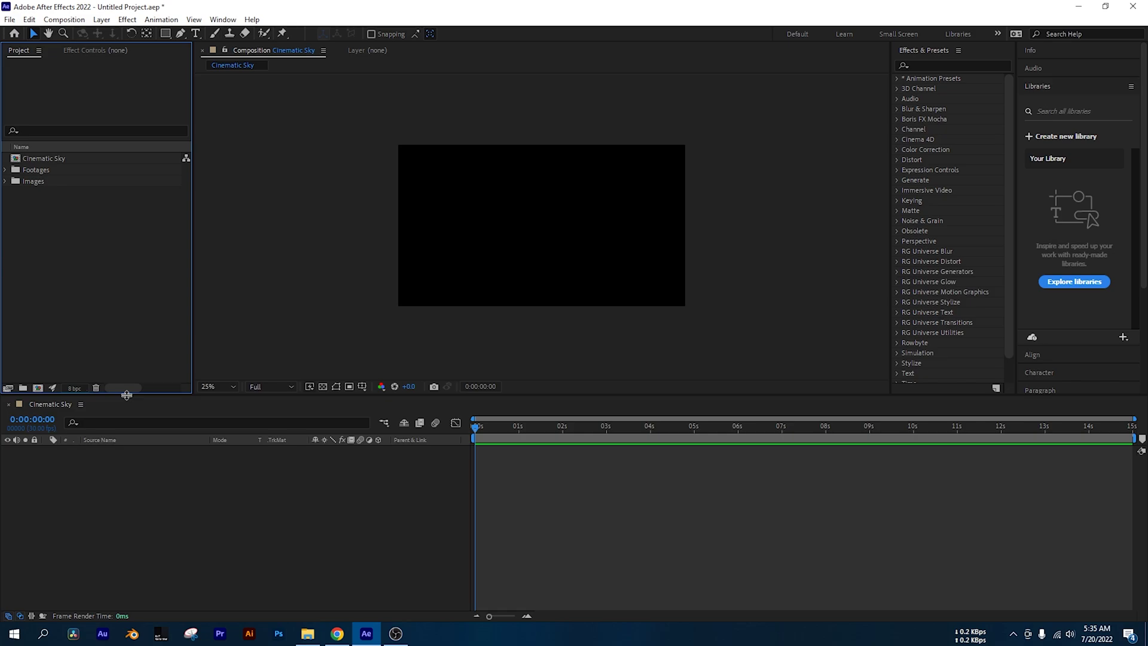
Step: Expand the Images folder and add The-Sky.jpg as a layer in the Cinematic Sky timeline
left_click_drag(126, 394, 126, 387)
left_click(6, 182)
scroll(108, 271, "down", 3)
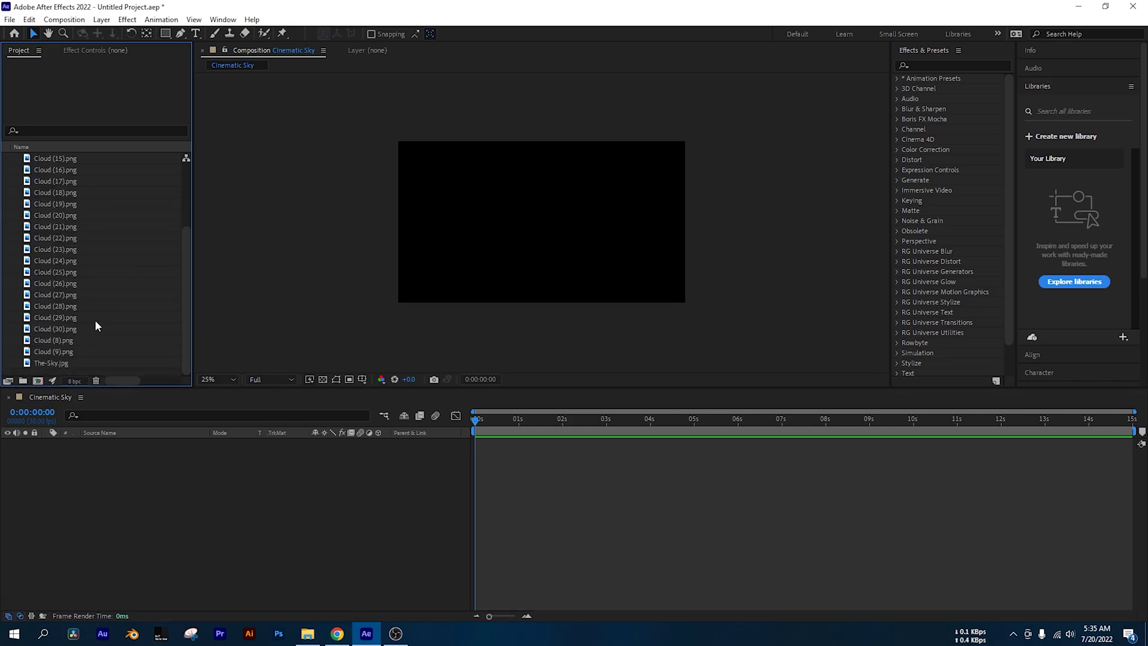
left_click(60, 362)
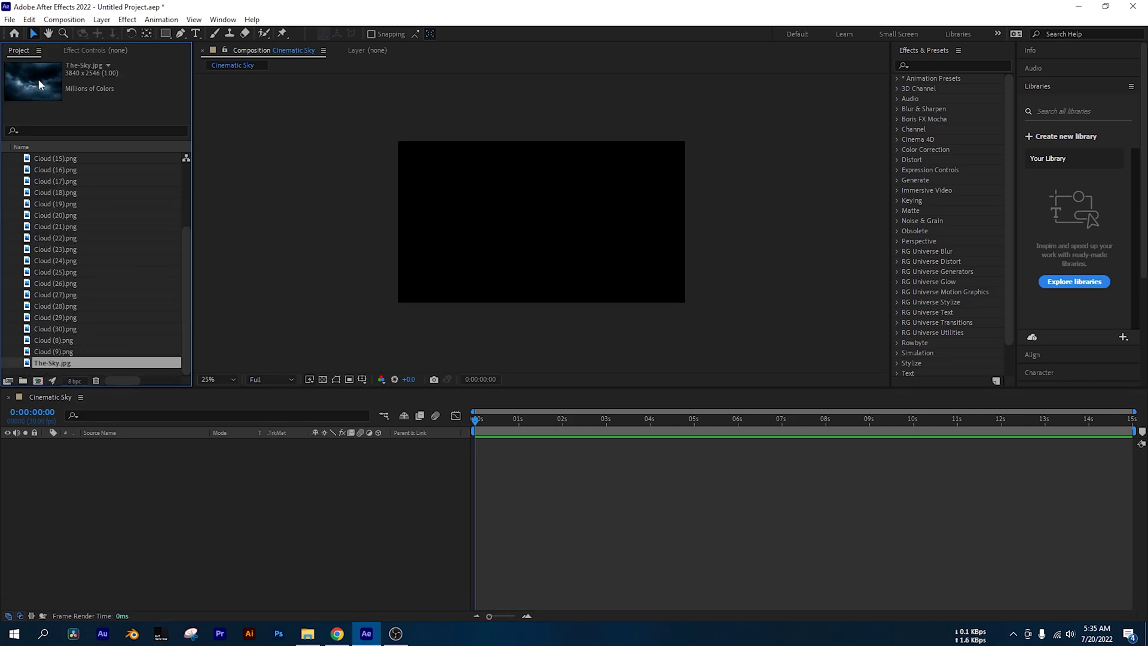
left_click_drag(77, 362, 204, 481)
left_click_drag(475, 419, 502, 418)
Step: Scale the sky layer down proportionally until it extends just slightly beyond the composition frame
left_click(827, 221)
left_click(735, 360)
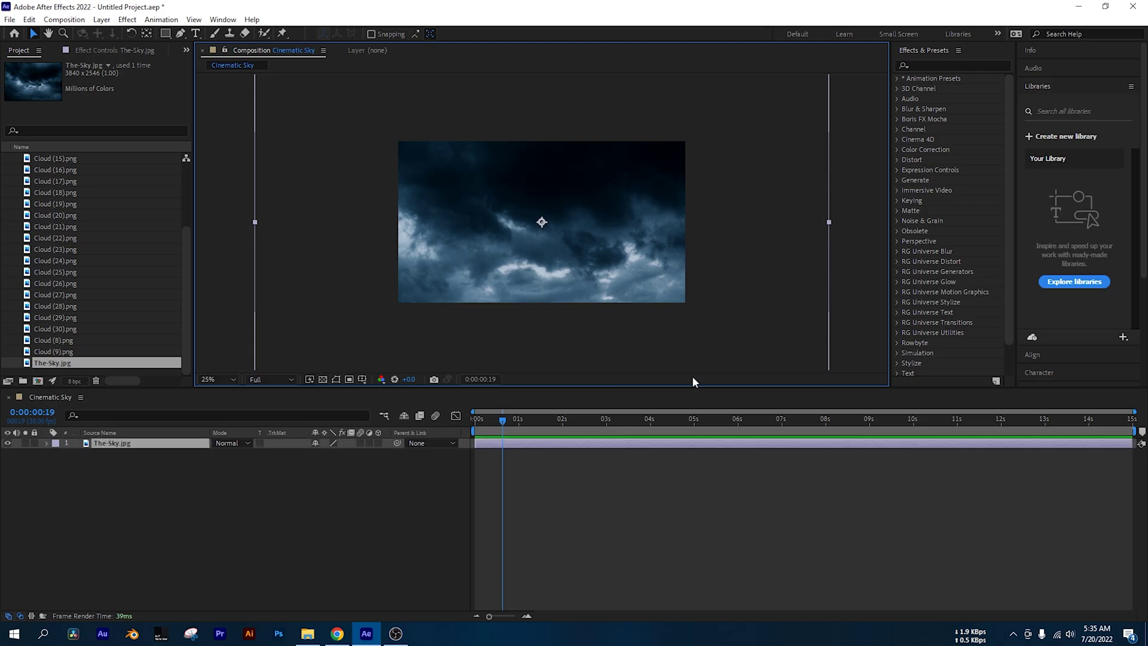
left_click_drag(827, 224, 686, 224)
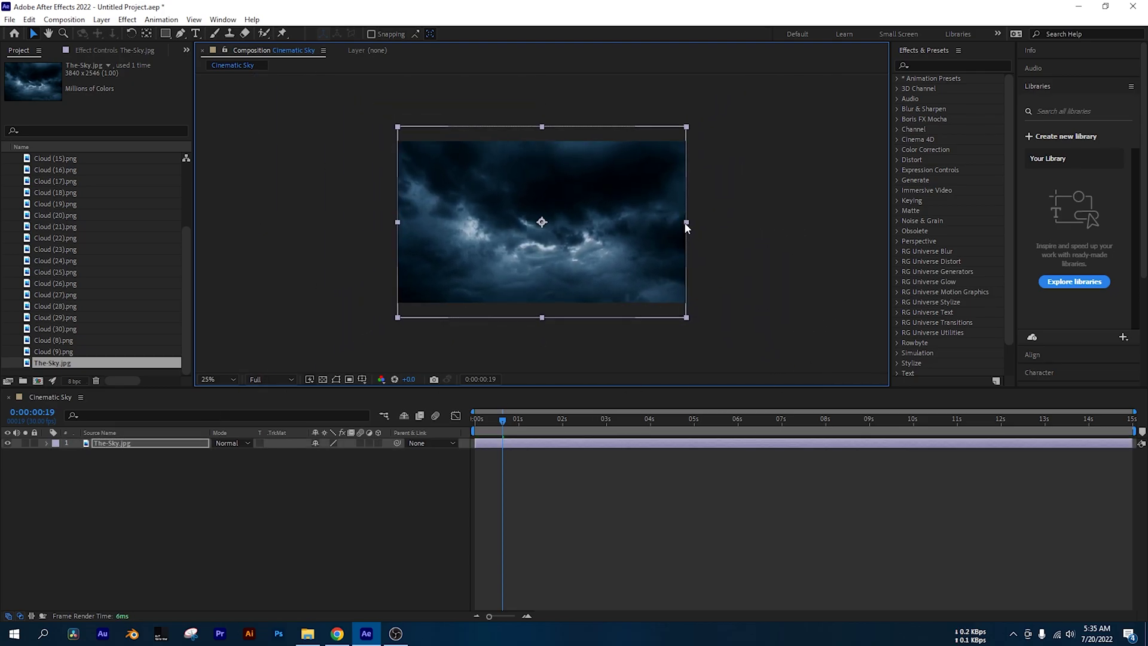
left_click_drag(524, 421, 468, 423)
left_click_drag(686, 222, 693, 222)
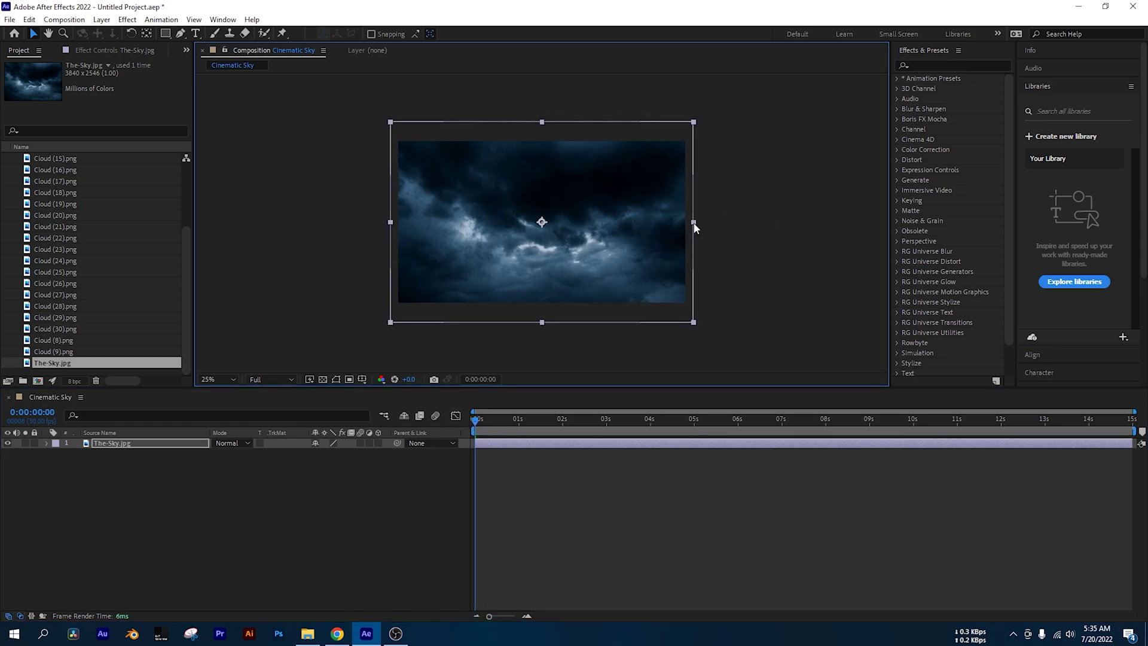
Step: Turn The-Sky.jpg into a 3D layer
left_click(272, 461)
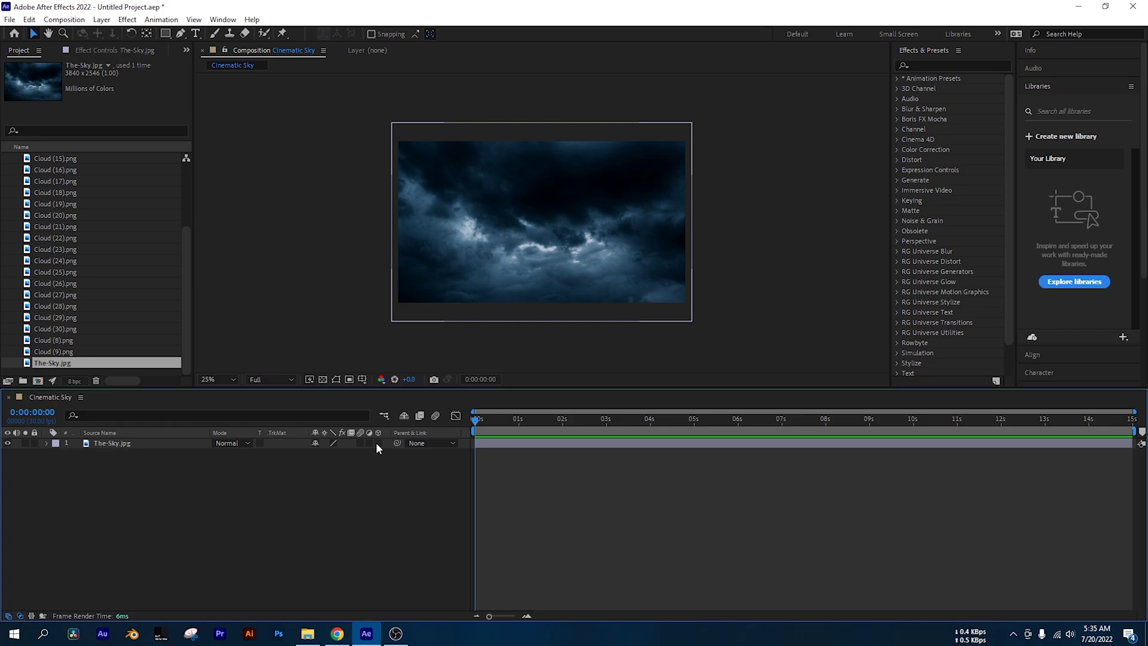
left_click(153, 445)
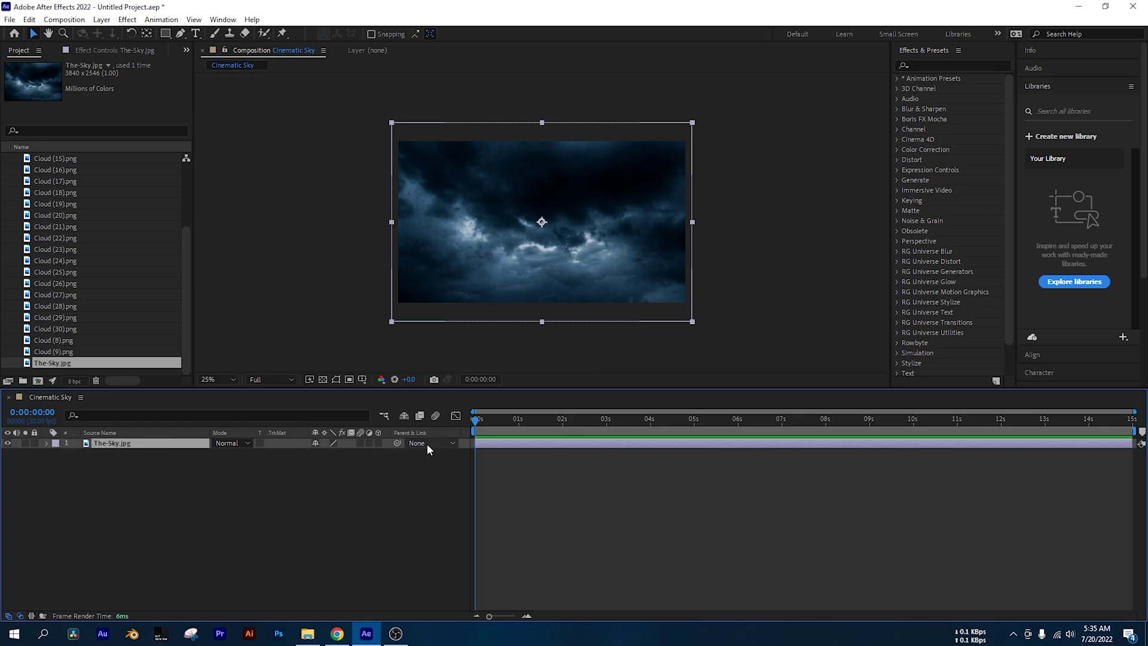
left_click(379, 443)
mouse_move(692, 222)
left_mouse_down()
mouse_move(701, 226)
mouse_move(692, 223)
left_mouse_up()
Step: Add a one-node camera with the 35mm preset to the composition
left_click(174, 494)
right_click(162, 475)
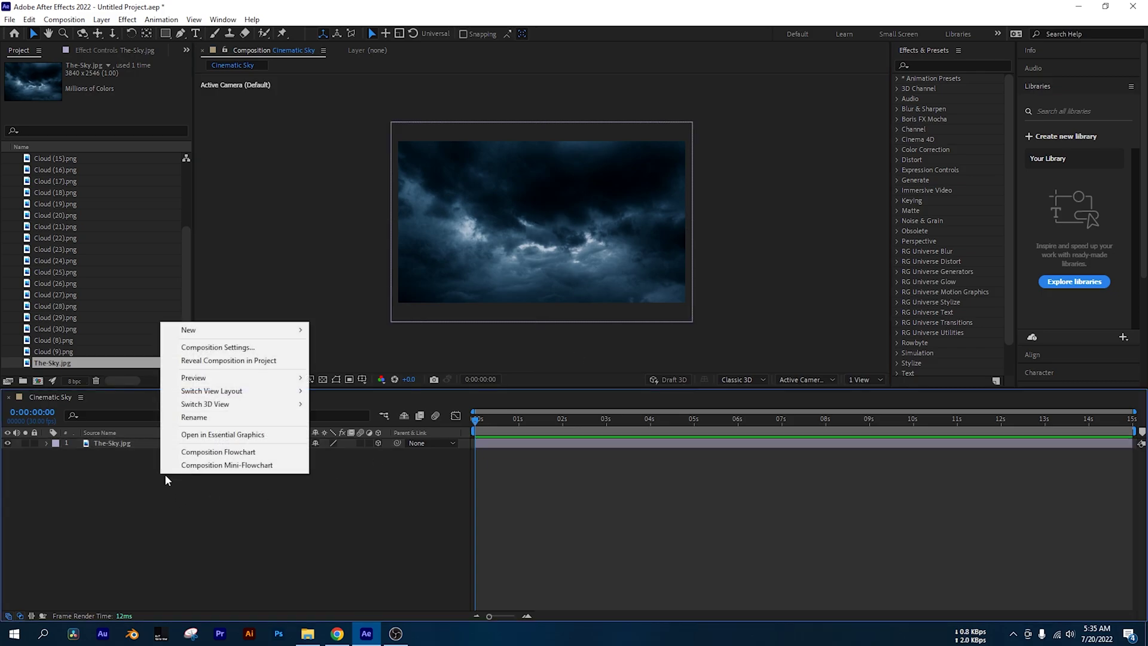
mouse_move(247, 329)
left_click(353, 390)
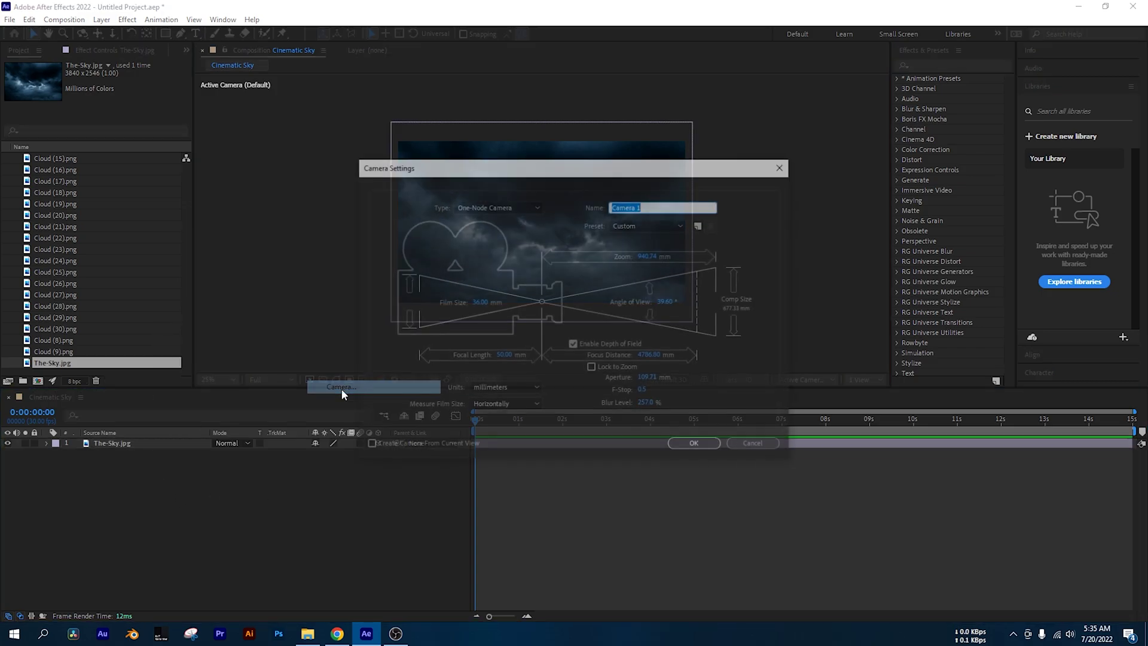
left_click(655, 226)
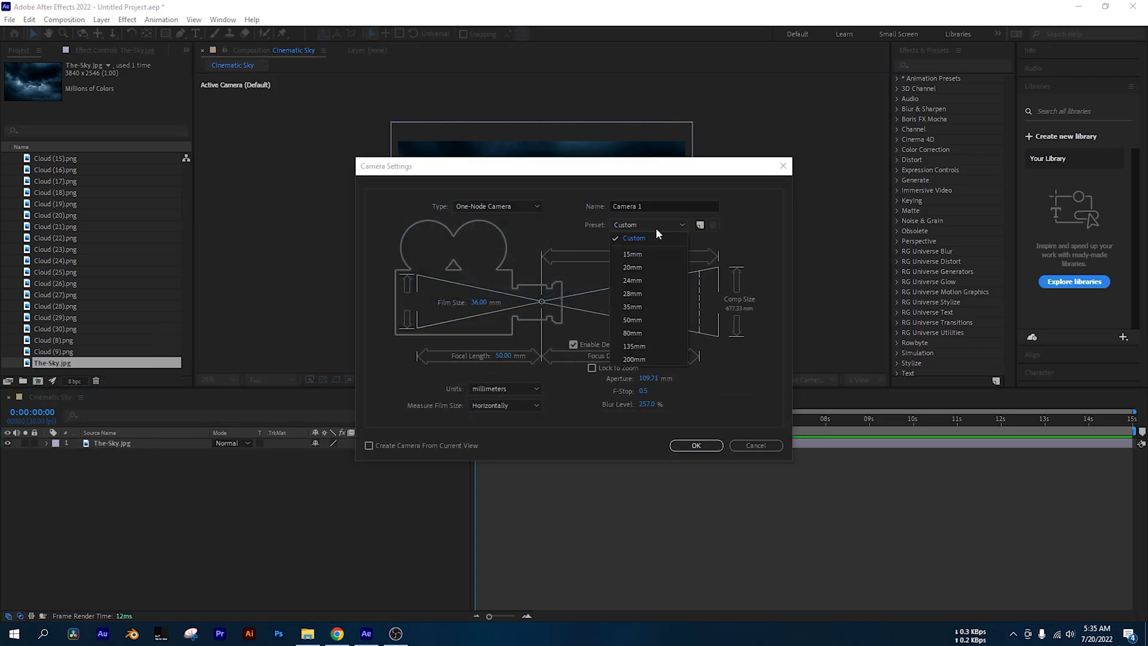
left_click(645, 320)
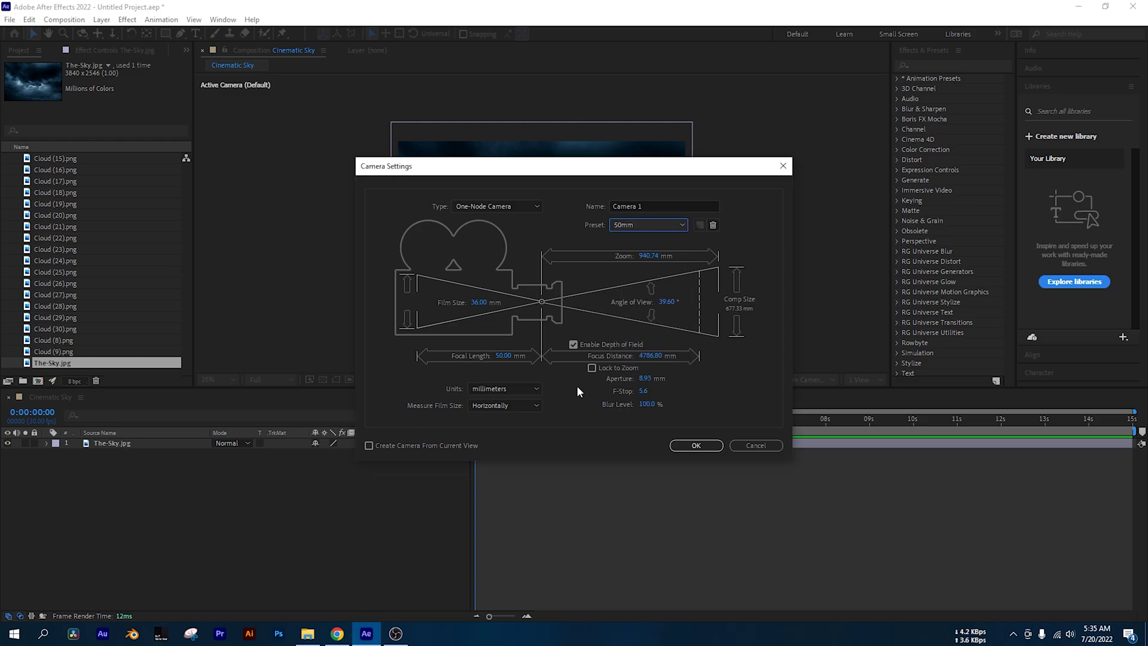
left_click(655, 227)
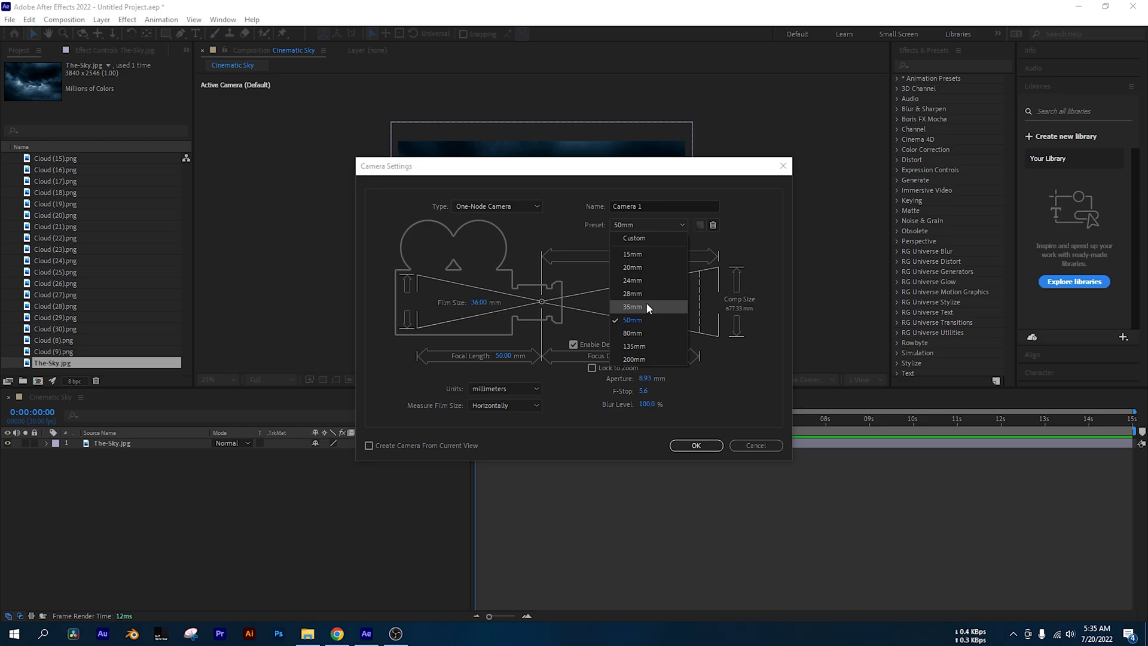
left_click(647, 305)
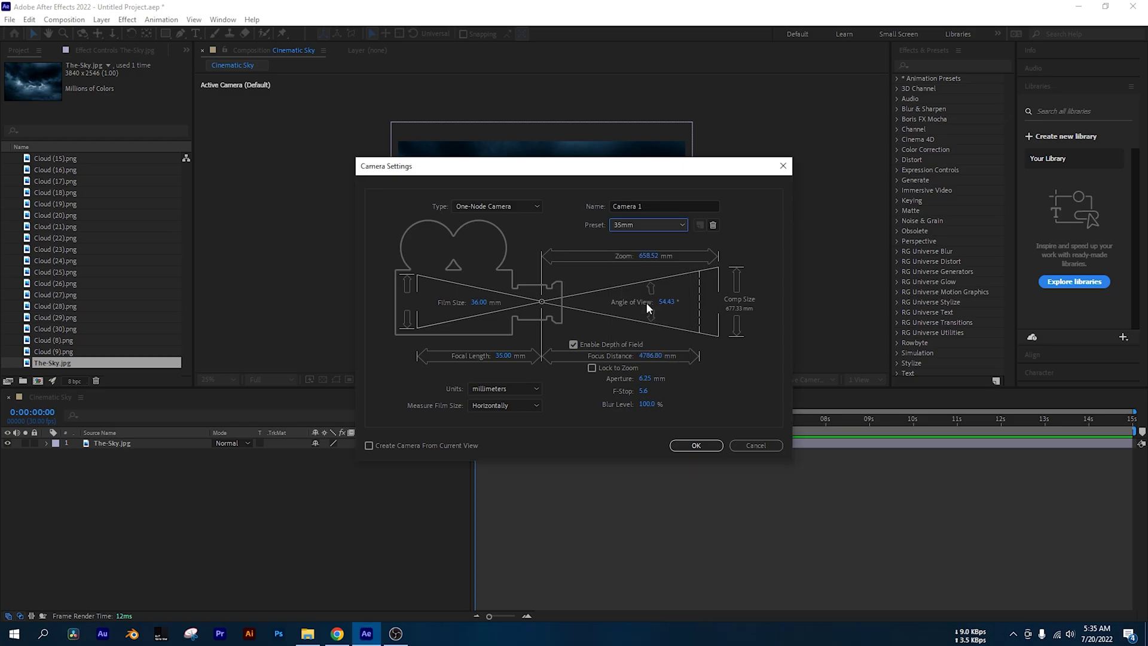
left_click(507, 206)
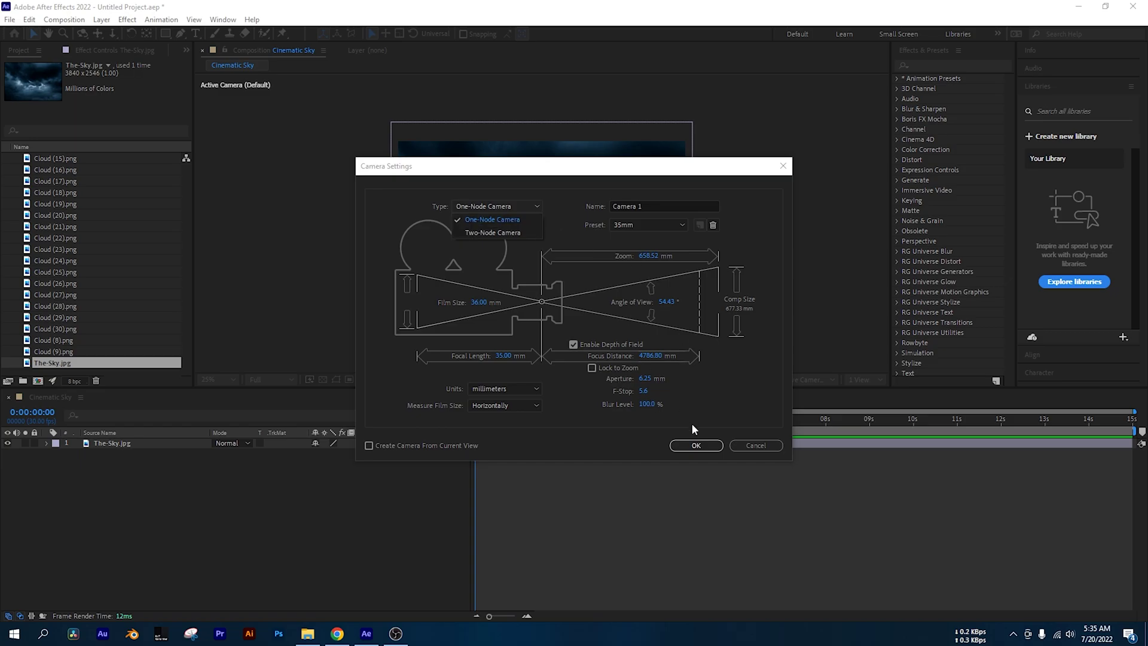
left_click(697, 445)
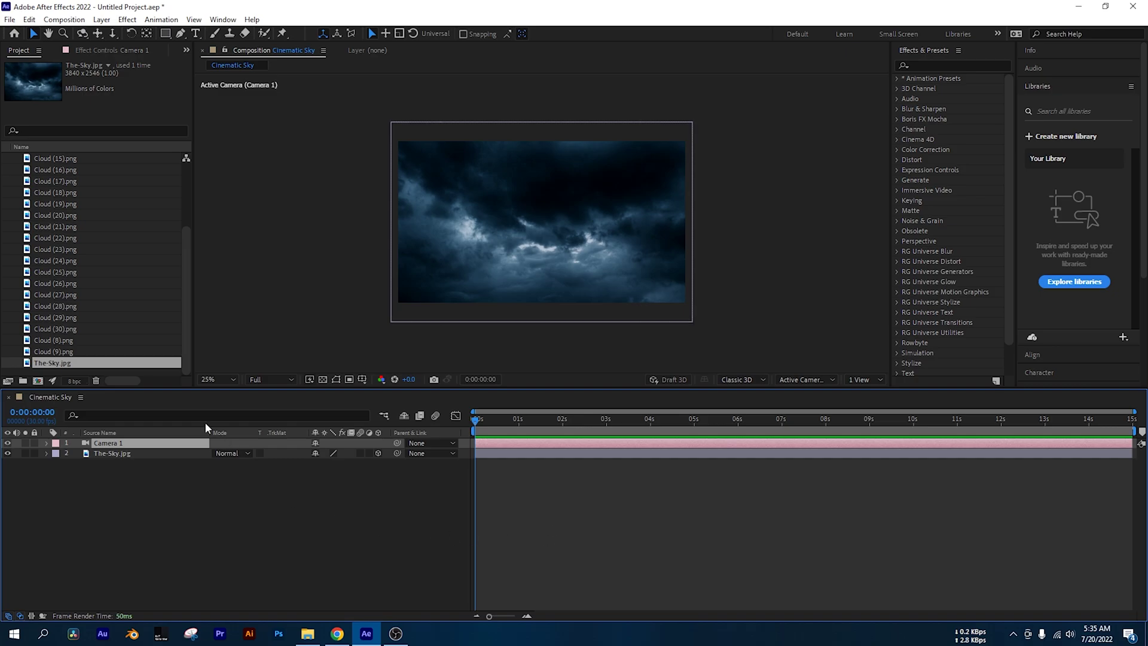
Step: Preview the cloud images and add Cloud (27).png and Cloud (26).png as layers between Camera 1 and The-Sky.jpg
scroll(96, 324, "up", 3)
scroll(96, 324, "down", 3)
left_click(66, 285)
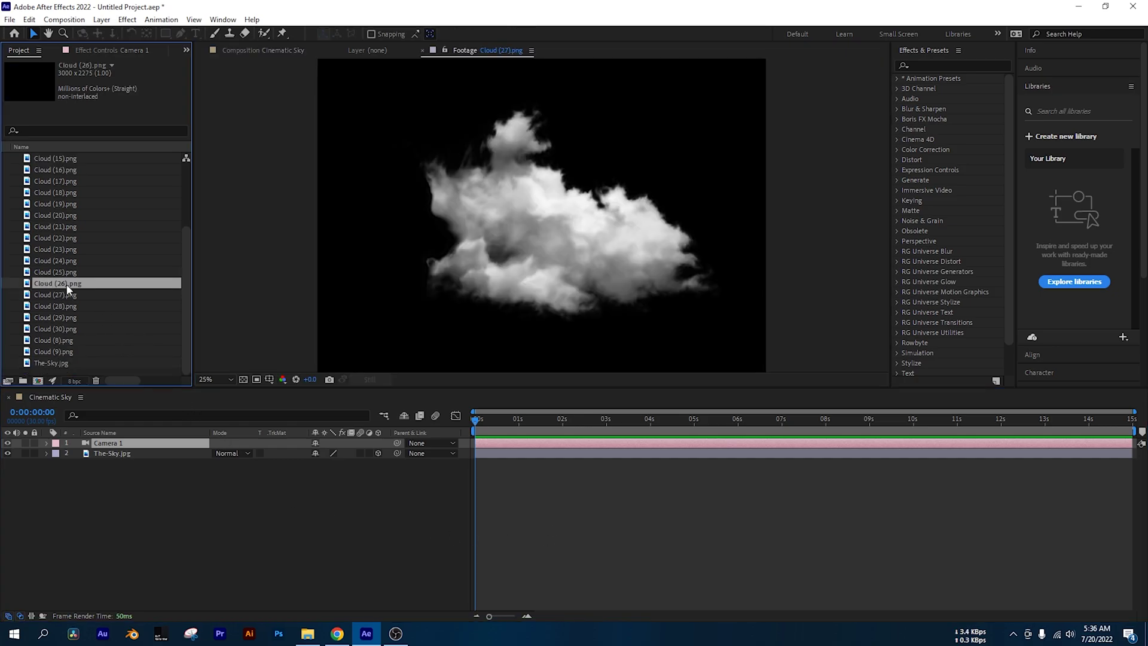
left_click(62, 305)
left_click(54, 297)
left_click_drag(54, 298, 127, 447)
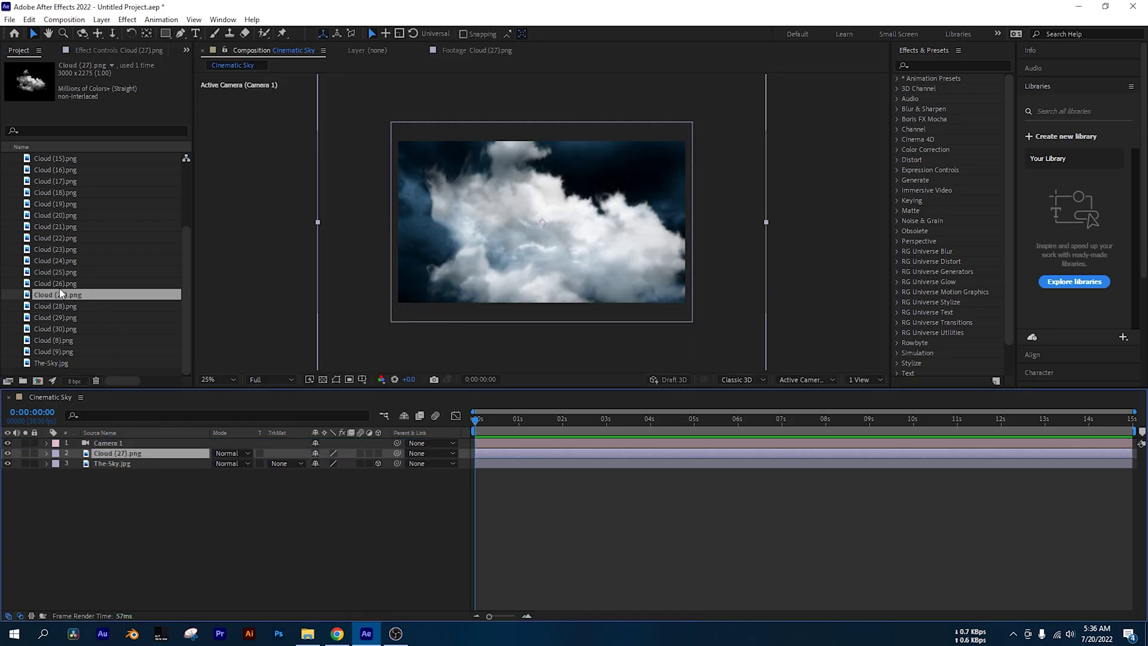
double_click(58, 283)
left_click_drag(58, 283, 121, 448)
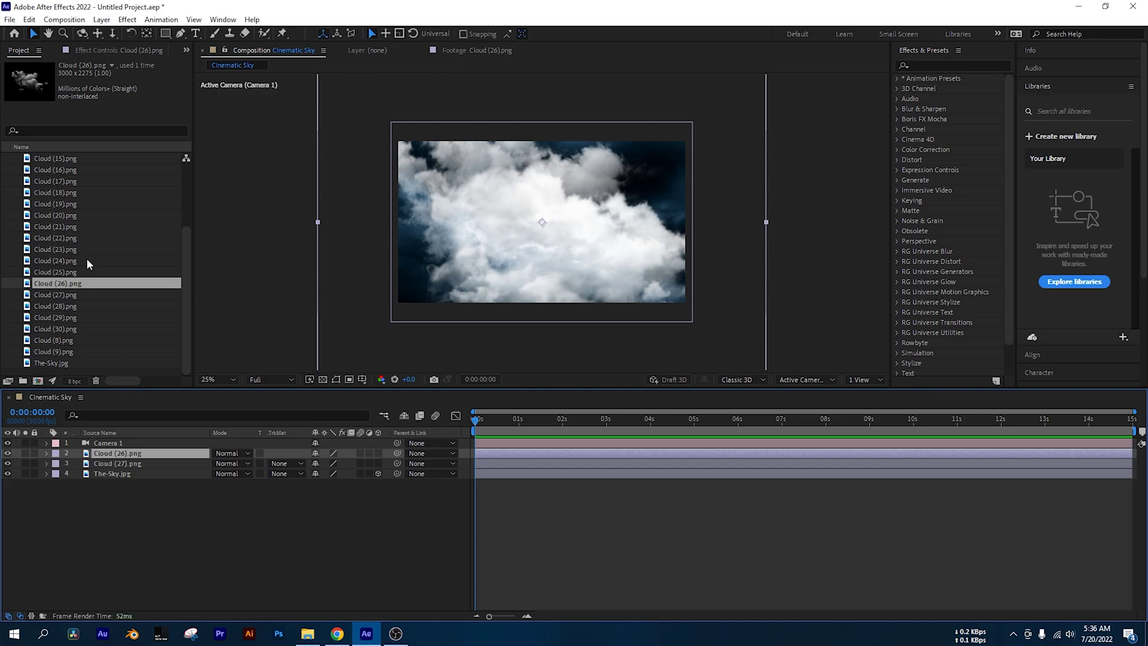
Step: Add Cloud (24).png, Cloud (18).png, Cloud (16).png and Cloud (14).png to the timeline among the other cloud layers
double_click(70, 271)
double_click(69, 261)
left_click_drag(65, 260, 120, 458)
double_click(55, 192)
left_click_drag(55, 193, 135, 457)
double_click(55, 170)
left_click_drag(55, 170, 127, 469)
scroll(81, 245, "up", 2)
double_click(69, 216)
left_click_drag(68, 216, 154, 478)
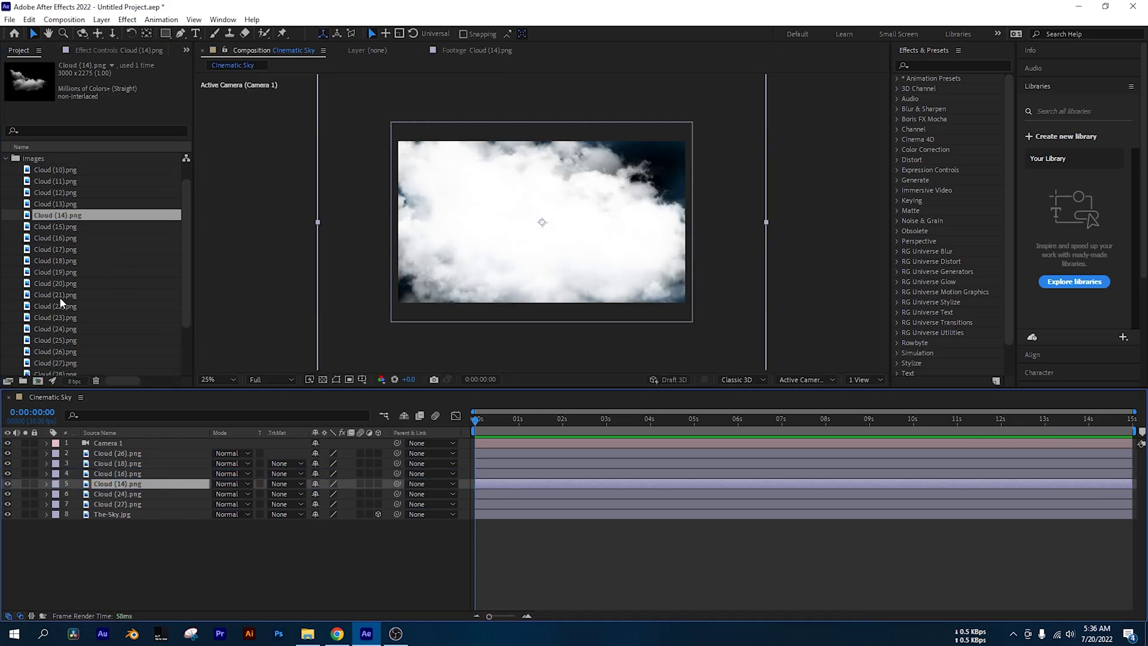
Step: Collapse the Images folder and turn all six cloud layers into 3D layers
left_click(7, 159)
left_click(122, 453)
left_click(143, 505, "shift")
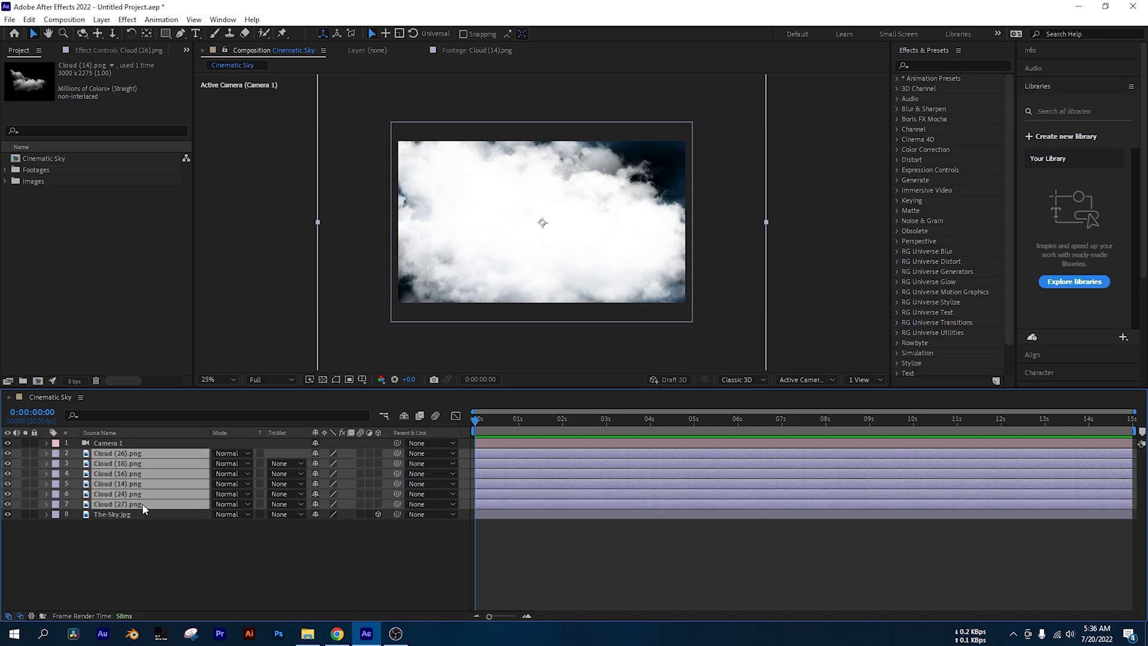
left_click(377, 454)
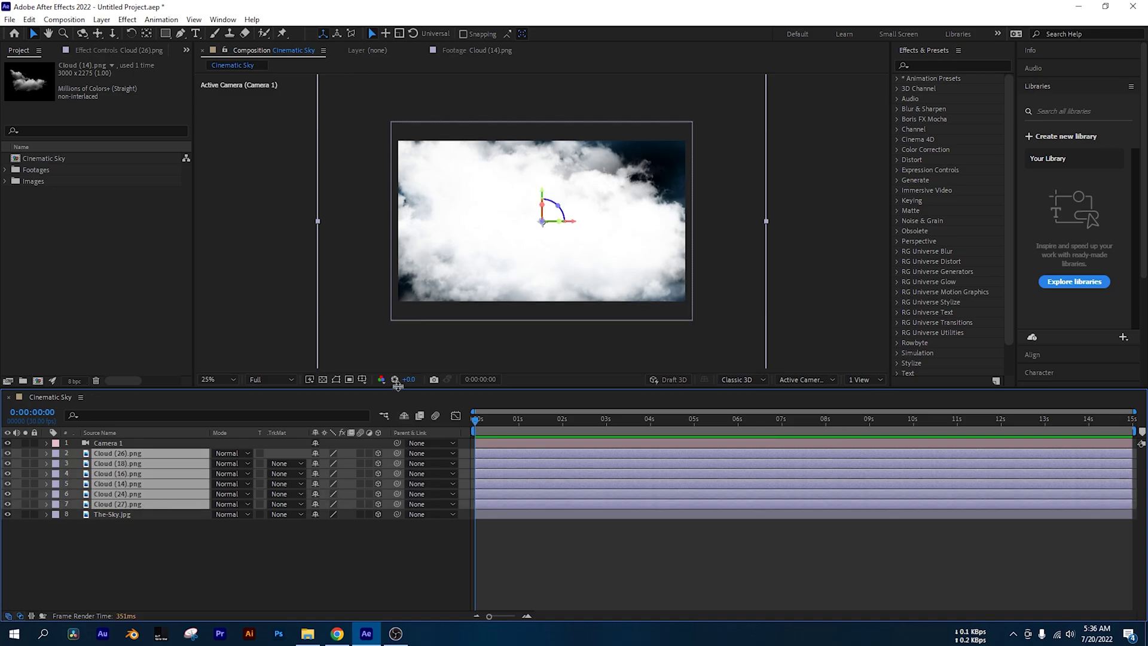
left_click_drag(397, 389, 397, 384)
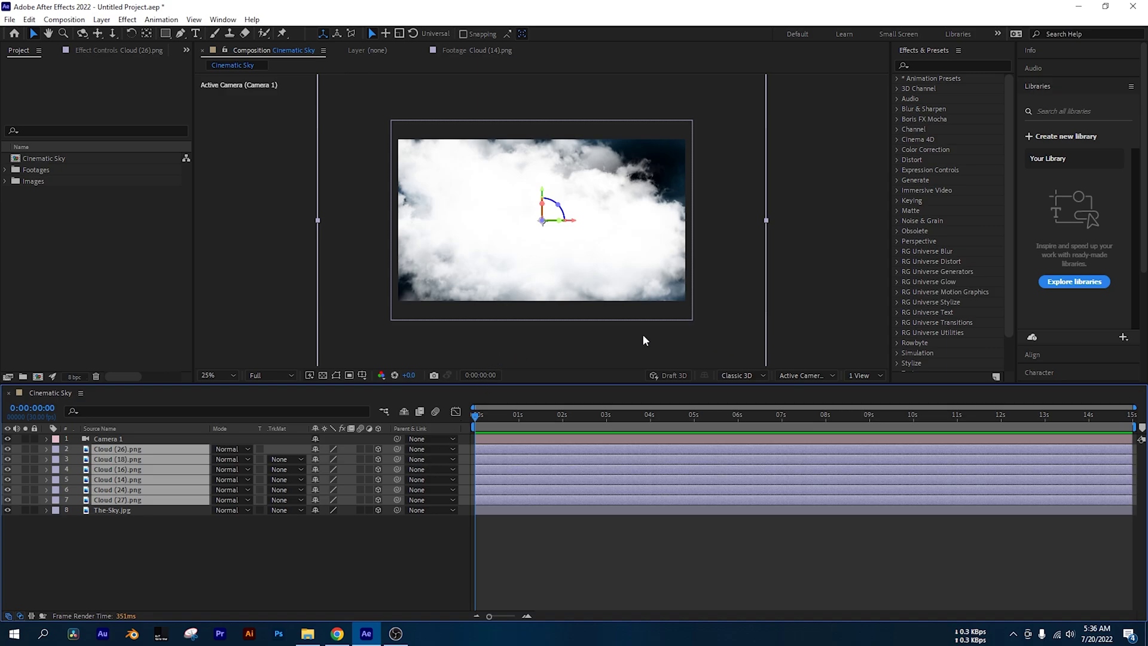
left_click(226, 544)
left_click(157, 452)
left_click(156, 501, "shift")
left_click(344, 527)
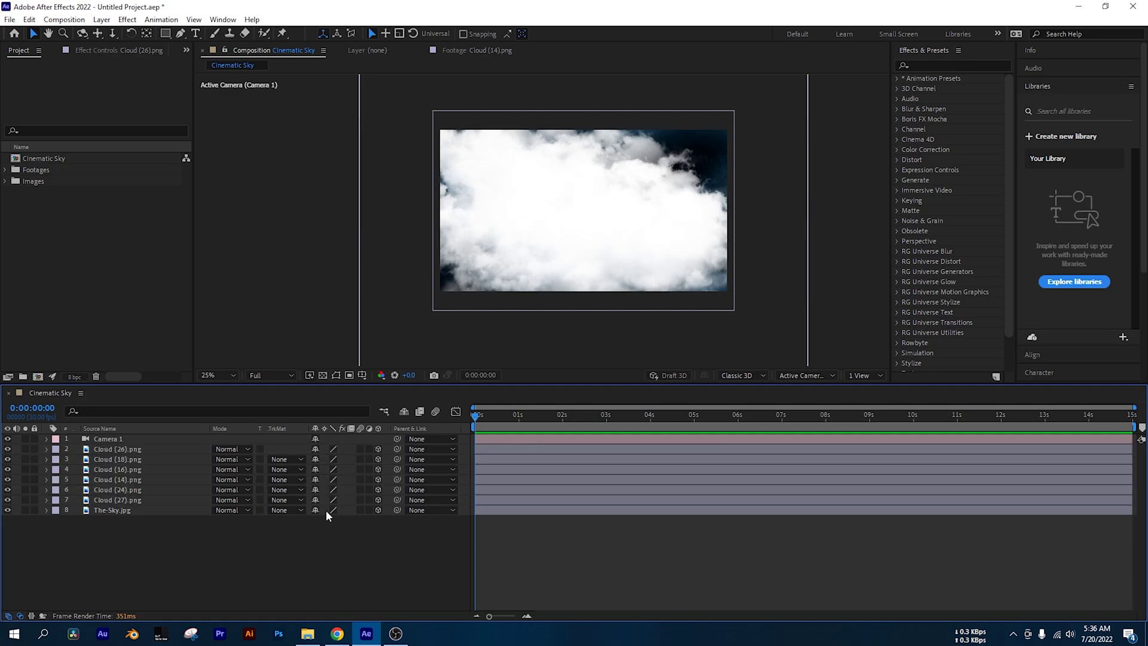
left_click(153, 452)
left_click(154, 492, "shift")
left_click(156, 501, "shift")
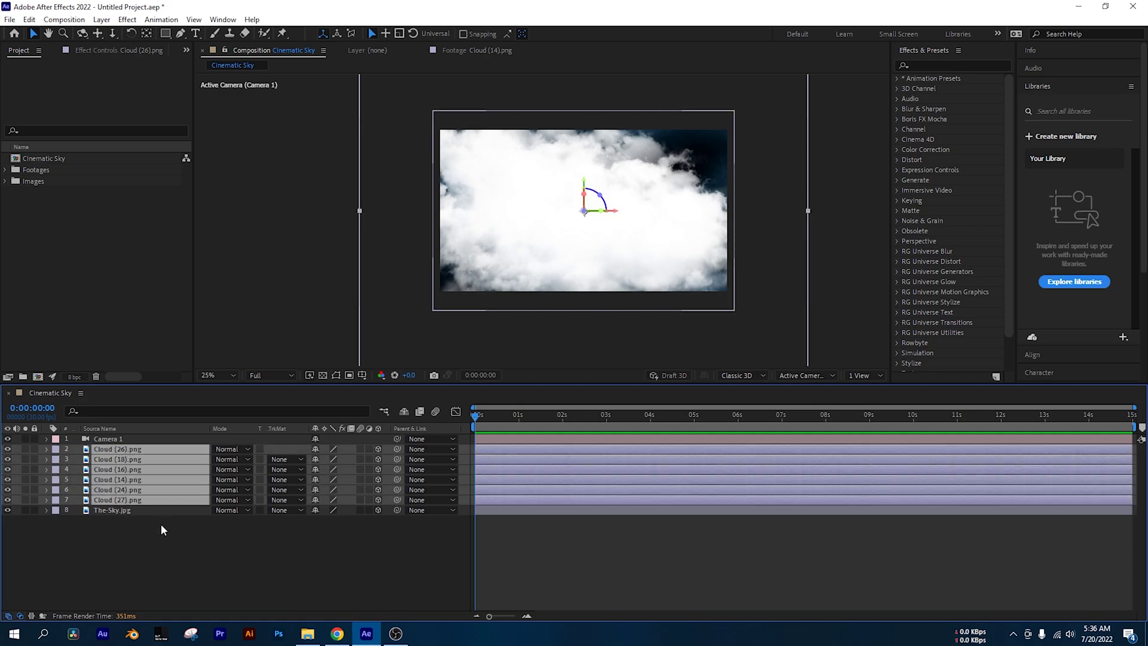
left_click(160, 526)
scroll(582, 274, "down", 1)
scroll(544, 296, "up", 1)
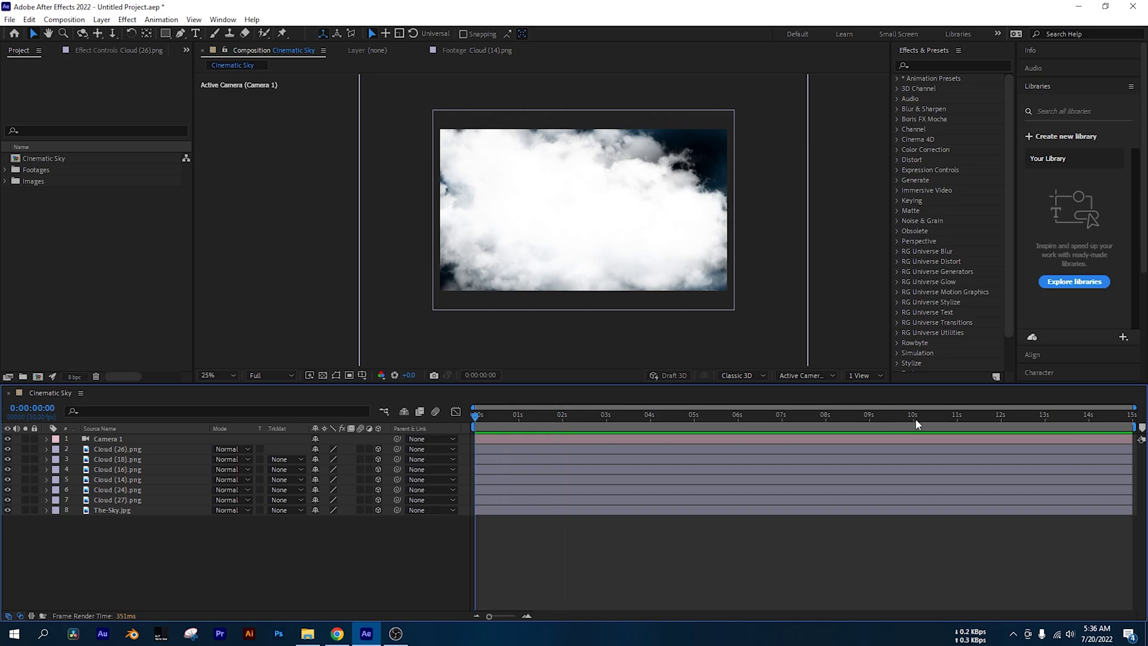
Step: Split the composition viewer into 2 Views and change the Active Camera view to Left
left_click(861, 375)
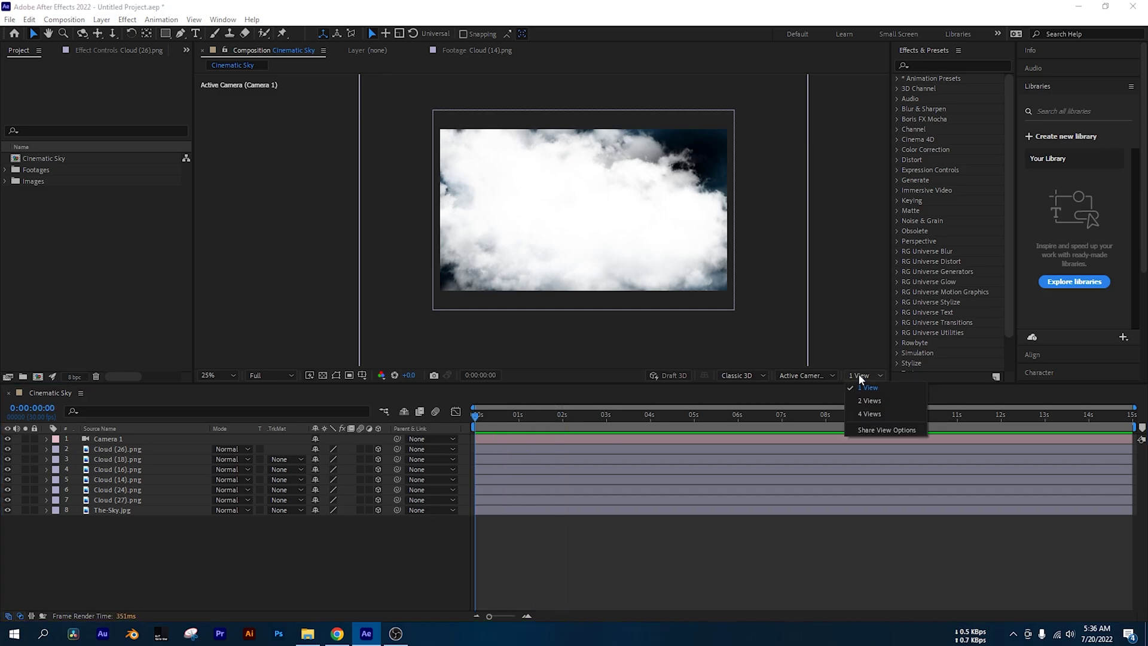
left_click(870, 401)
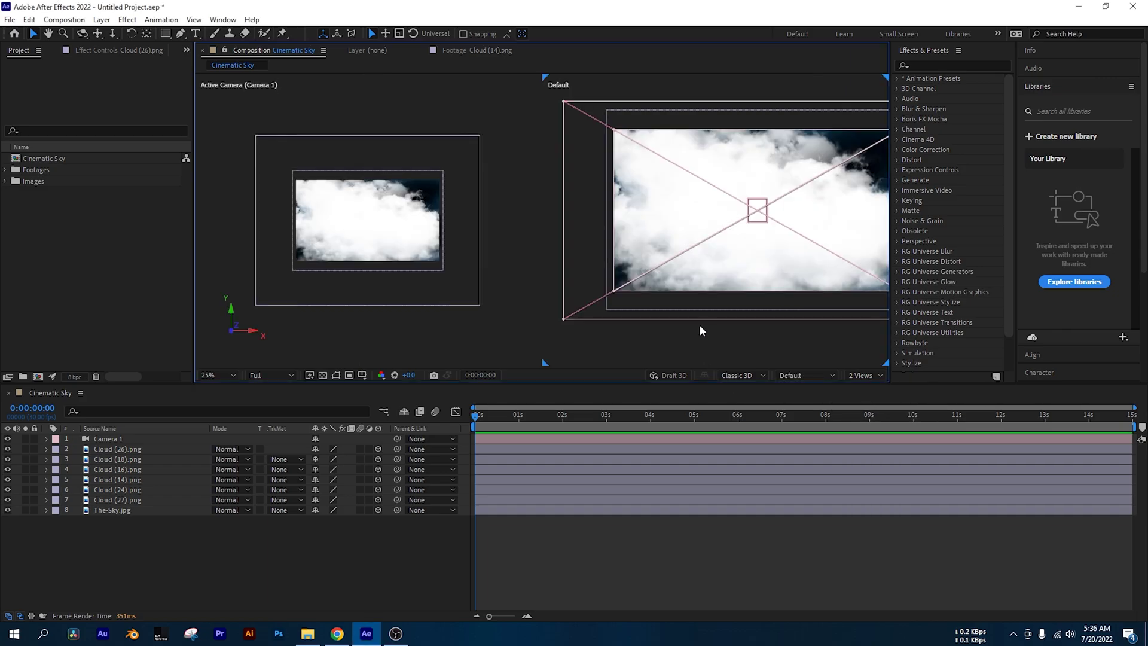
left_click_drag(681, 302, 646, 303)
left_click(395, 302)
left_click(806, 375)
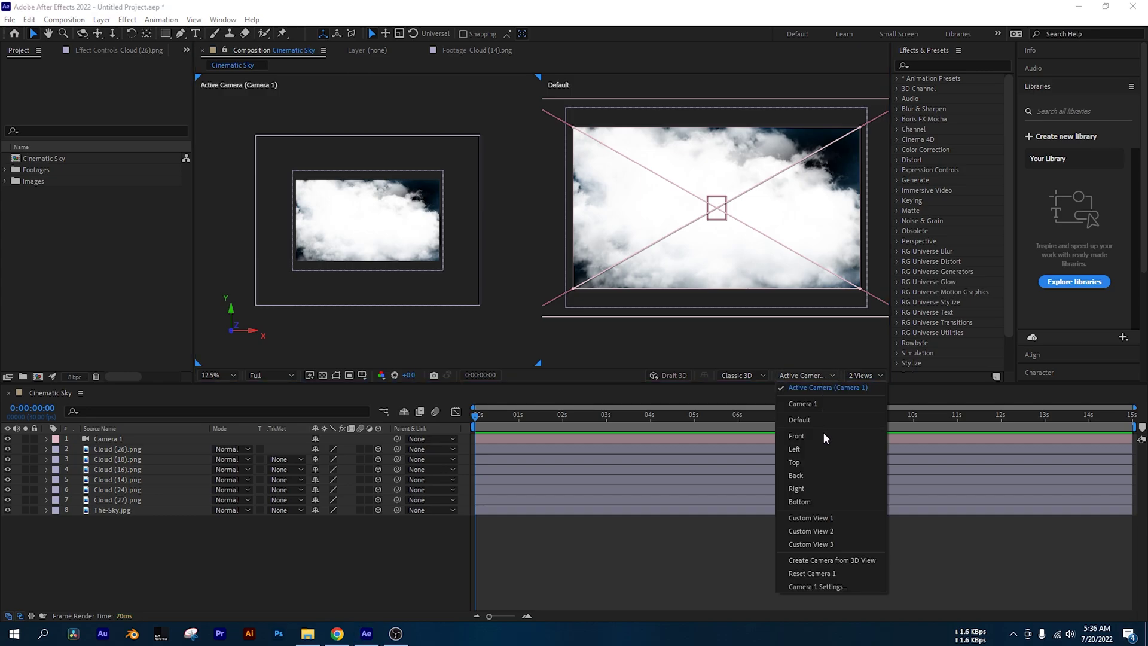
left_click(800, 449)
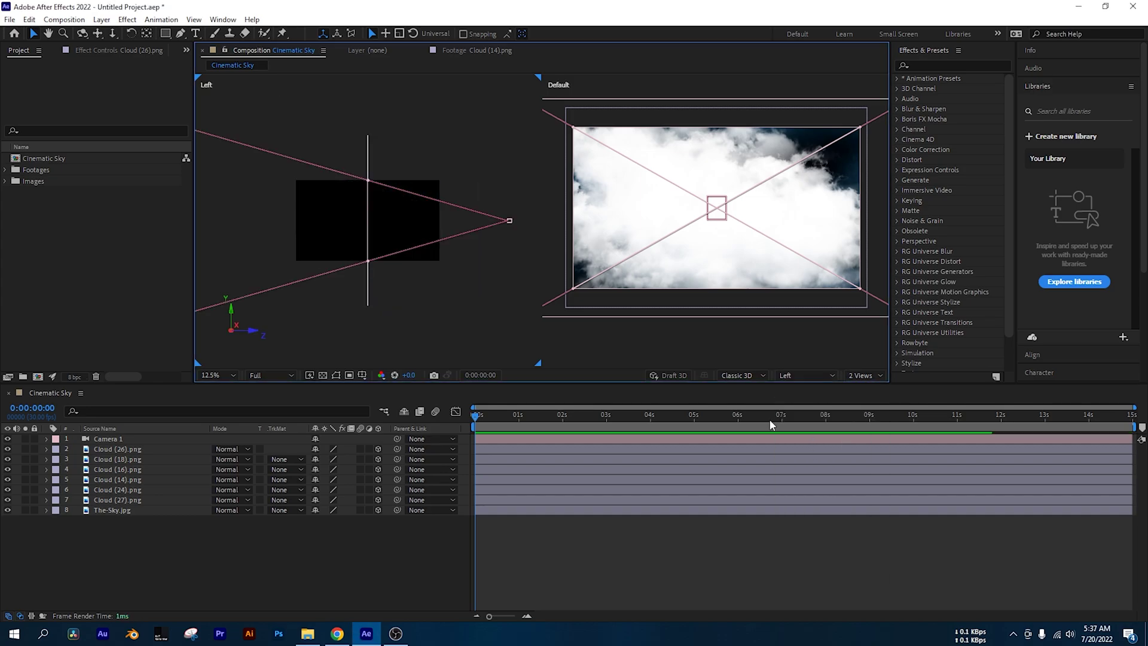
scroll(396, 256, "down", 5)
left_click_drag(392, 256, 441, 266)
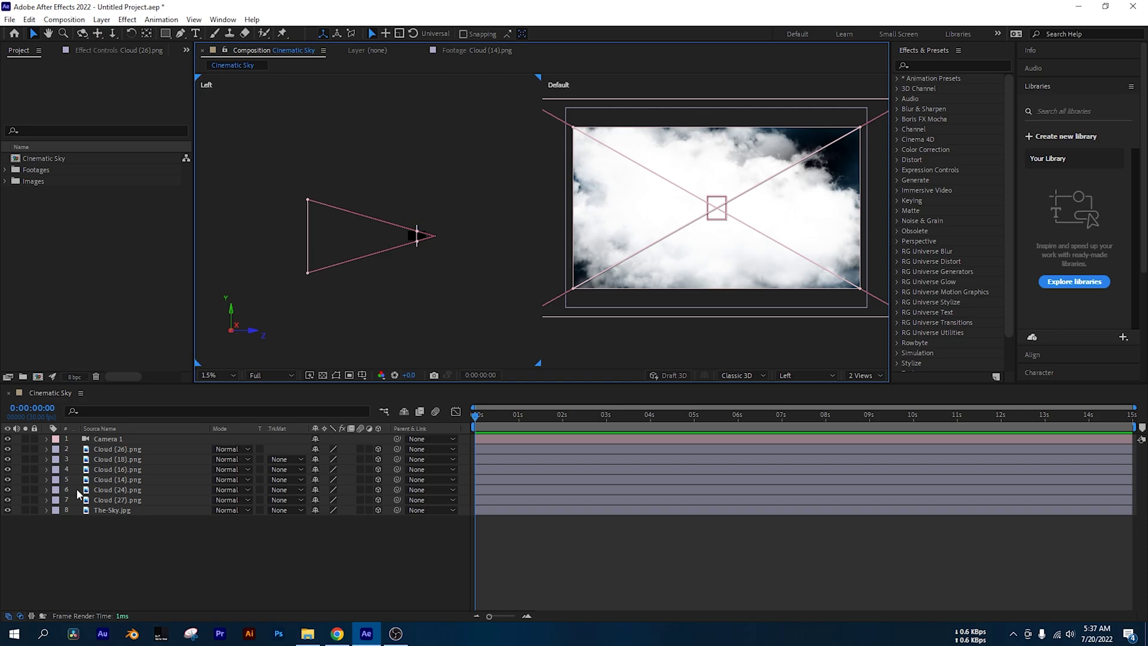
left_click(114, 510)
scroll(448, 258, "up", 5)
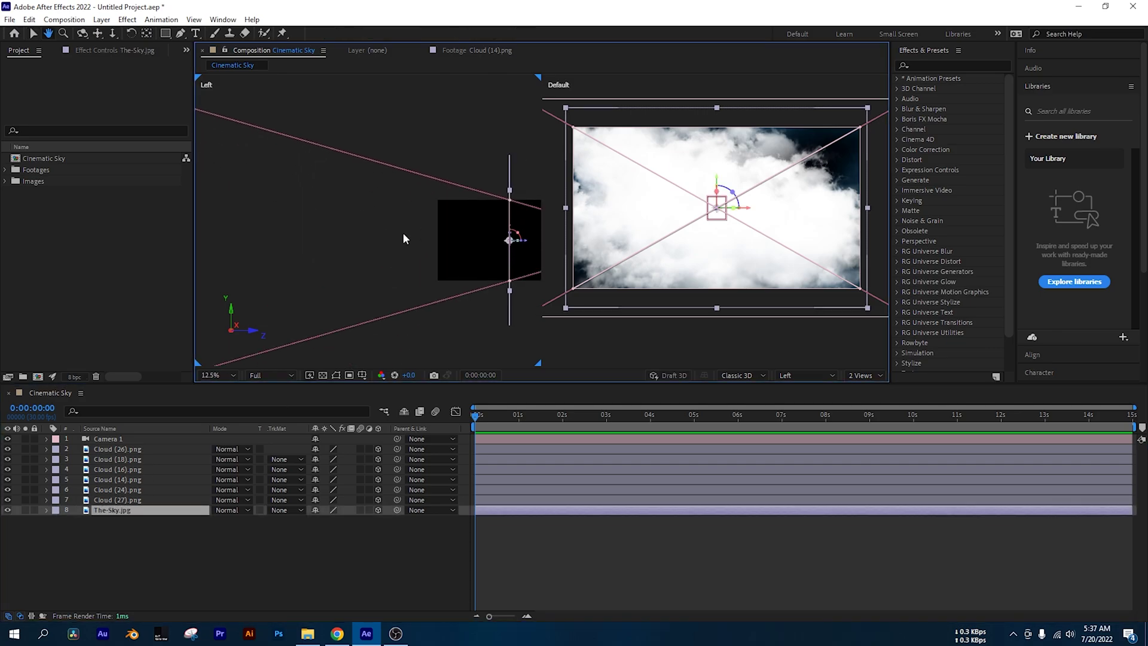
left_click_drag(400, 238, 307, 219)
key("v")
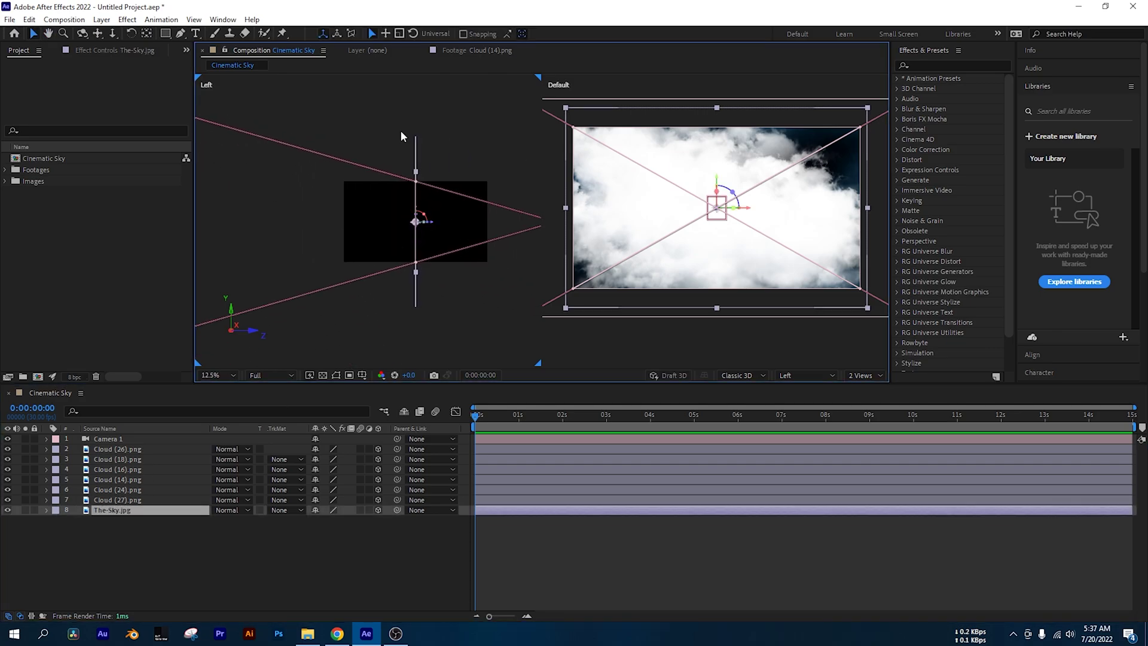
left_click(129, 449, "shift")
left_click(436, 329)
left_click(126, 518)
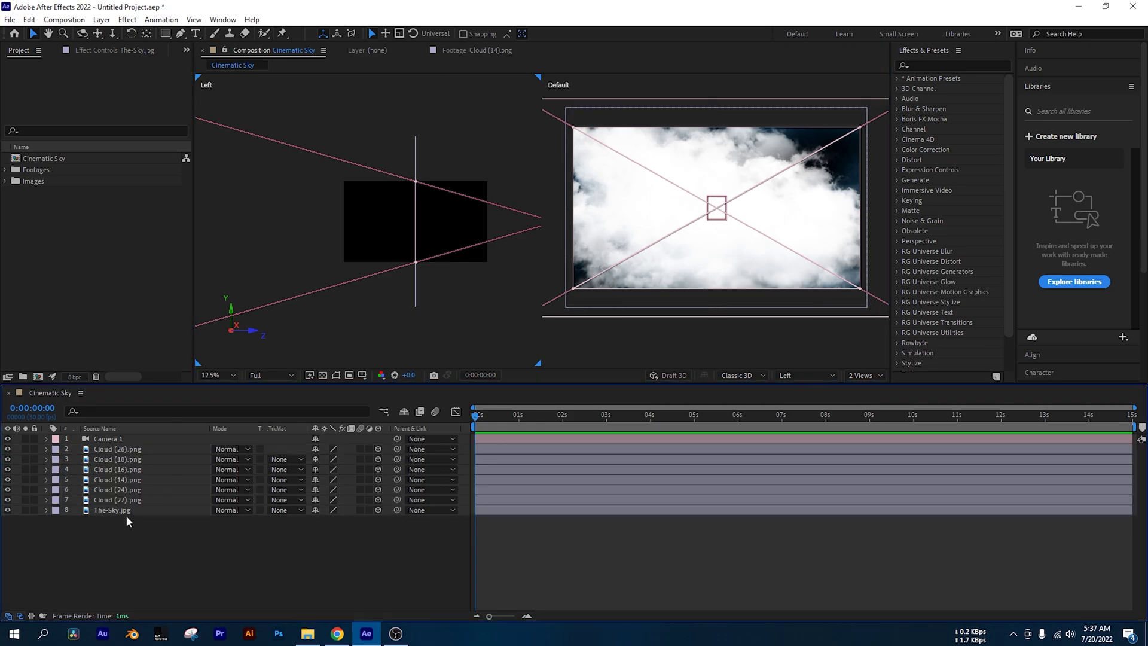
left_click(131, 509)
left_click(146, 449, "shift")
left_click(476, 328)
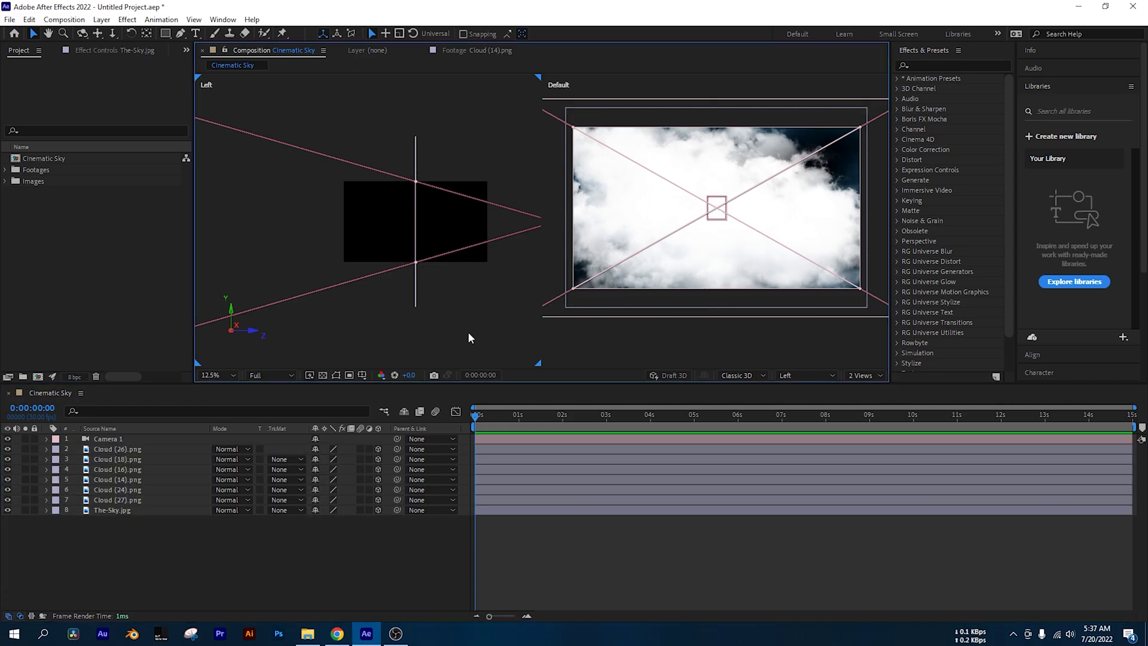
left_click(130, 510)
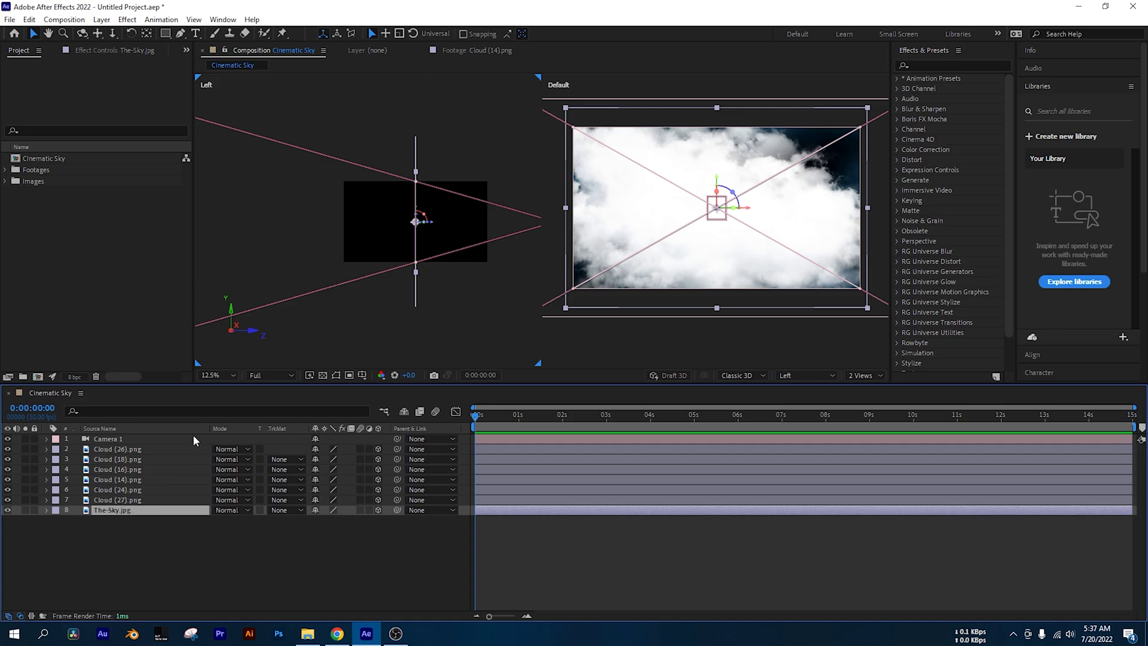
scroll(475, 289, "down", 2)
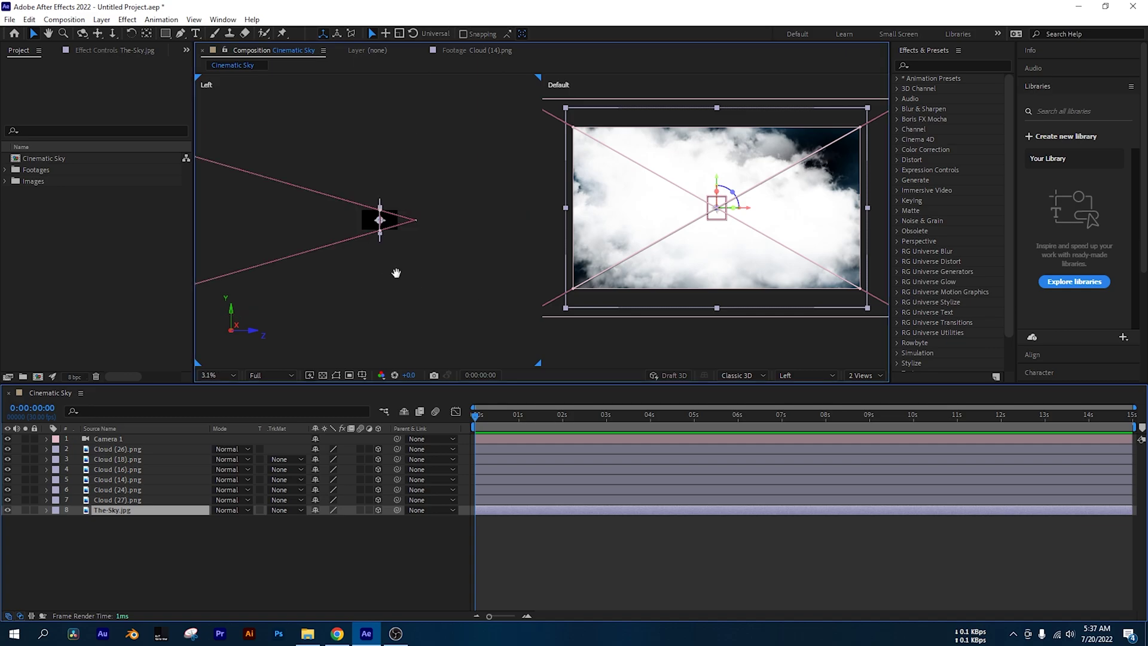
left_click_drag(390, 272, 492, 271)
left_click(498, 264)
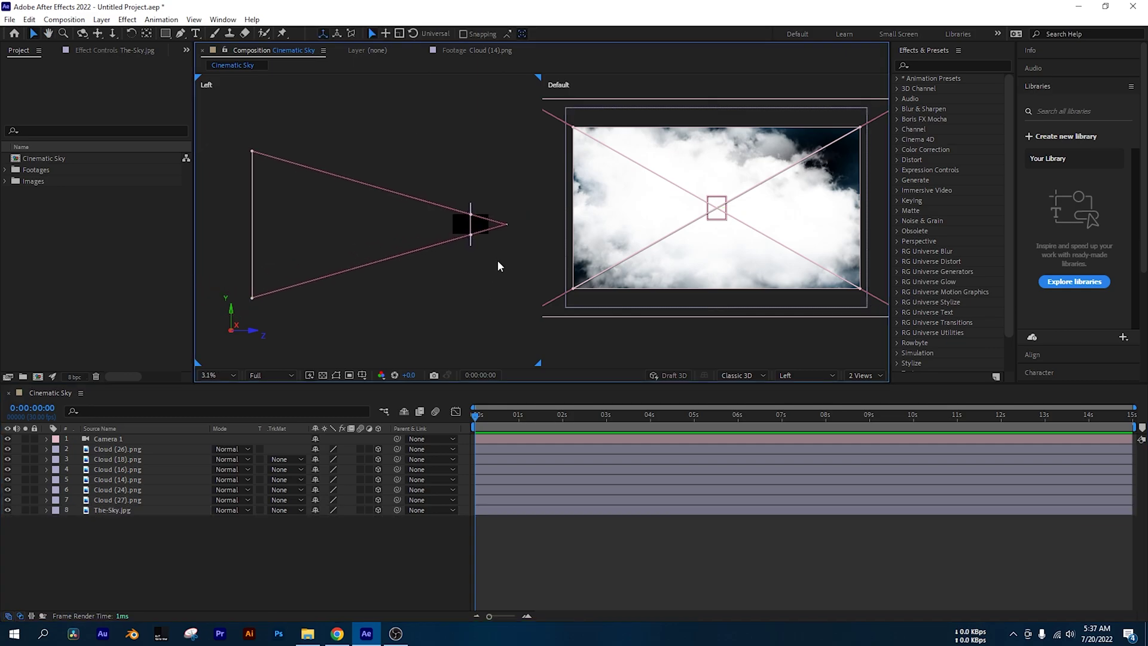
Step: Move The-Sky.jpg along Z far away from the camera, beyond its frustum outline, and hide the six cloud layers
left_click(123, 505)
scroll(480, 243, "down", 1)
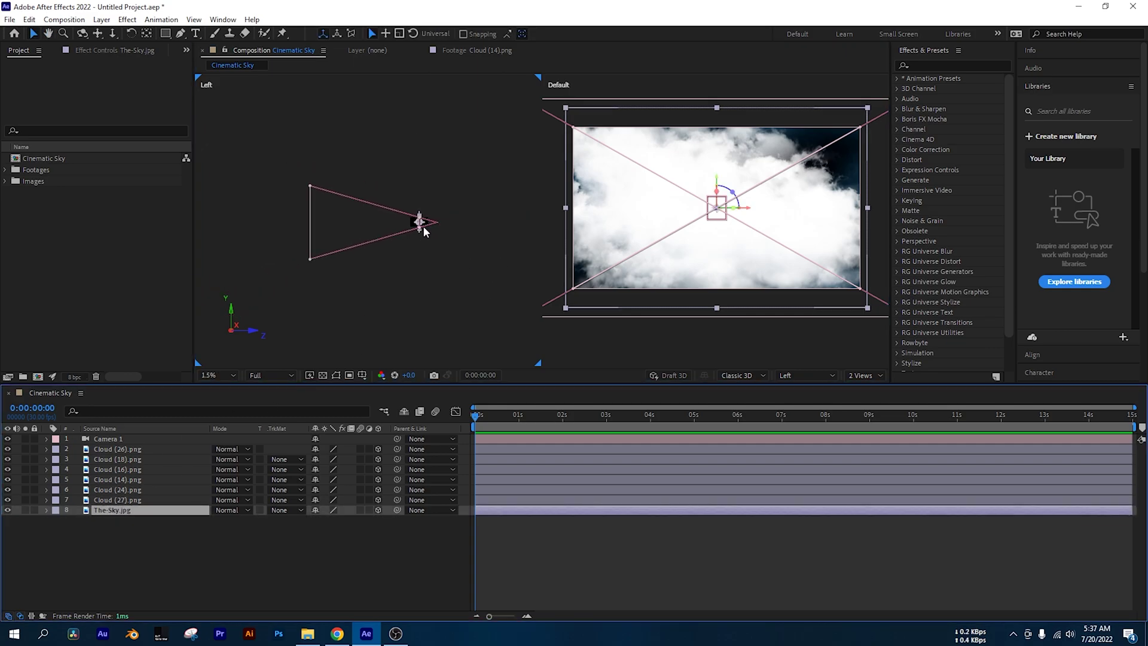
scroll(425, 226, "up", 1)
scroll(470, 224, "down", 1)
left_click_drag(467, 223, 288, 231)
left_click_drag(7, 501, 8, 472)
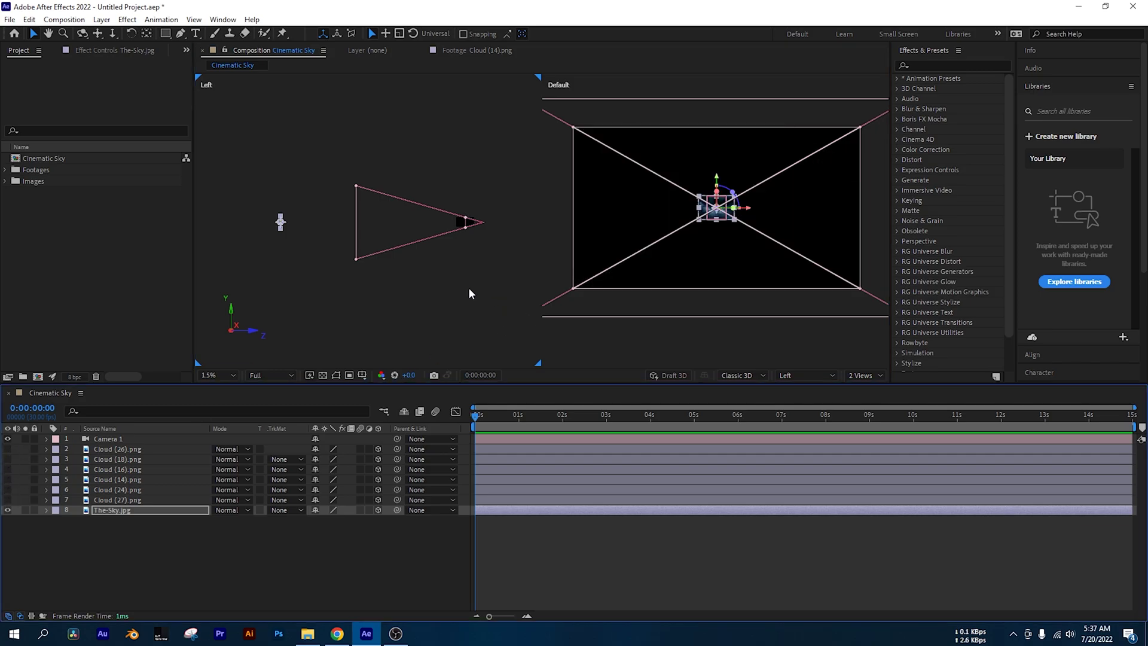
Step: Reveal the Scale property of The-Sky.jpg in the timeline
middle_click(328, 260)
scroll(399, 260, "up", 1)
scroll(398, 260, "down", 1)
left_click(115, 512)
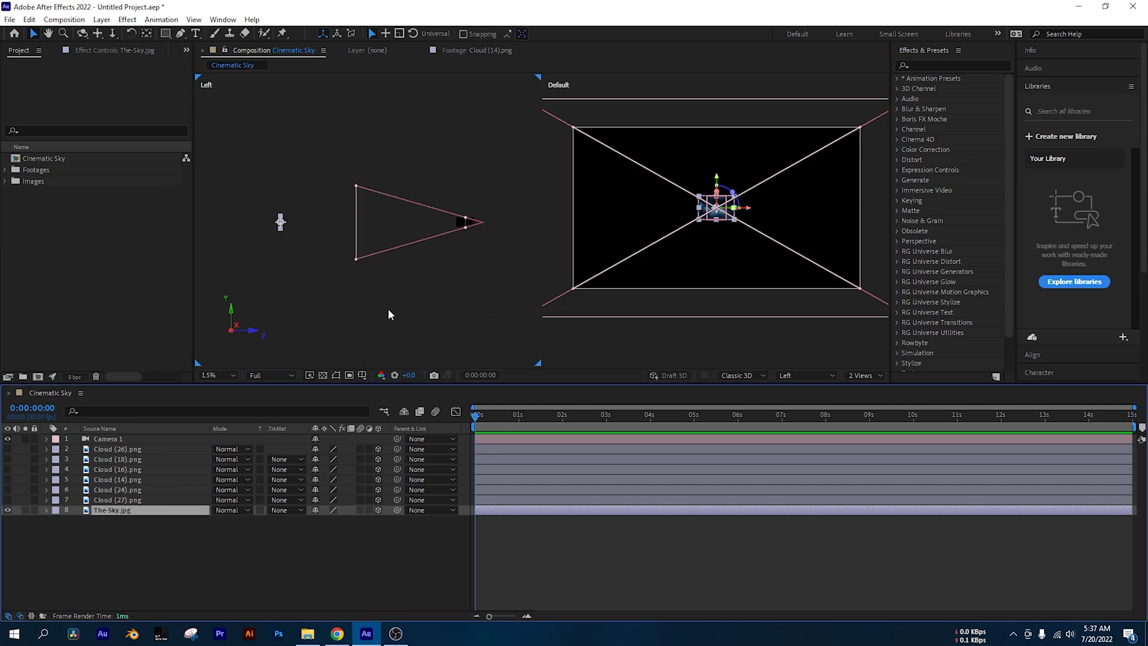
key("s")
left_click(704, 281)
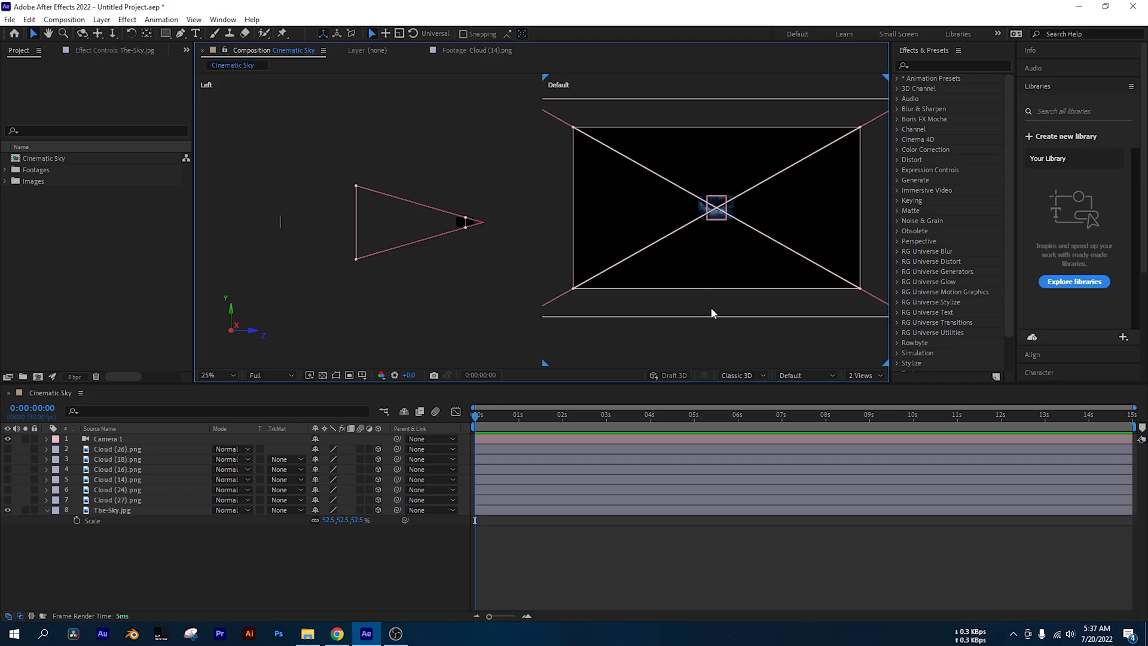
left_click(106, 440)
left_click(643, 316)
left_click(123, 511)
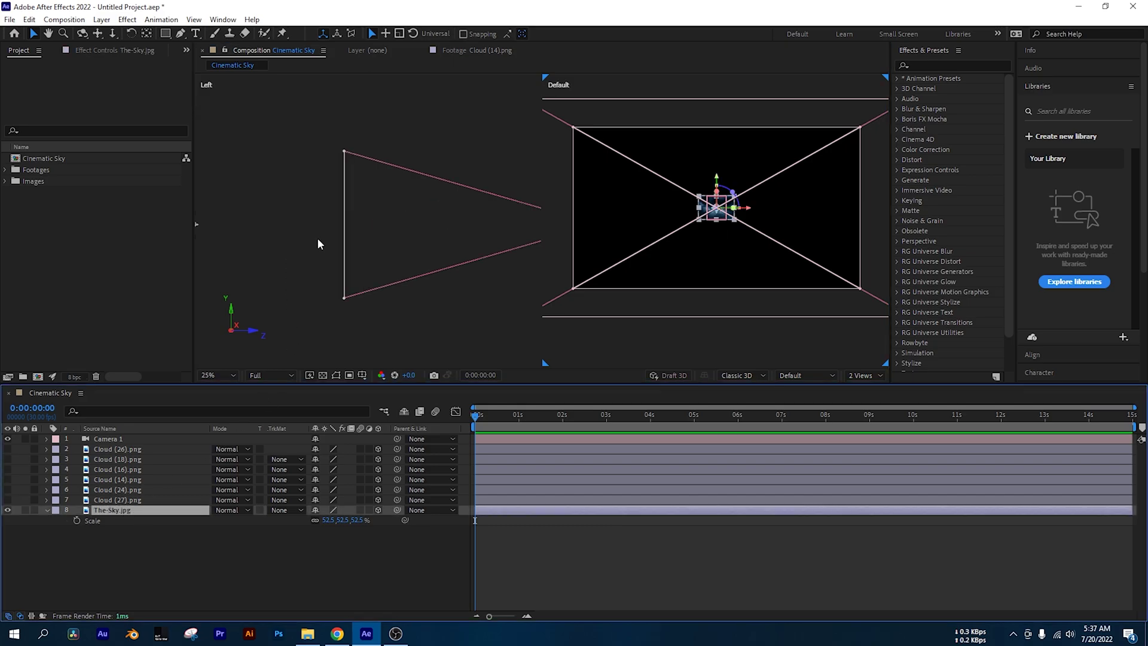
left_click(290, 221)
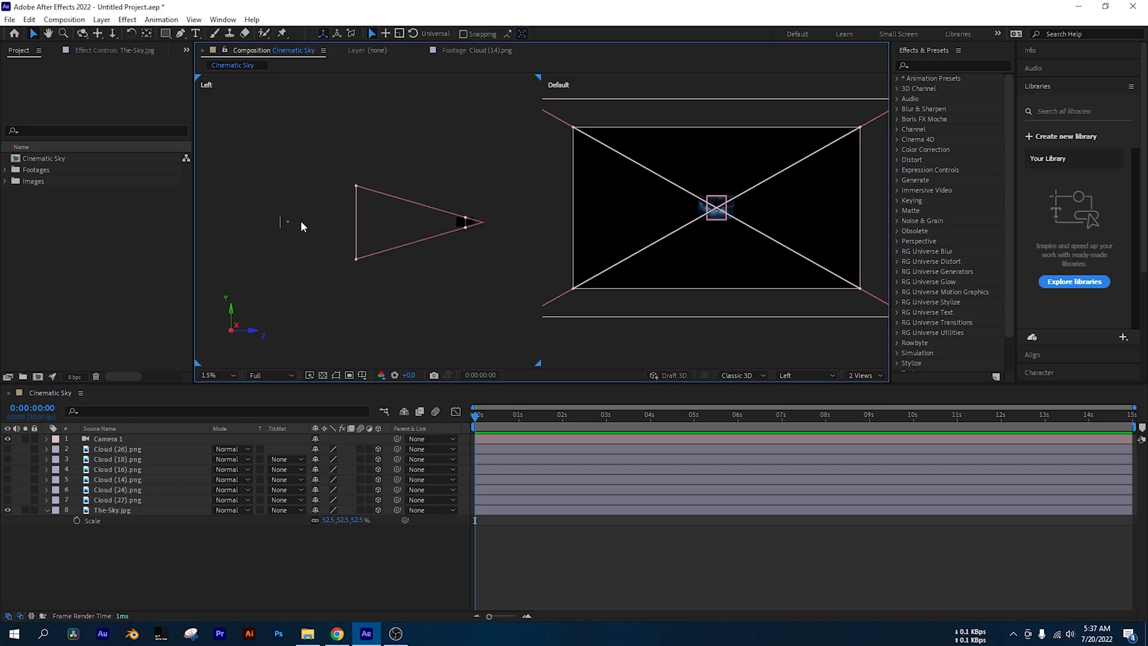
left_click_drag(287, 208, 261, 266)
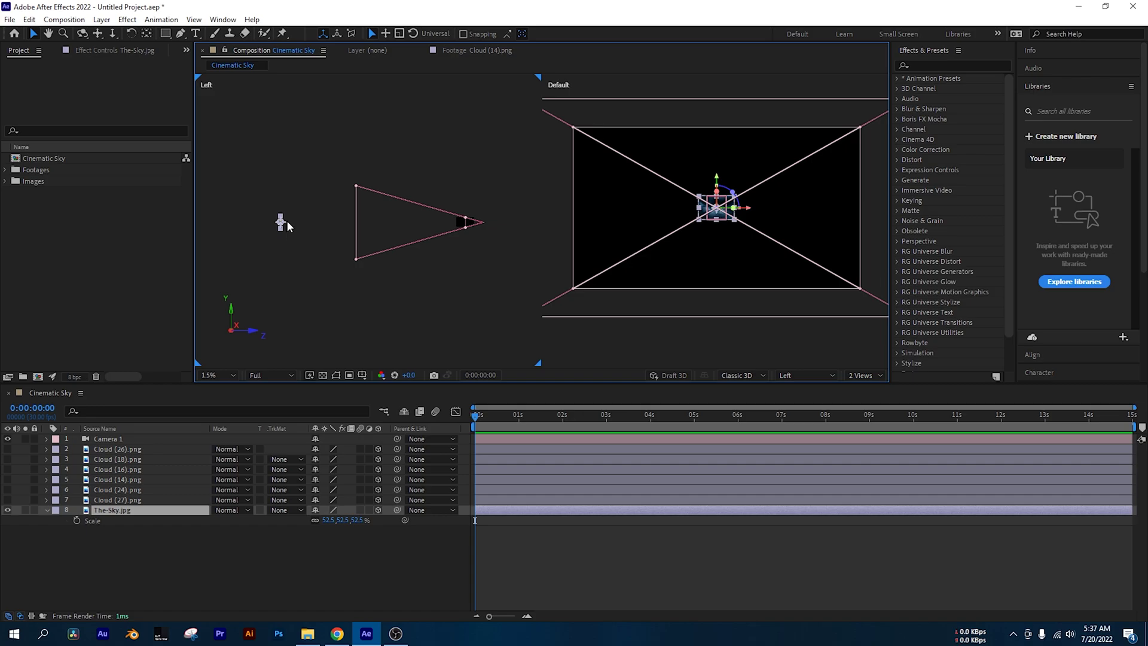
left_click(309, 221)
Step: Push The-Sky.jpg a little farther from the camera along Z and scale it up to 557.5%
left_click(133, 440)
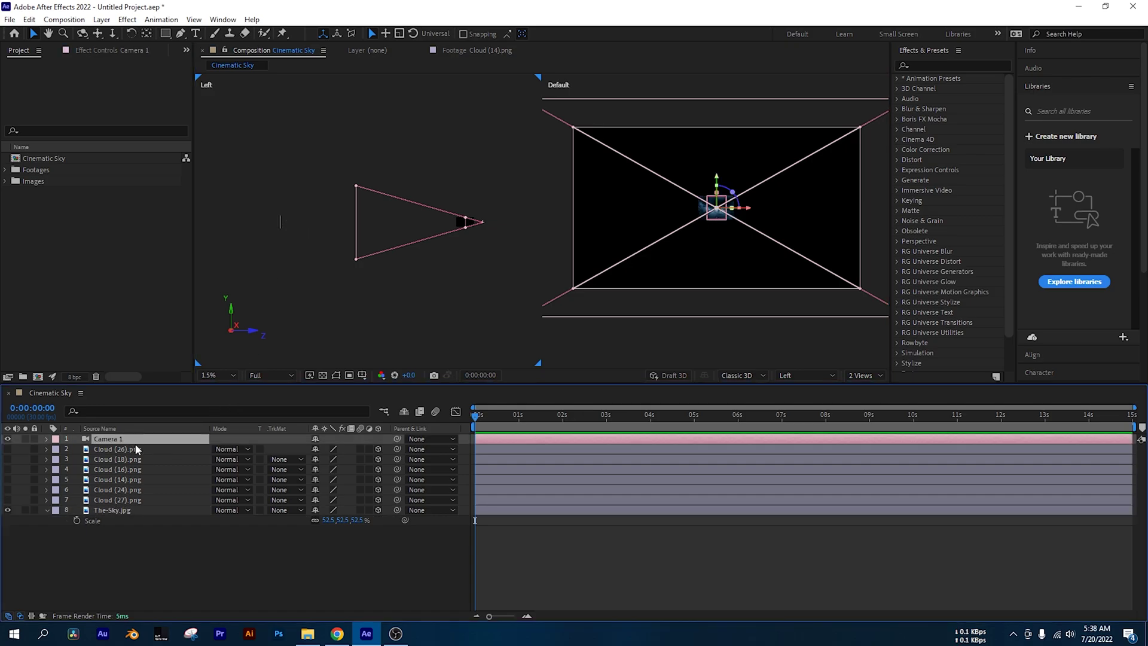
left_click(130, 511)
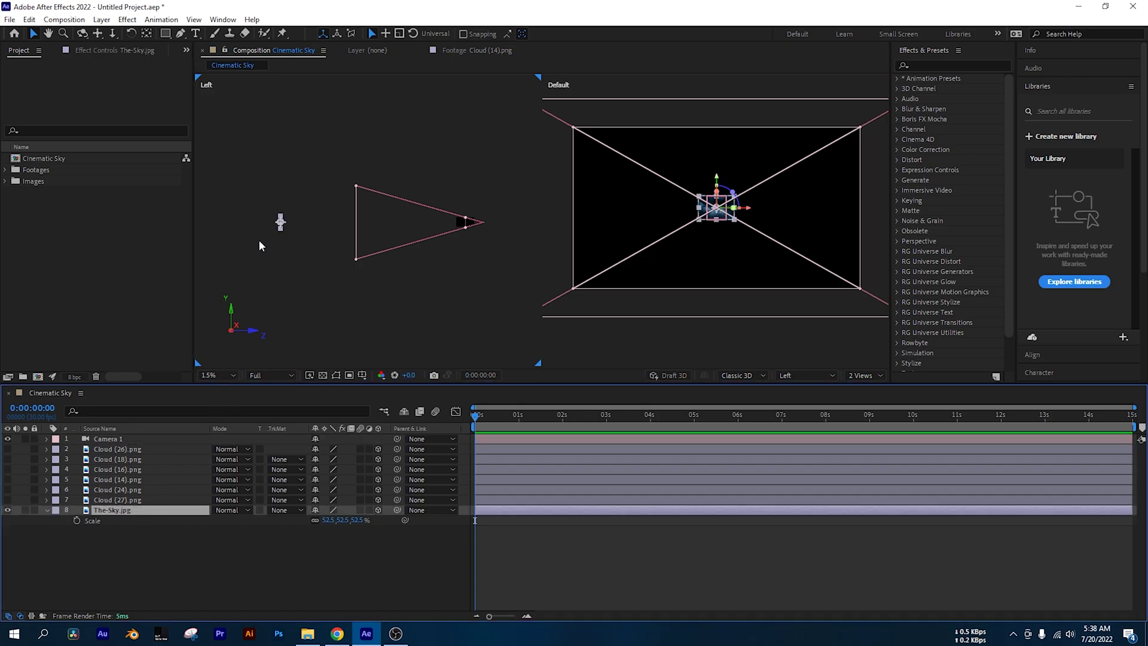
left_click_drag(286, 221, 260, 221)
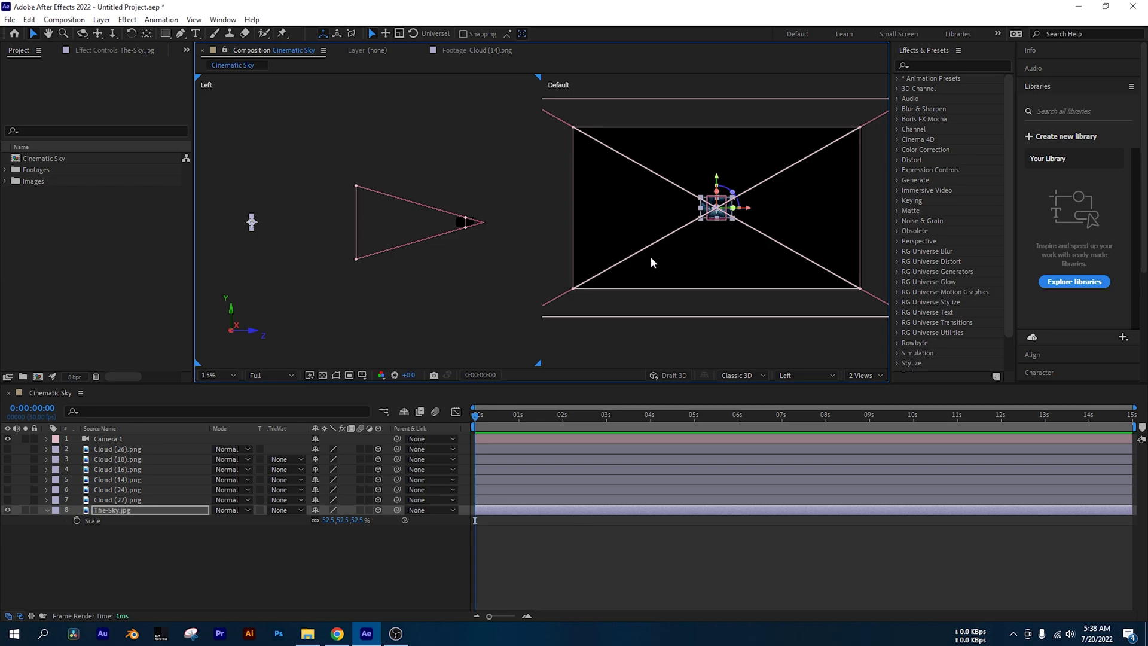
left_click_drag(329, 520, 632, 520)
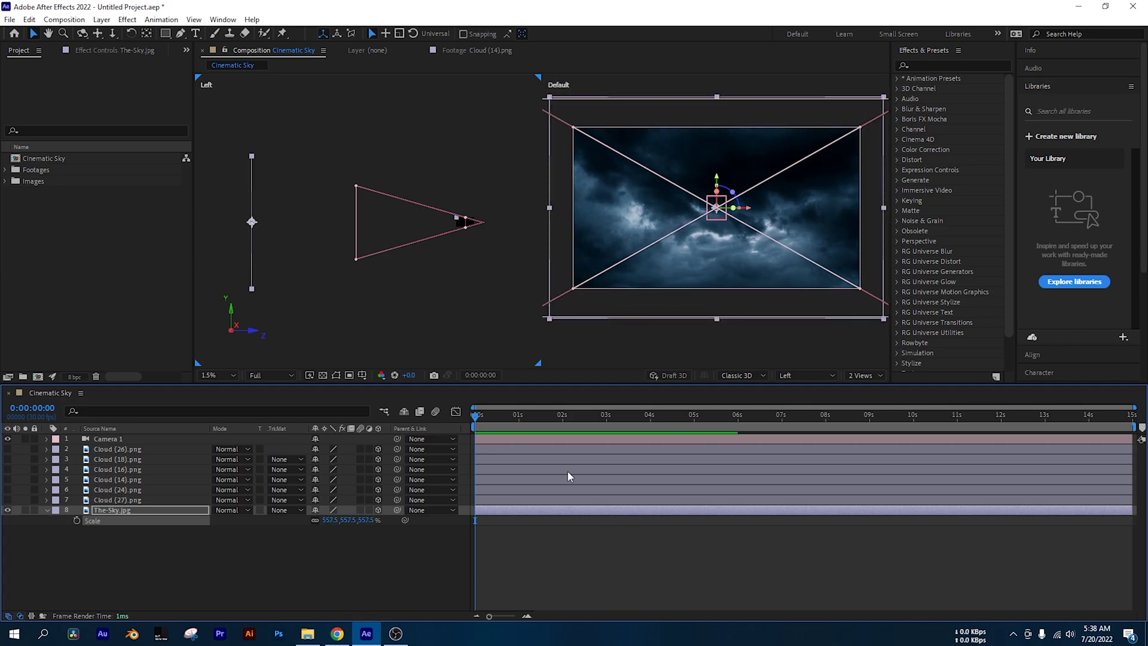
Step: Move the enlarged sky layer farther back along Z until its edges extend only slightly beyond the composition frame
left_click(245, 220)
left_click(139, 510)
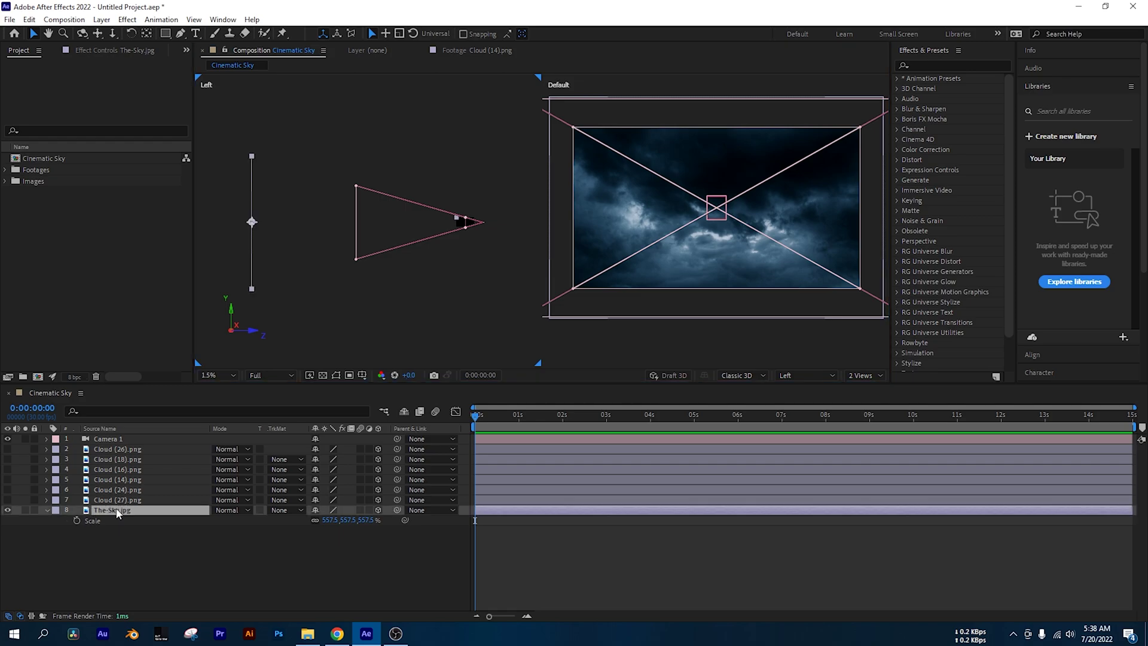
left_click_drag(254, 222, 231, 224)
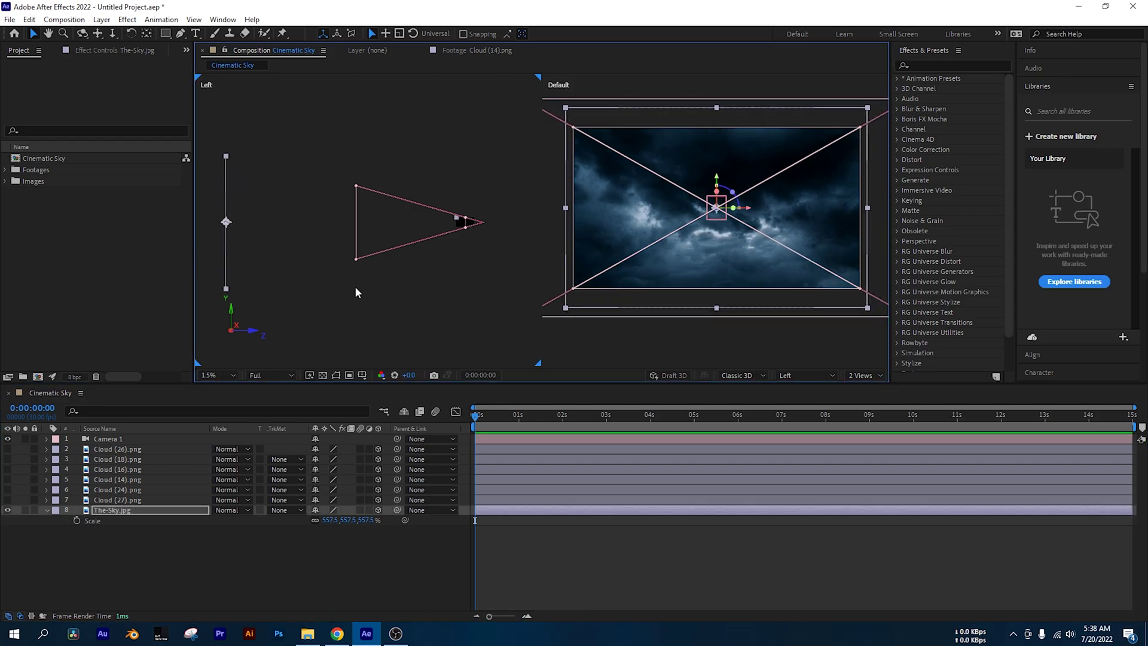
Step: Make the six cloud layers visible again
left_click(175, 540)
left_click(133, 500)
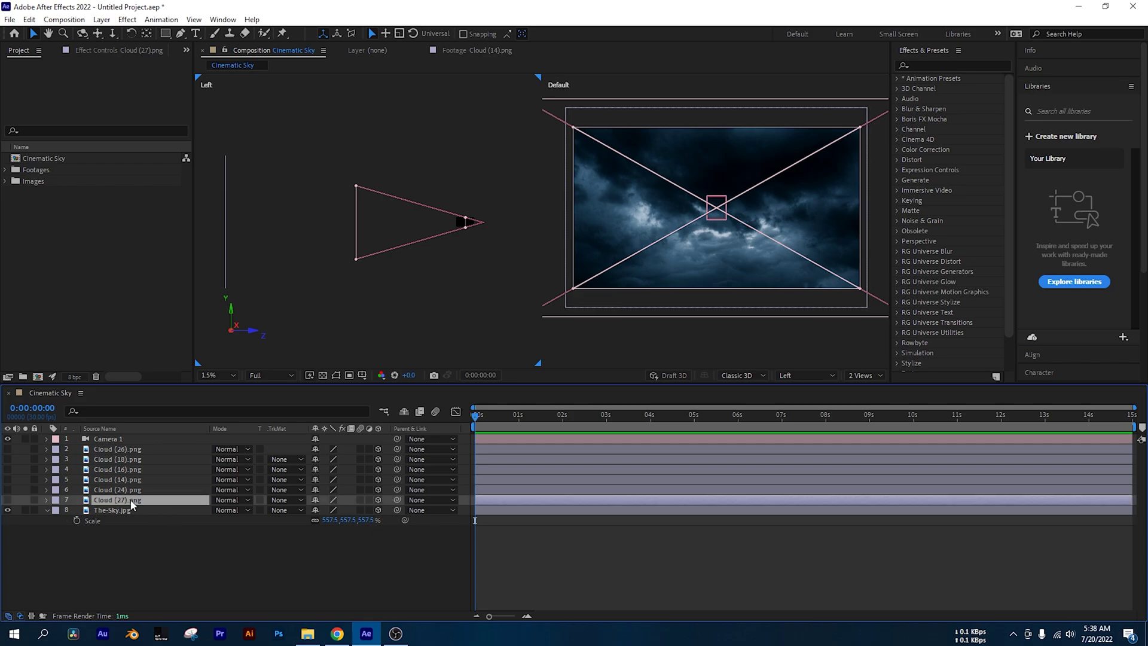
left_click(128, 452)
left_click(7, 500)
left_click(129, 500)
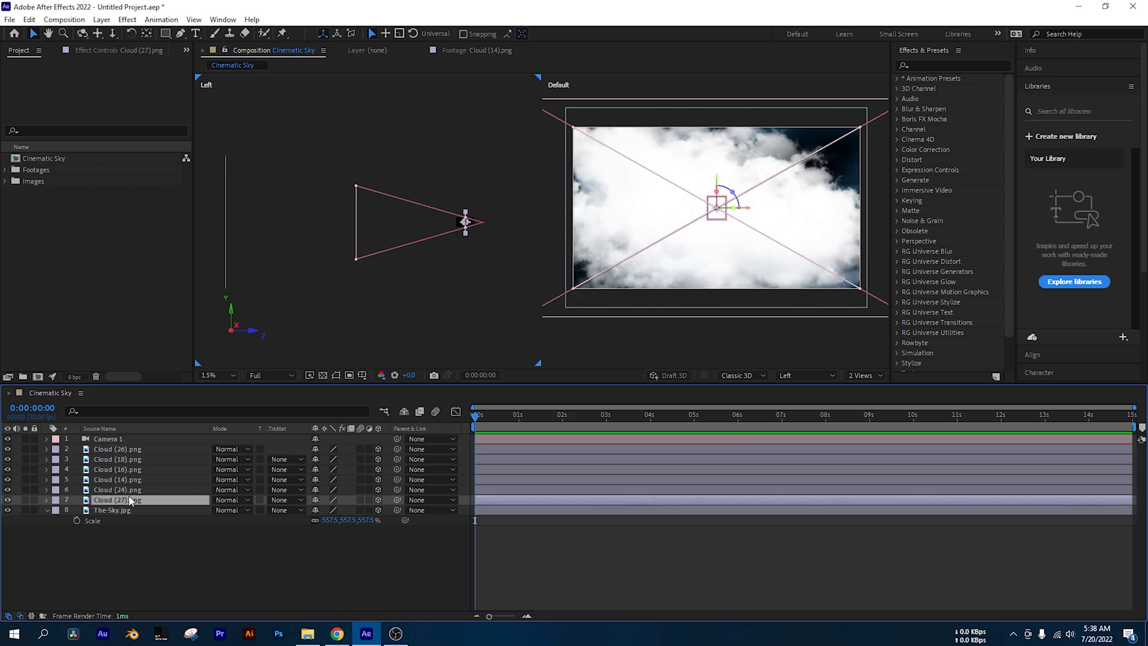
left_click(139, 450, "shift")
left_click(461, 260)
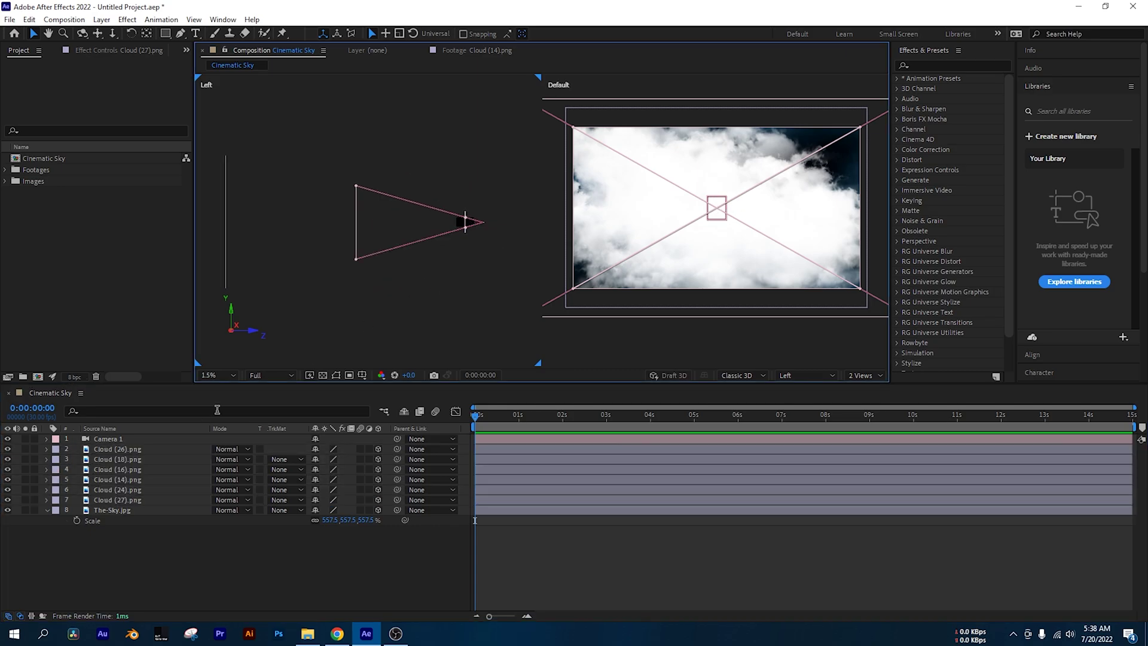
Step: Move Cloud (27).png back along Z to a depth just in front of the sky layer
left_click(139, 500)
left_click_drag(471, 222, 282, 224)
left_click(328, 317)
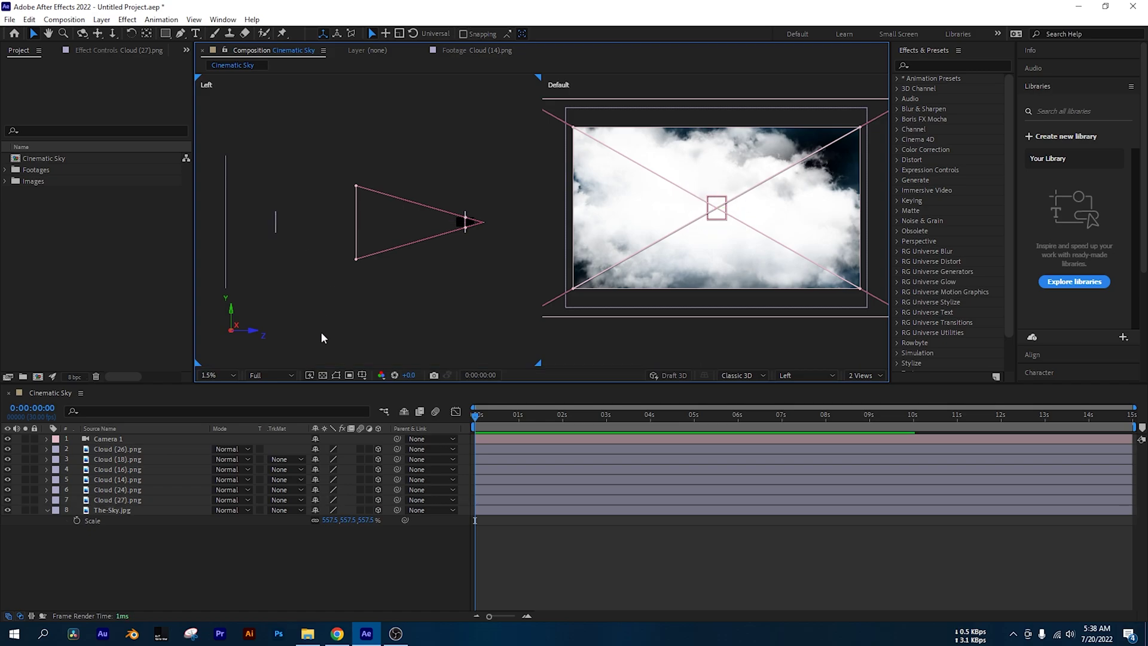
Step: Stagger the other five cloud layers along Z at different depths between Cloud (27).png and the camera, with Cloud (26).png nearest
left_click(144, 489)
left_click_drag(471, 223, 339, 229)
left_click(142, 490)
scroll(466, 221, "up", 1)
scroll(466, 221, "down", 1)
left_click(146, 480)
left_click(147, 469)
left_click(151, 459)
mouse_move(469, 222)
left_mouse_down()
mouse_move(304, 224)
mouse_move(399, 225)
left_mouse_up()
left_click(151, 448)
left_click(150, 449)
left_click(123, 449)
left_click(133, 499, "shift")
left_click(135, 499)
left_click_drag(721, 214, 824, 174)
key("ctrl+z")
left_click(124, 500)
Step: Switch the Default view to Active Camera (Camera 1)
left_click(819, 363)
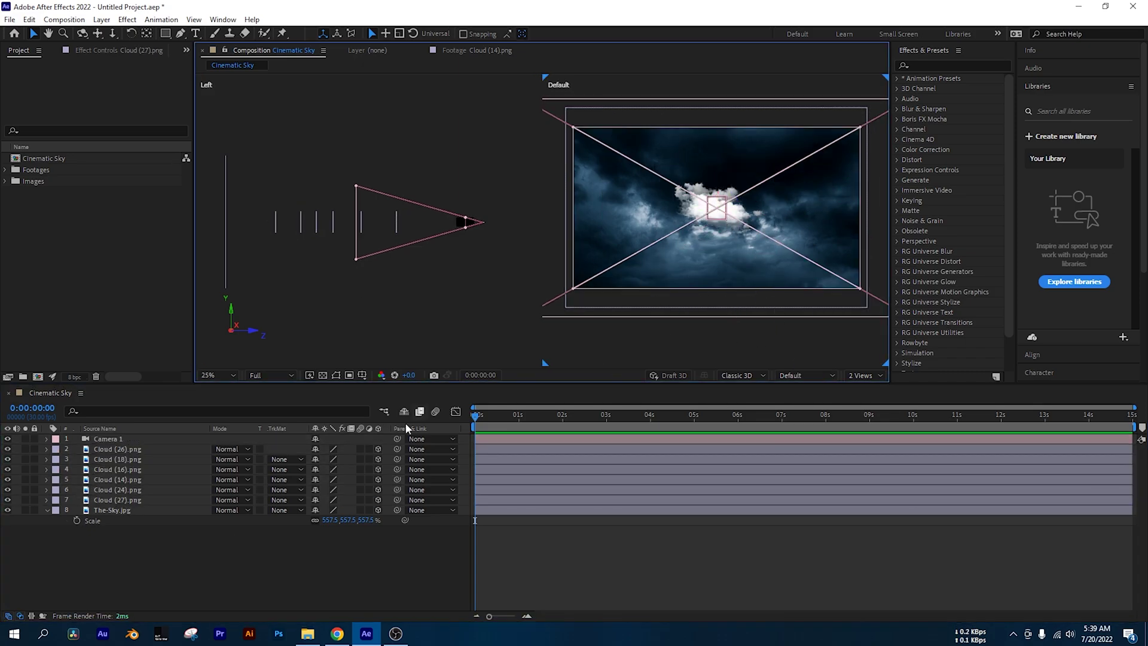
left_click(810, 371)
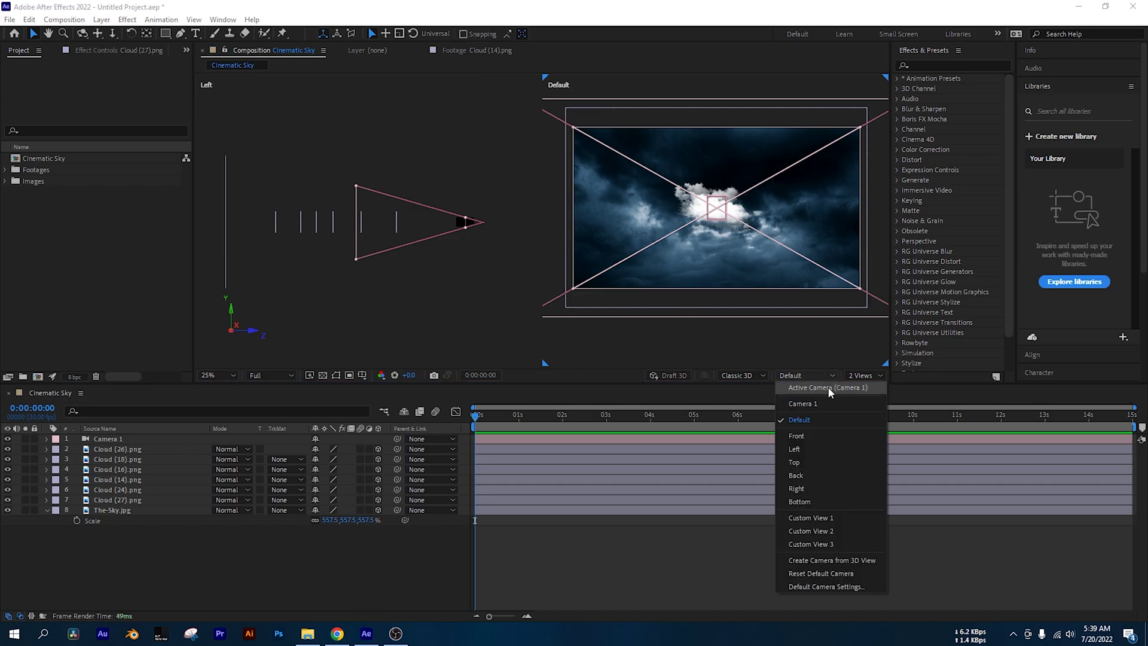
left_click(827, 386)
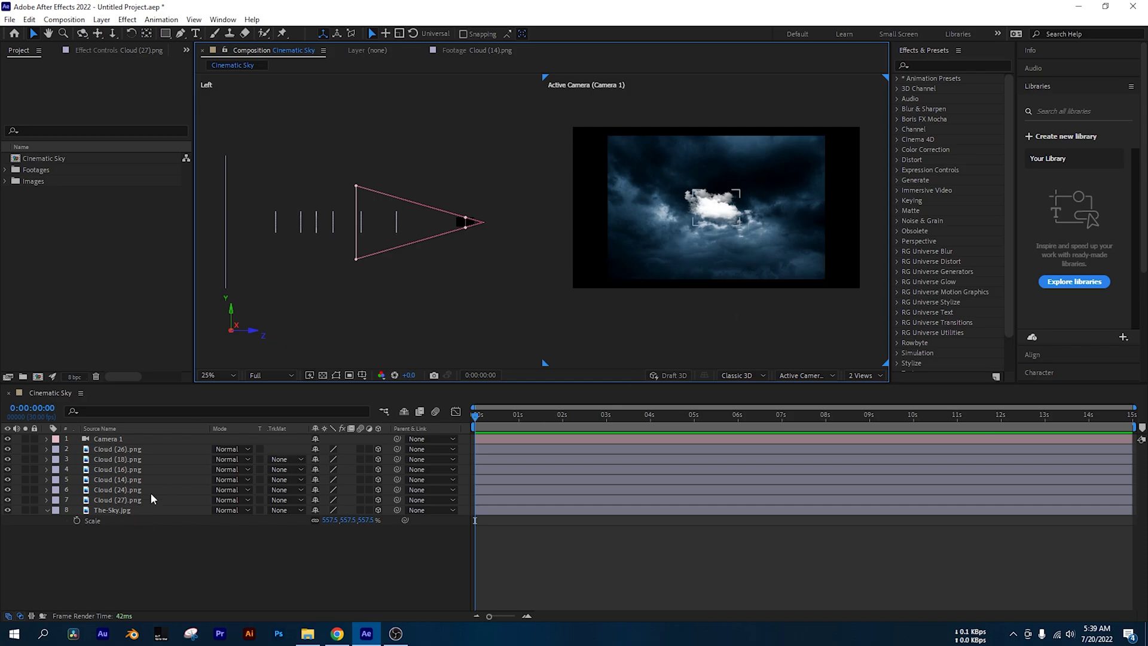
Step: Scale The-Sky.jpg up to 957.5% so it fills the whole camera frame
left_click(127, 510)
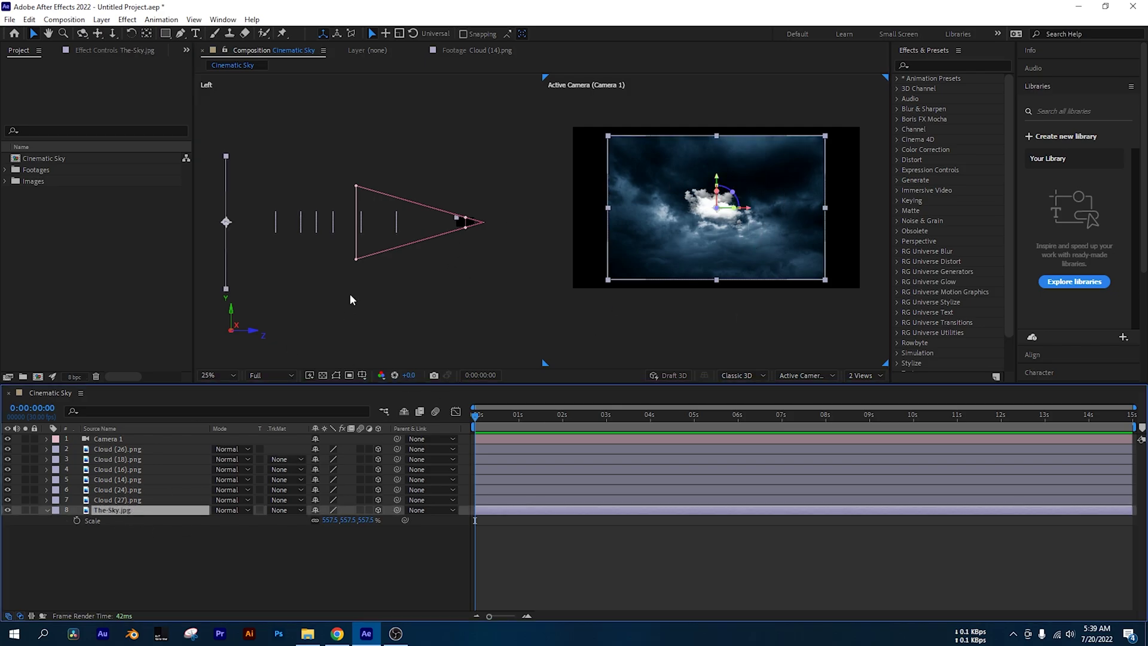
left_click(825, 208)
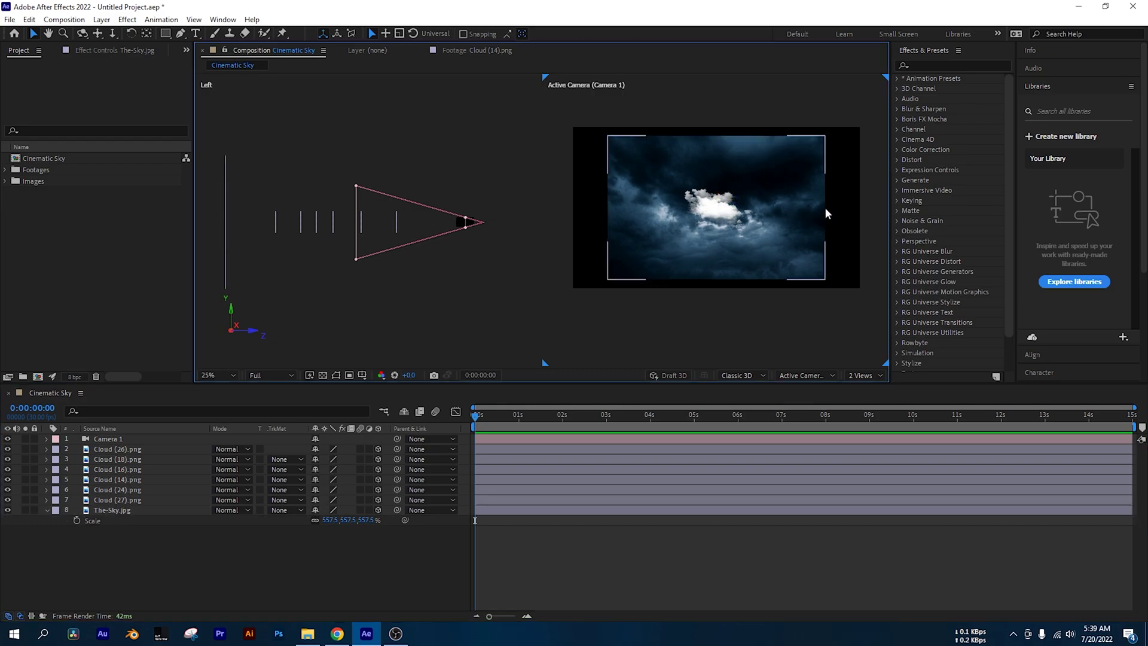
left_click(809, 229)
left_click_drag(325, 519, 360, 521)
left_click(341, 308)
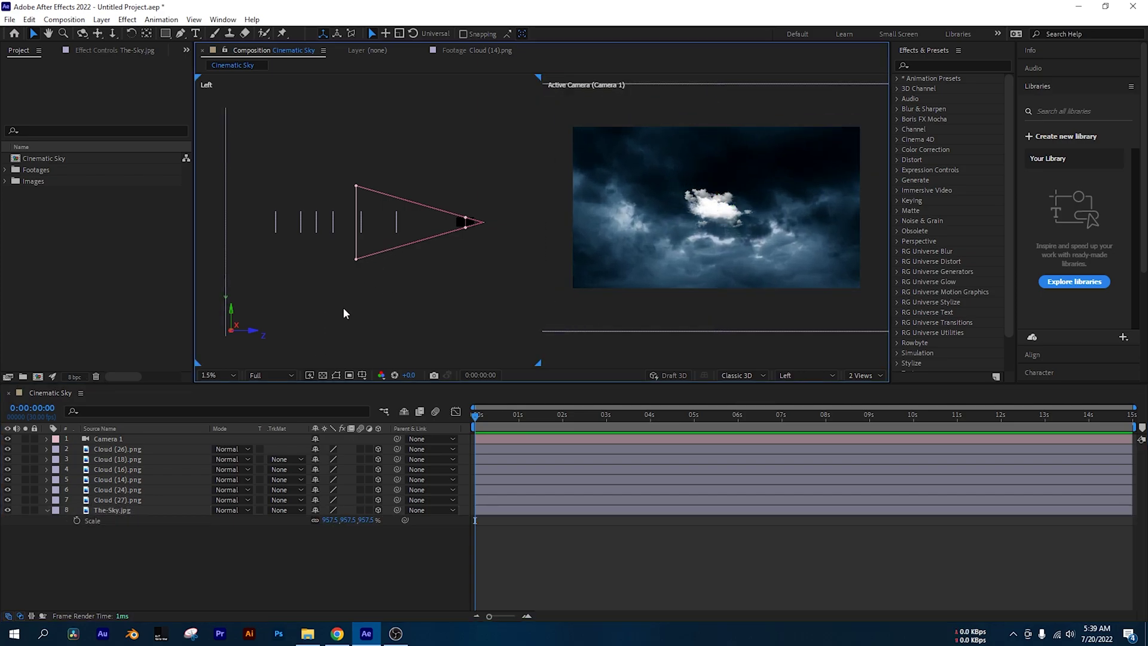
Step: Spread the cloud layers out across the camera frame and place Cloud (14).png at the lower right edge
left_click(139, 499)
left_click_drag(705, 217, 824, 170)
left_click_drag(719, 205, 754, 160)
mouse_move(714, 202)
left_mouse_down()
mouse_move(653, 207)
mouse_move(701, 202)
mouse_move(716, 236)
mouse_move(758, 260)
mouse_move(733, 213)
left_mouse_up()
left_click(806, 263)
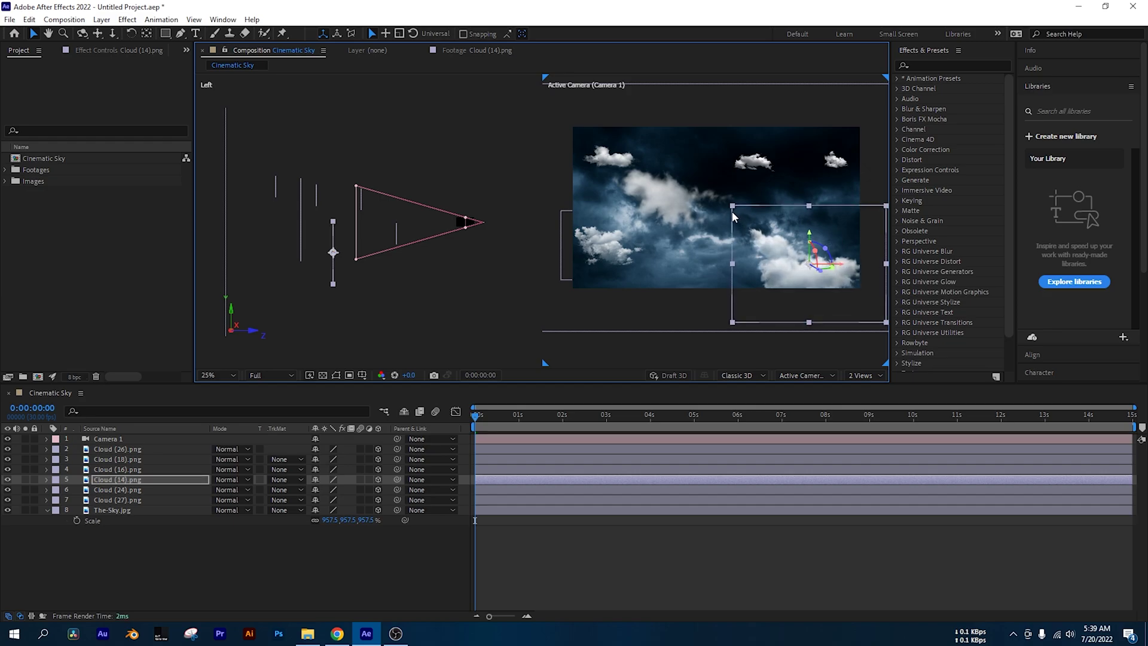
left_click_drag(803, 269, 844, 265)
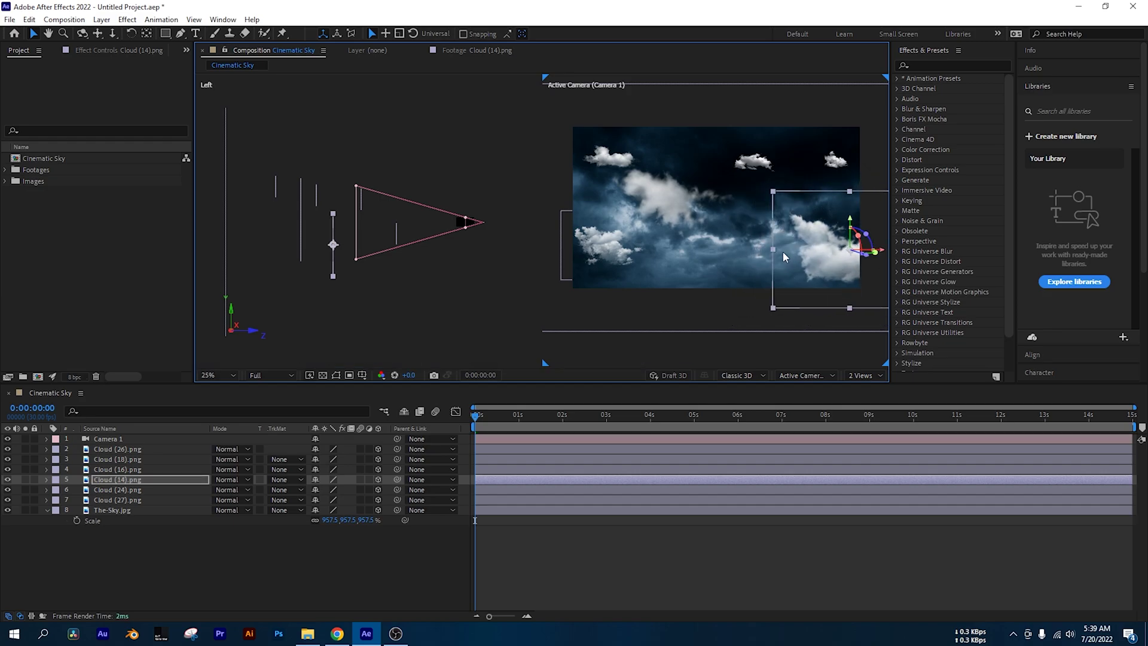
left_click_drag(773, 191, 835, 222)
Step: Enlarge the upper-left and lower-left clouds and move the upper clouds closer to the frame's top edge
left_click(759, 164)
left_click_drag(770, 158, 770, 136)
left_click(615, 162)
left_click_drag(642, 178, 716, 226)
left_click_drag(645, 172, 636, 150)
left_click(599, 252)
left_click_drag(653, 279, 709, 326)
mouse_move(616, 251)
left_mouse_down()
mouse_move(606, 251)
mouse_move(617, 254)
left_mouse_up()
Step: Move the central Cloud (16).png to the bottom centre of the frame and Cloud (24).png to its right edge
left_click(673, 194)
left_click_drag(722, 210, 681, 211)
left_click_drag(716, 269, 727, 277)
left_click_drag(653, 204, 758, 276)
key("ctrl+z")
left_click_drag(645, 221, 743, 292)
mouse_move(731, 259)
left_mouse_down()
mouse_move(714, 271)
mouse_move(732, 261)
left_mouse_up()
key("ctrl+z")
left_click_drag(730, 149, 834, 210)
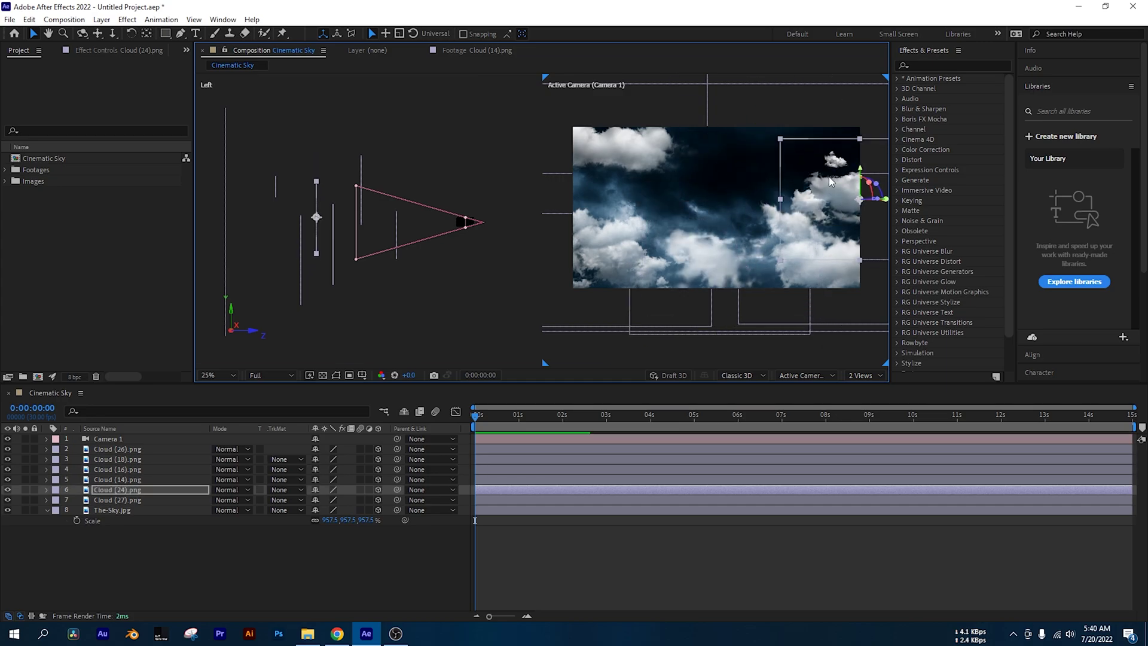
Step: Arrange Cloud (18).png, Cloud (26).png and Cloud (16).png down the left side of the frame, from the upper to the lower corner
left_click(639, 153)
left_click_drag(707, 214, 731, 231)
left_click_drag(685, 188, 654, 197)
left_click_drag(625, 277, 594, 221)
left_click(128, 460)
left_click(129, 469)
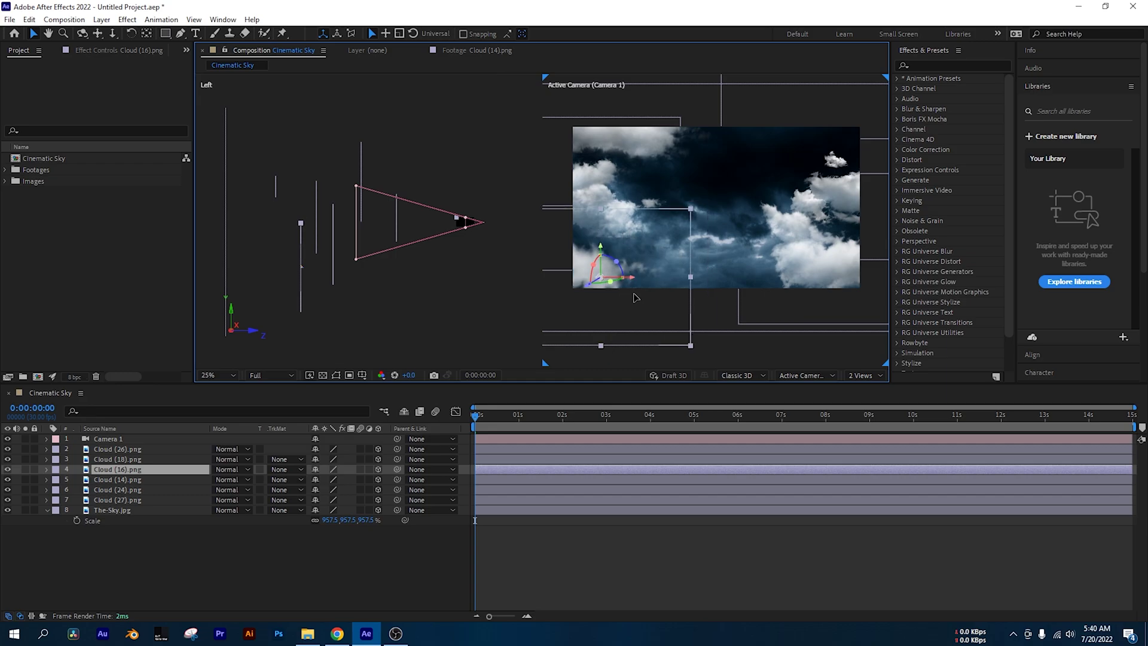
left_click_drag(819, 275, 830, 276)
left_click_drag(702, 281, 661, 297)
Step: Enlarge and rotate Cloud (14).png, bring it closer to the camera and place it in the frame's lower right corner
left_click(126, 480)
left_click_drag(738, 323, 698, 351)
left_click_drag(856, 252, 837, 287)
mouse_move(819, 230)
left_mouse_down()
mouse_move(767, 240)
mouse_move(804, 236)
left_mouse_up()
left_click_drag(817, 275, 825, 263)
Step: Move Cloud (24).png to the upper right of the frame and enlarge it
left_click(123, 490)
left_click_drag(831, 195, 758, 162)
left_click_drag(863, 233, 910, 267)
Step: Enlarge Cloud (27).png at the right edge of the frame and bring it about 3867 px closer to the camera along Z
left_click_drag(807, 186, 718, 300)
left_click(134, 499)
left_click(845, 219)
left_click(133, 499)
left_click_drag(854, 211, 879, 212)
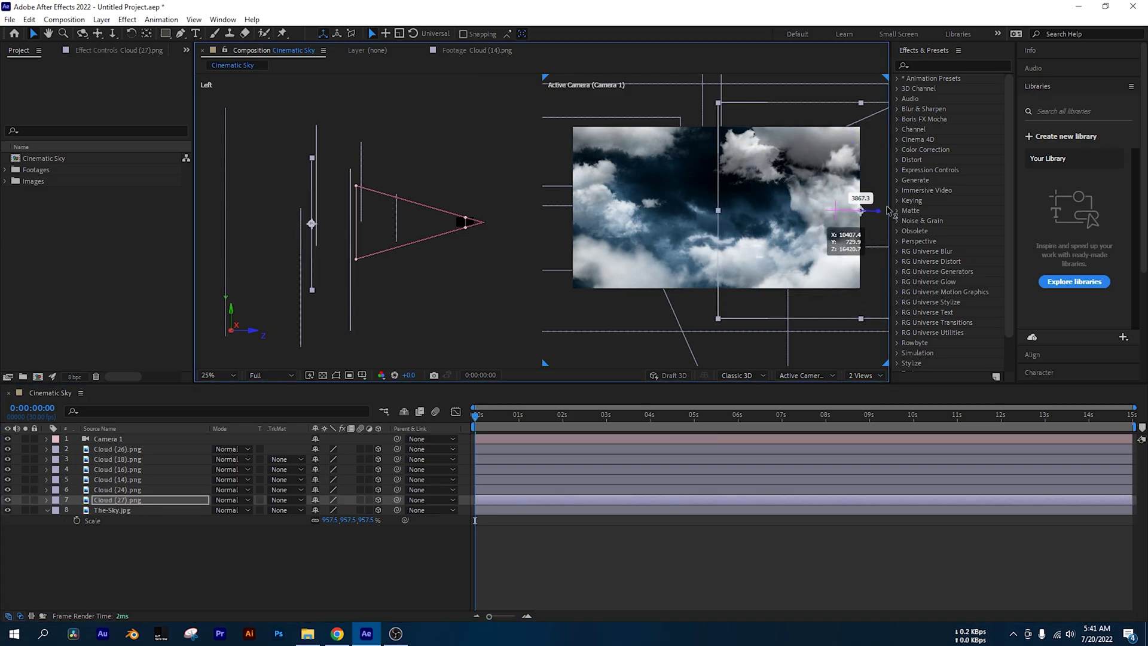
Step: Select all six cloud layers and duplicate them
left_click(134, 460)
left_click(119, 449, "shift")
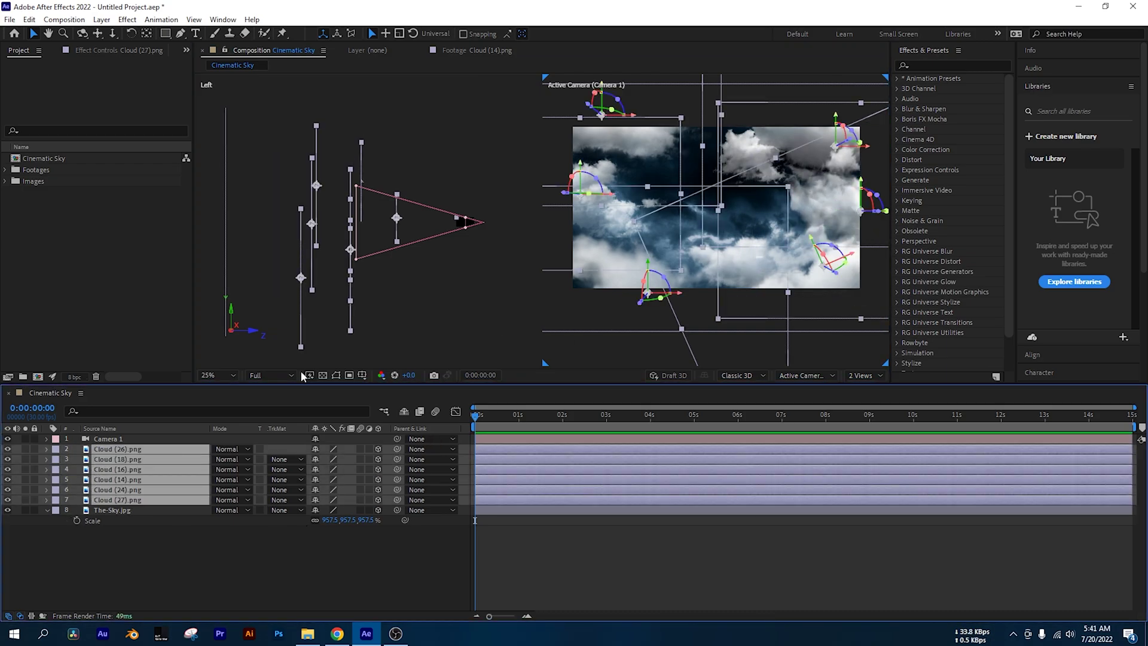
key("ctrl+d")
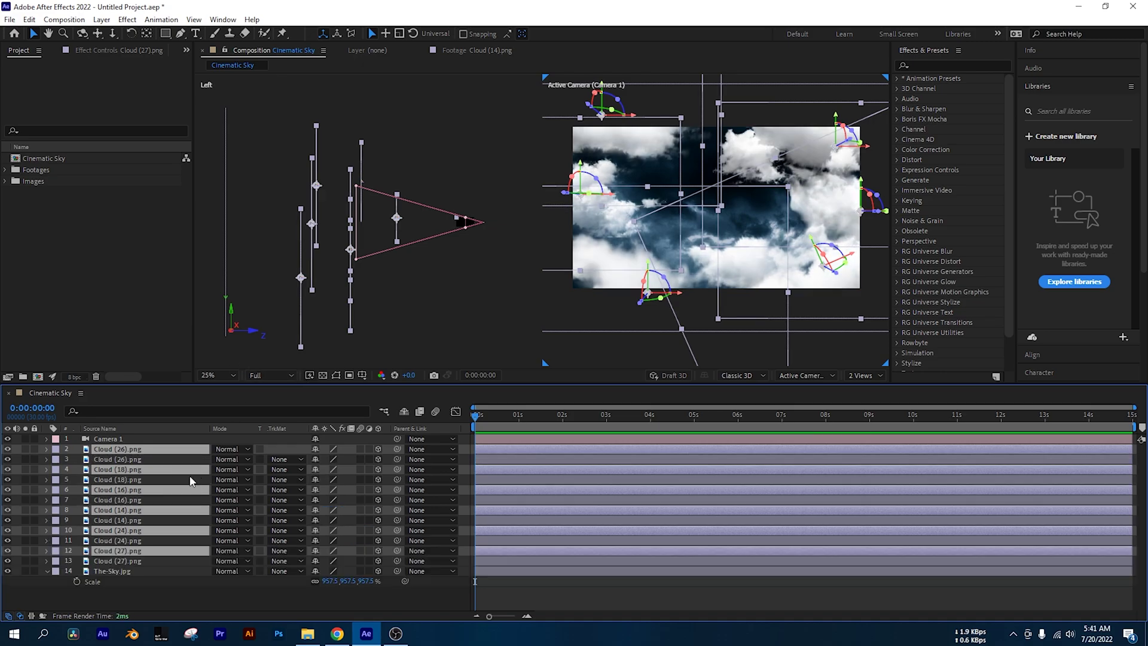
left_click(354, 245)
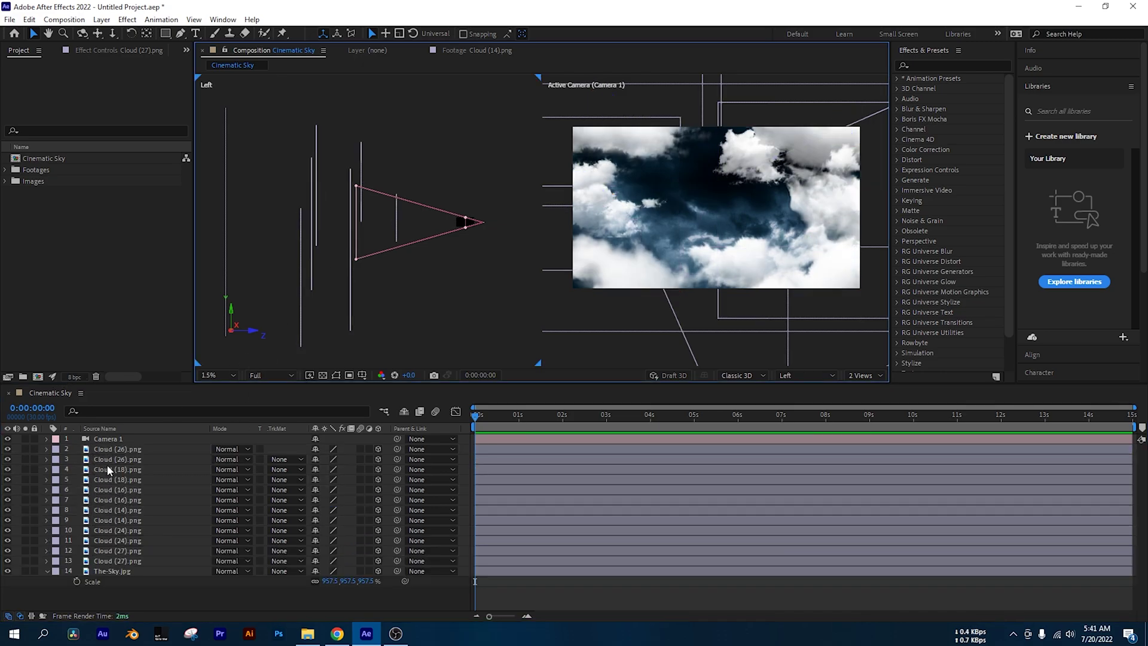
key("ctrl+z")
key("ctrl+z")
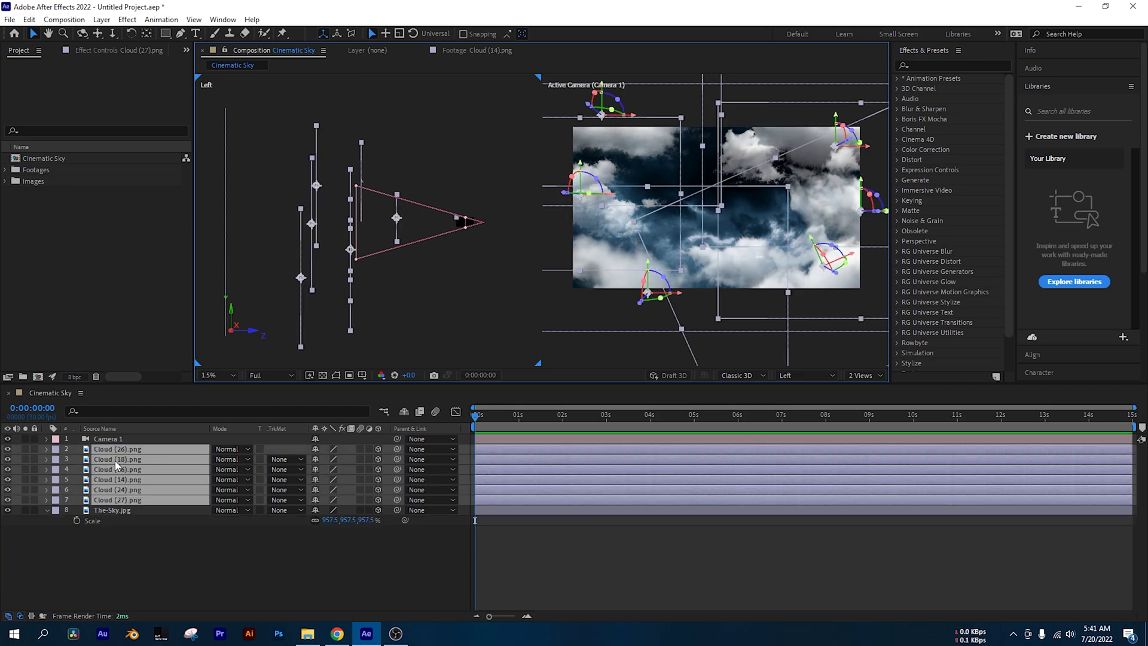
key("ctrl+d")
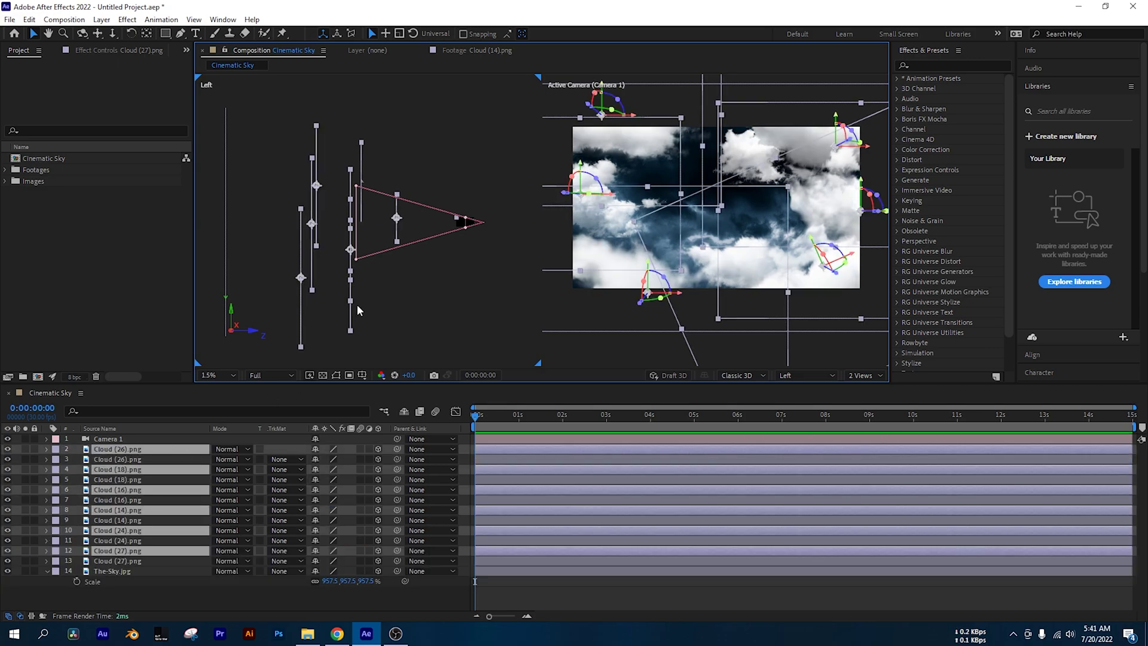
left_click(325, 183)
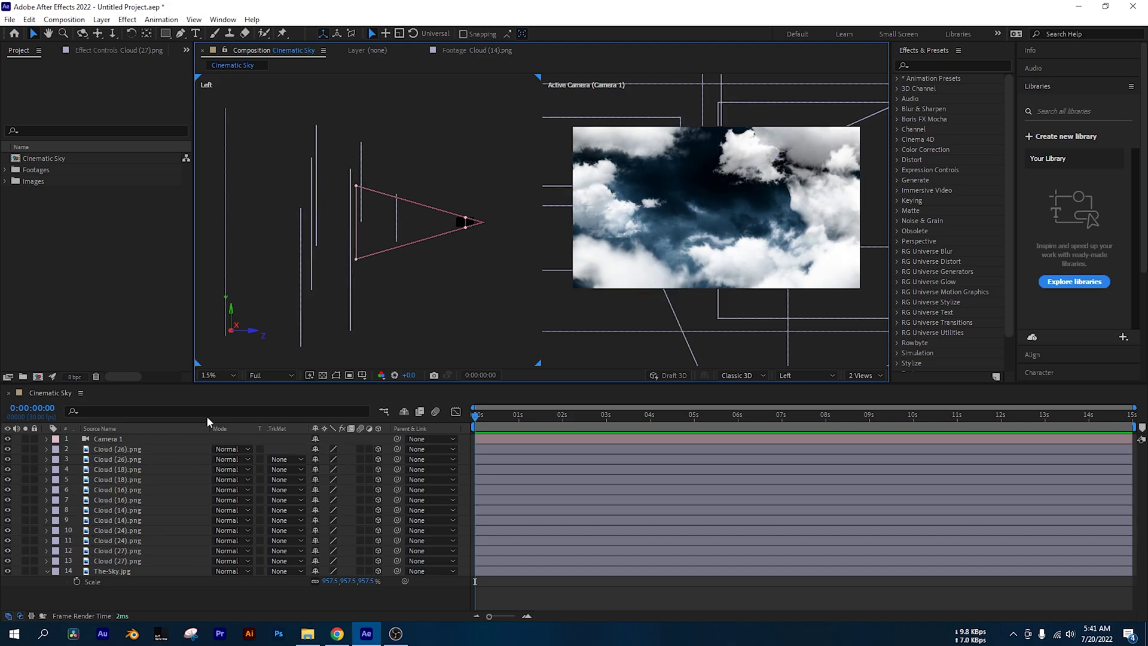
key("ctrl+z")
key("ctrl+z")
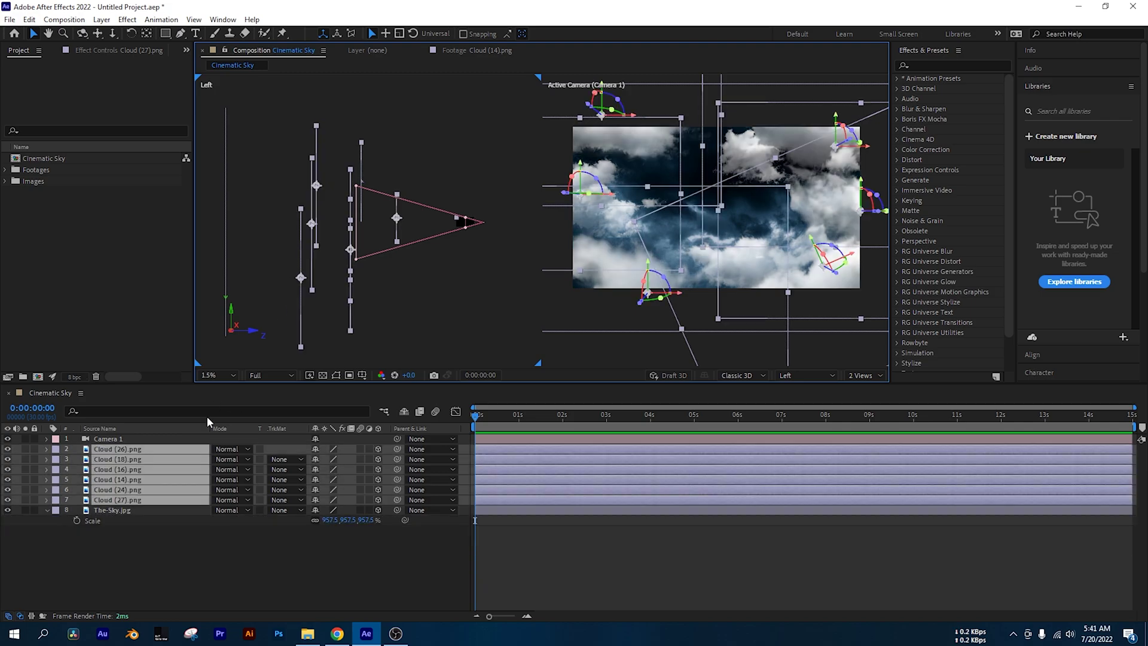
key("ctrl+d")
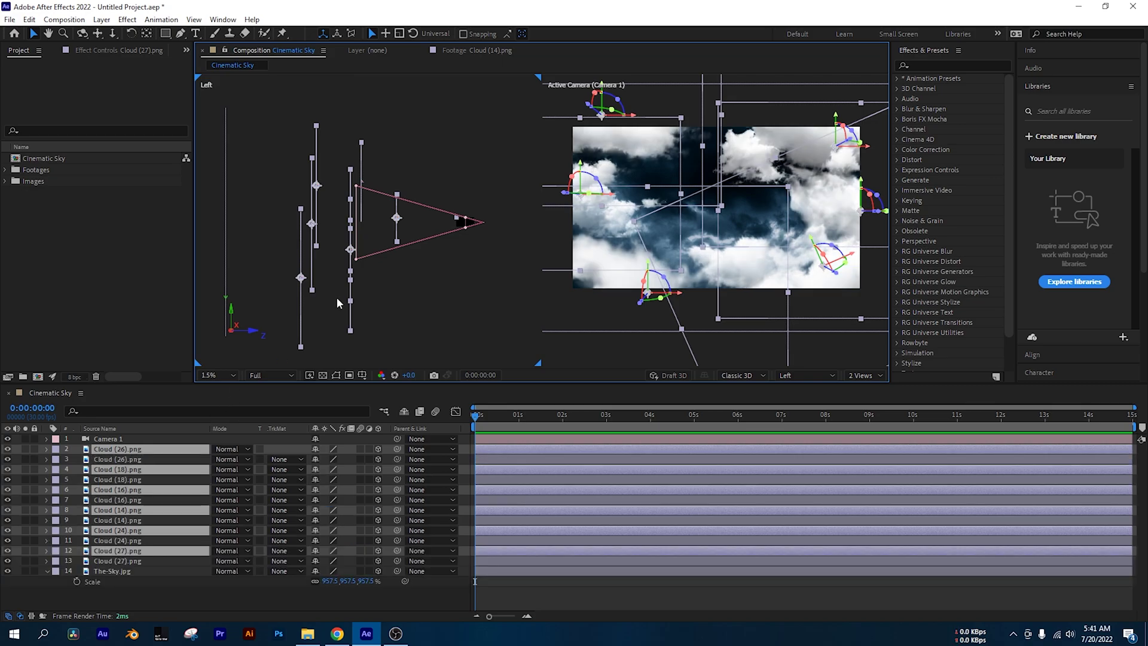
Step: Move the six duplicated clouds together along Z, farther from the camera
scroll(371, 198, "up", 1)
left_click_drag(354, 219, 427, 245)
left_click_drag(345, 174, 231, 184)
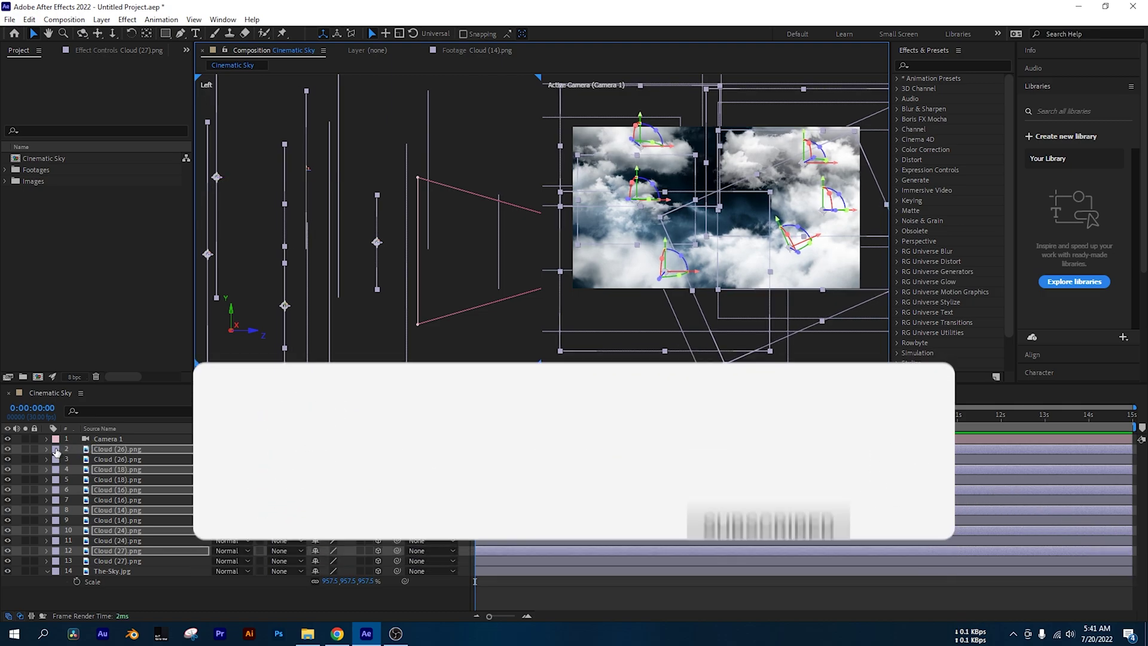
Step: Give the six duplicated cloud layers a pink label colour
left_click(56, 450)
left_click(99, 404)
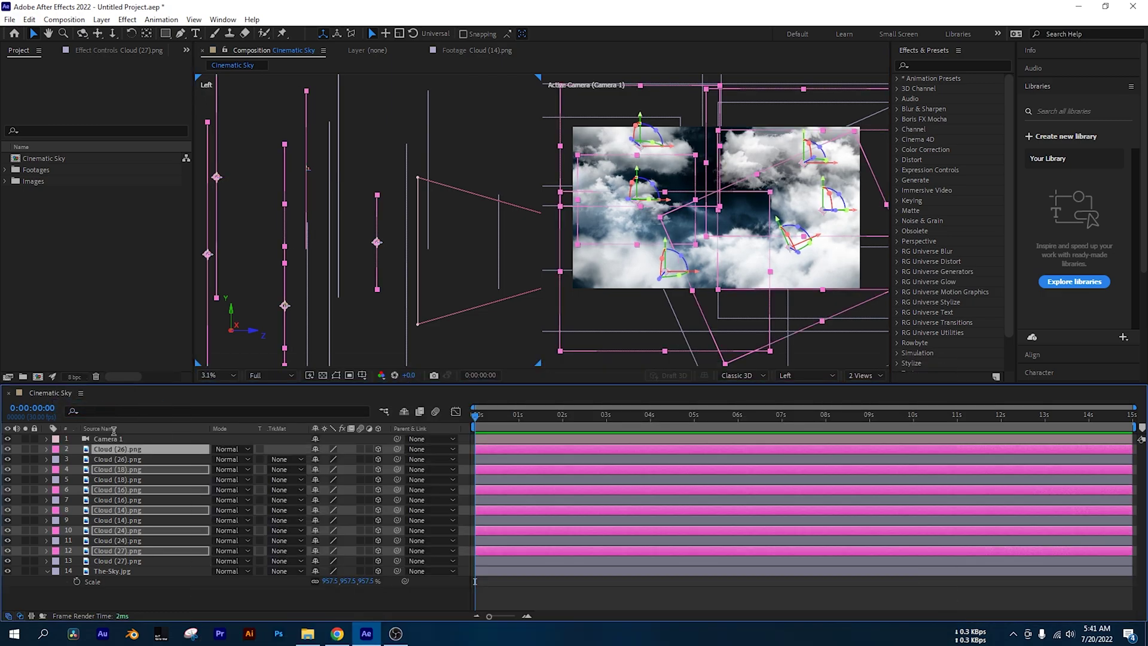
left_click(177, 587)
Step: Select the six original, non-pink cloud layers and hide them
left_click(105, 461)
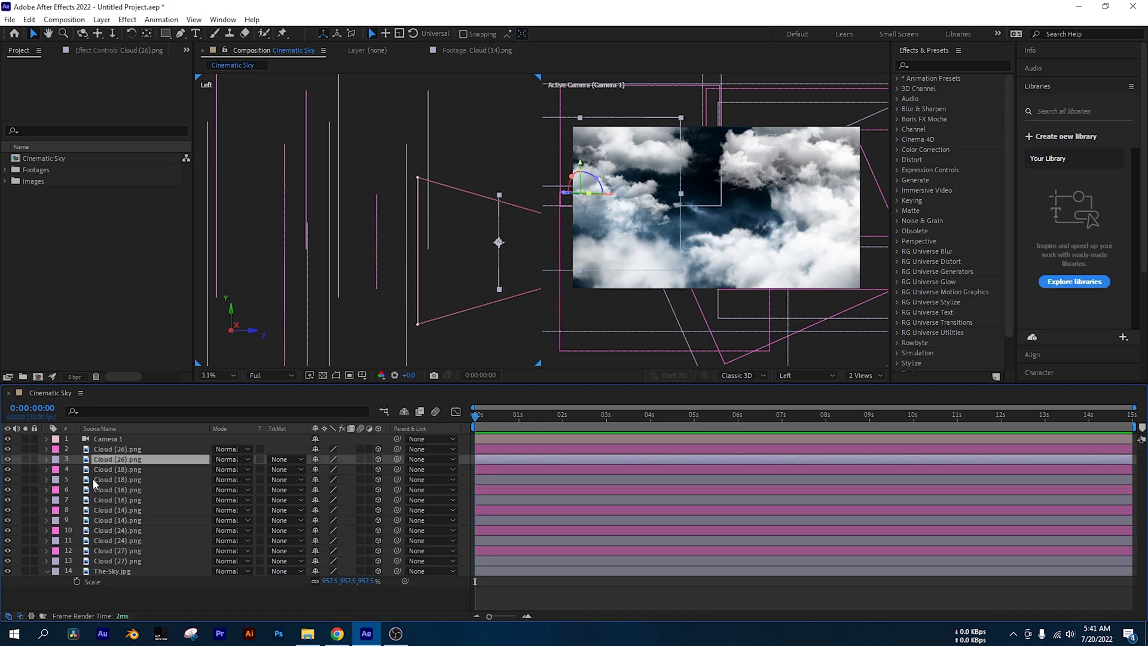
left_click(91, 479, "ctrl")
left_click(123, 500, "ctrl")
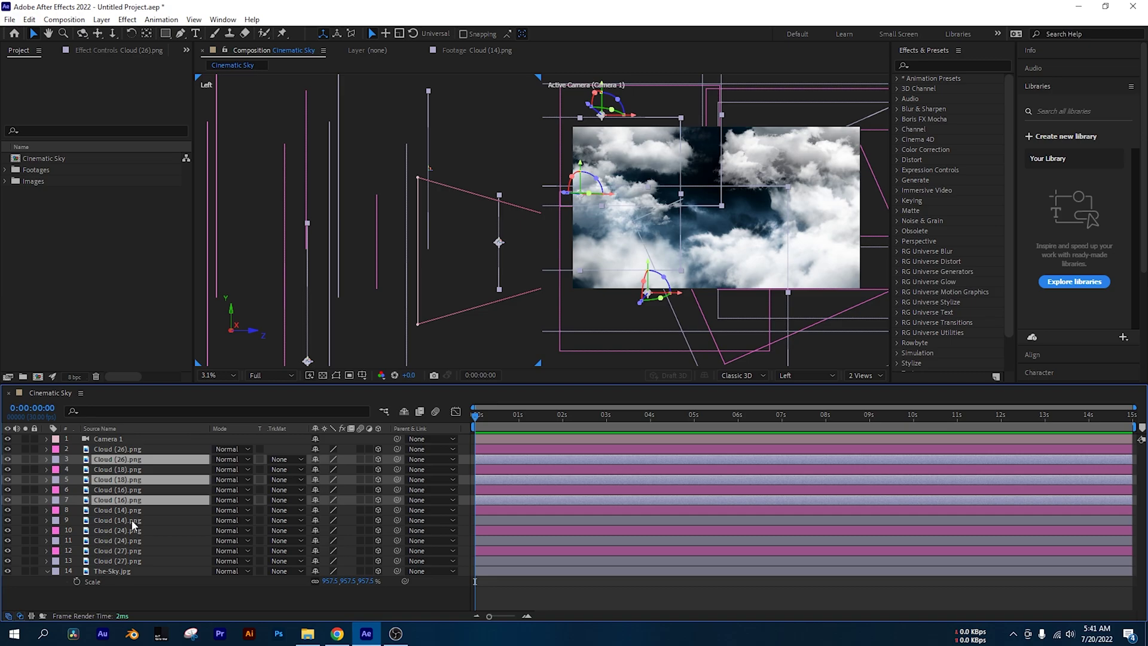
left_click(131, 518, "ctrl")
left_click(135, 539, "ctrl")
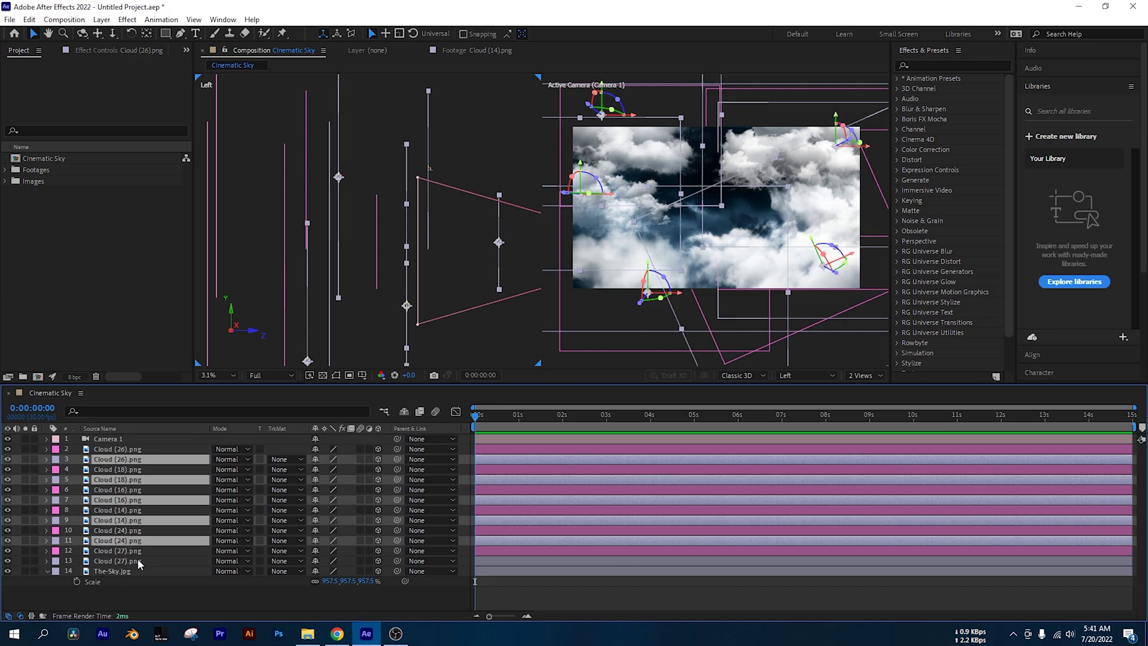
left_click(137, 560, "ctrl")
left_click(8, 459)
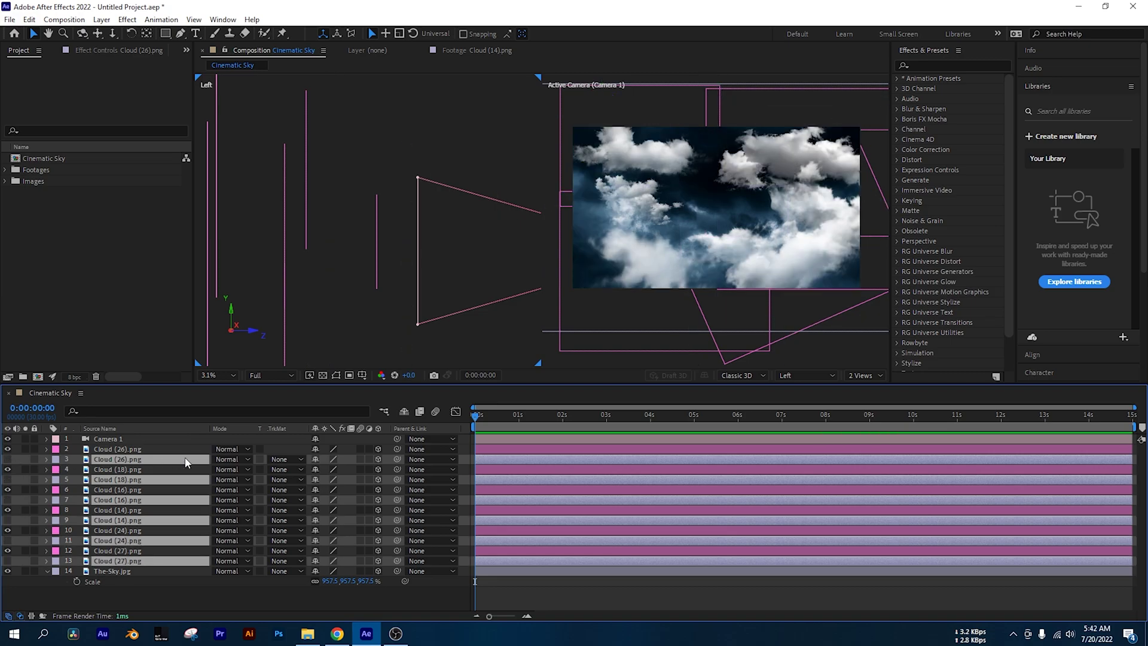
Step: Resize and reposition the duplicated Cloud (26), (18), (16) and (14) layers around the left side and top of the frame
left_click(128, 450)
left_click_drag(635, 220, 705, 122)
left_click(615, 154)
left_click_drag(615, 154, 560, 166)
left_click_drag(625, 250, 640, 123)
left_click_drag(773, 201, 733, 164)
left_click_drag(663, 140, 637, 145)
left_click_drag(603, 180, 569, 269)
left_click(650, 246)
left_click(645, 249)
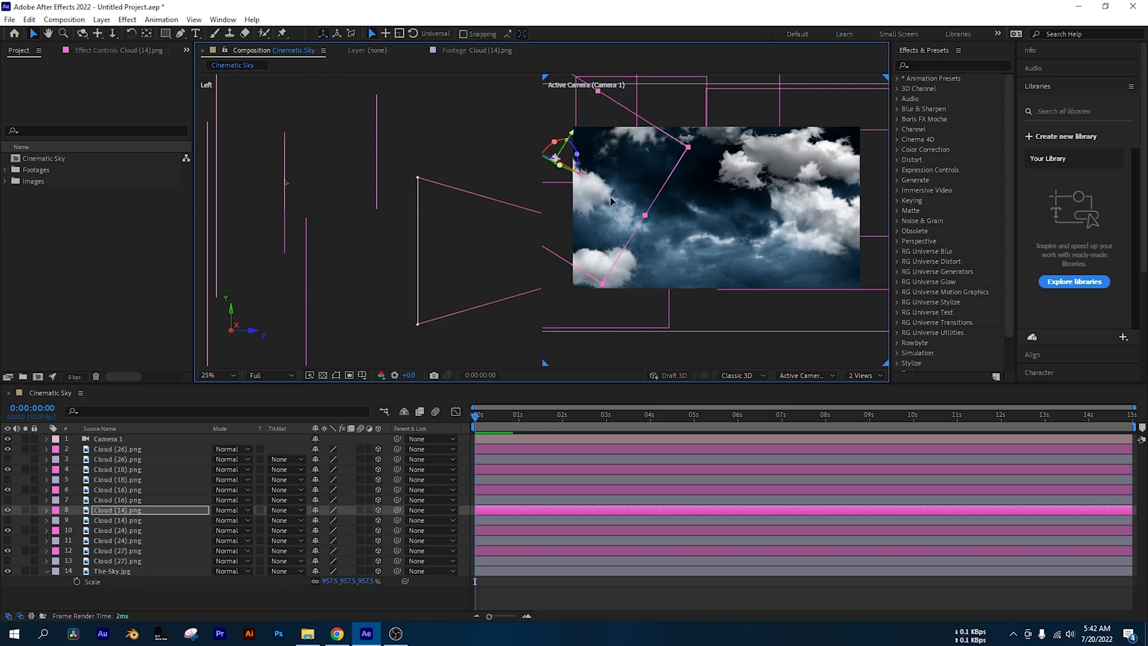
Step: Reposition and enlarge the duplicated clouds on the right side of the frame, toward its upper and right edges
left_click(823, 219)
left_click(778, 110)
left_click_drag(747, 268, 805, 259)
left_click_drag(813, 188, 805, 203)
left_click_drag(687, 108, 728, 140)
left_click_drag(795, 179, 805, 154)
left_click_drag(727, 137, 765, 151)
left_click_drag(830, 180, 896, 232)
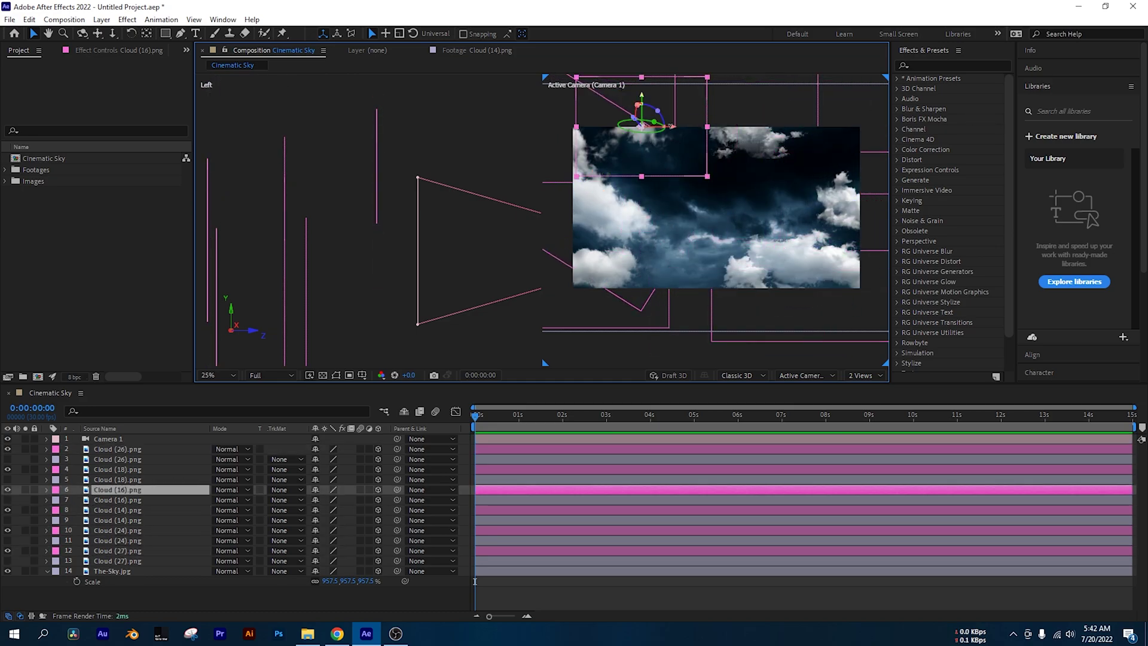
Step: Adjust the duplicated Cloud (16) and Cloud (14) layers at the frame's left side and show the six original clouds again
left_click_drag(644, 133, 663, 158)
left_click_drag(614, 230, 658, 254)
left_click(628, 218)
left_click_drag(614, 197, 650, 183)
left_click_drag(7, 459, 8, 561)
left_click(180, 598)
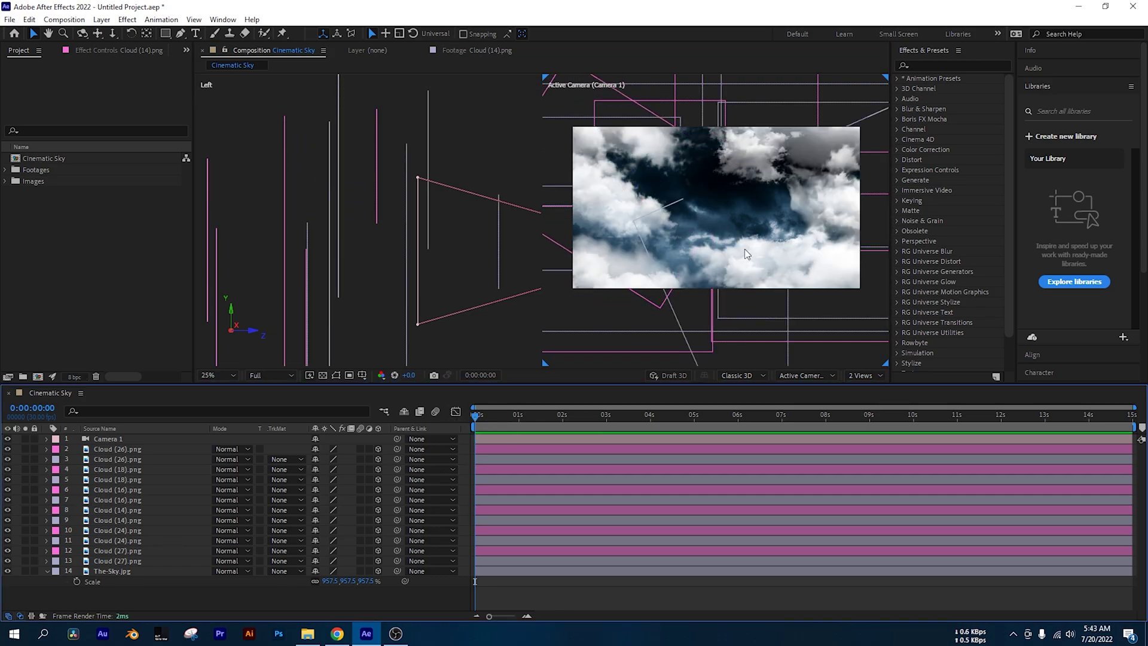
Step: Move Camera 1 forward along Z through the clouds toward the sky layer
left_click(46, 439)
left_click(57, 459)
left_click(57, 459)
left_click(58, 450)
left_click_drag(361, 460, 978, 461)
left_click(47, 439)
left_click(141, 451)
left_click(47, 439)
left_click(46, 438)
Step: Select the six pink cloud layers and examine their placement relative to the camera frustum in both views
left_click(123, 451)
left_click(127, 469, "ctrl")
left_click(130, 489, "ctrl")
left_click(137, 510, "ctrl")
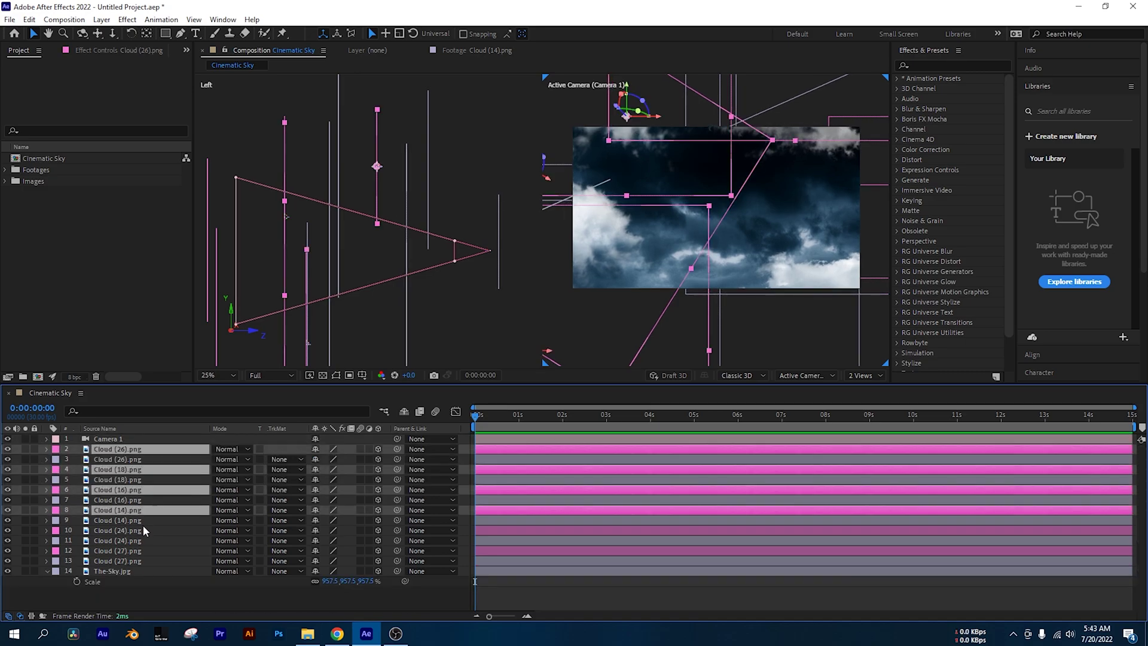
left_click(142, 530, "ctrl")
left_click(143, 550, "ctrl")
left_click_drag(762, 246, 786, 228)
scroll(786, 227, "down", 1)
left_click_drag(886, 235, 873, 227)
left_click_drag(364, 186, 445, 157)
Step: Push the frontmost duplicated cloud back in depth close to the sky layer and adjust its placement in the camera view
left_click(445, 143)
left_click(458, 132)
left_click_drag(463, 110, 476, 112)
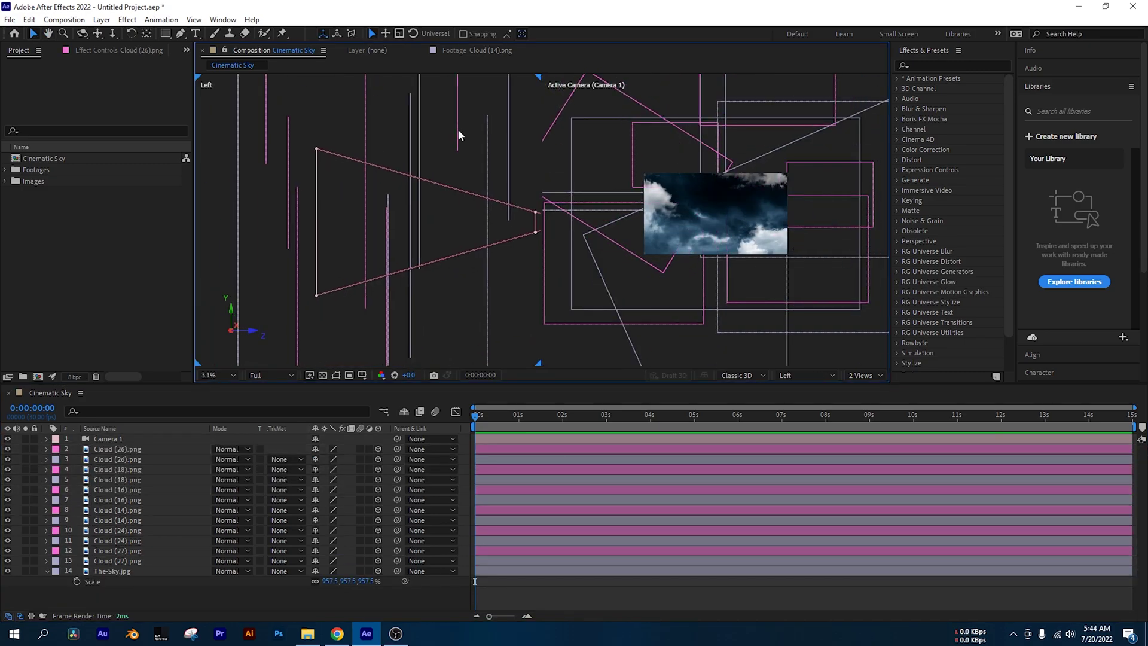
left_click_drag(772, 83, 745, 217)
left_click_drag(822, 252, 810, 242)
left_click_drag(475, 211, 277, 213)
left_click_drag(748, 224, 782, 250)
left_click_drag(739, 217, 791, 214)
Step: Fine-tune the pushed-back cloud's size and placement in the frame, and undo the accidental move of another layer
left_click_drag(835, 246, 822, 236)
left_click_drag(785, 208, 765, 208)
left_click(509, 142)
left_click_drag(509, 142, 507, 154)
key("ctrl+z")
left_click(274, 200)
left_click_drag(759, 208, 771, 214)
Step: Reposition another duplicated cloud inside the frame, and shrink the duplicated Cloud (24) and shift it left along the lower edge
left_click(684, 131)
left_click(657, 176)
left_click_drag(657, 176, 689, 230)
left_click_drag(275, 213, 272, 212)
left_click_drag(724, 221, 718, 208)
left_click(784, 289)
left_click_drag(868, 302, 852, 290)
left_click_drag(807, 258, 763, 262)
scroll(762, 262, "down", 1)
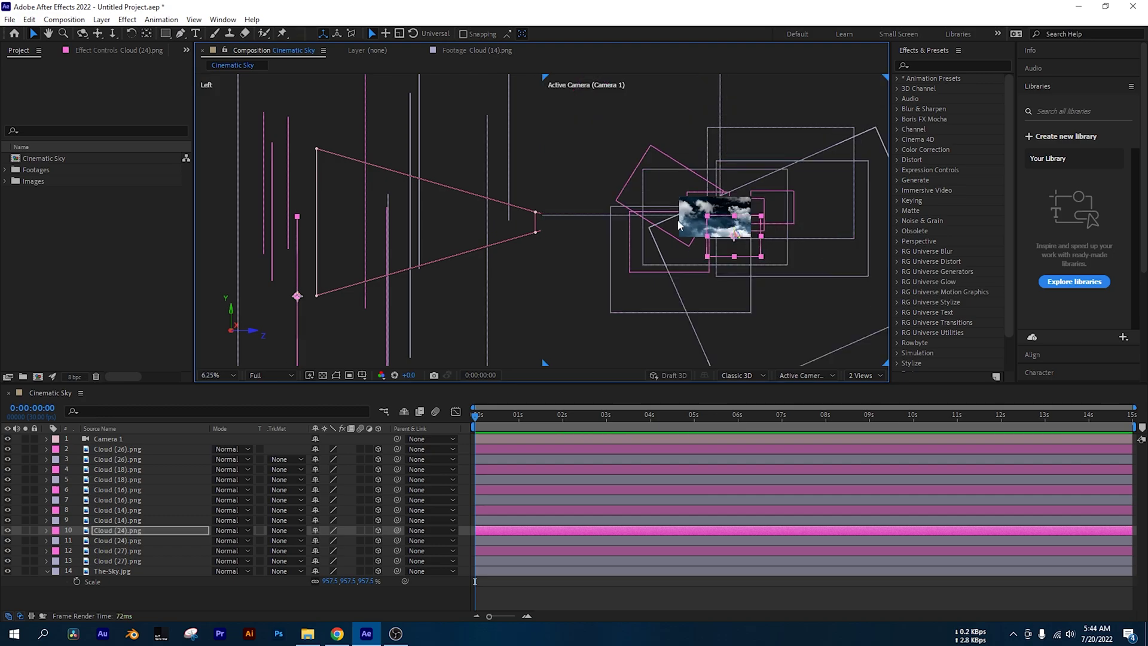
Step: Shrink the duplicated Cloud (14) and place it over the frame's upper-left corner
left_click(687, 228)
left_click(364, 222)
left_click_drag(689, 246, 679, 221)
scroll(679, 206, "up", 1)
left_click_drag(578, 192, 616, 201)
left_click_drag(400, 257, 406, 219)
left_click(412, 221)
mouse_move(595, 214)
left_mouse_down()
mouse_move(594, 236)
mouse_move(595, 212)
left_mouse_up()
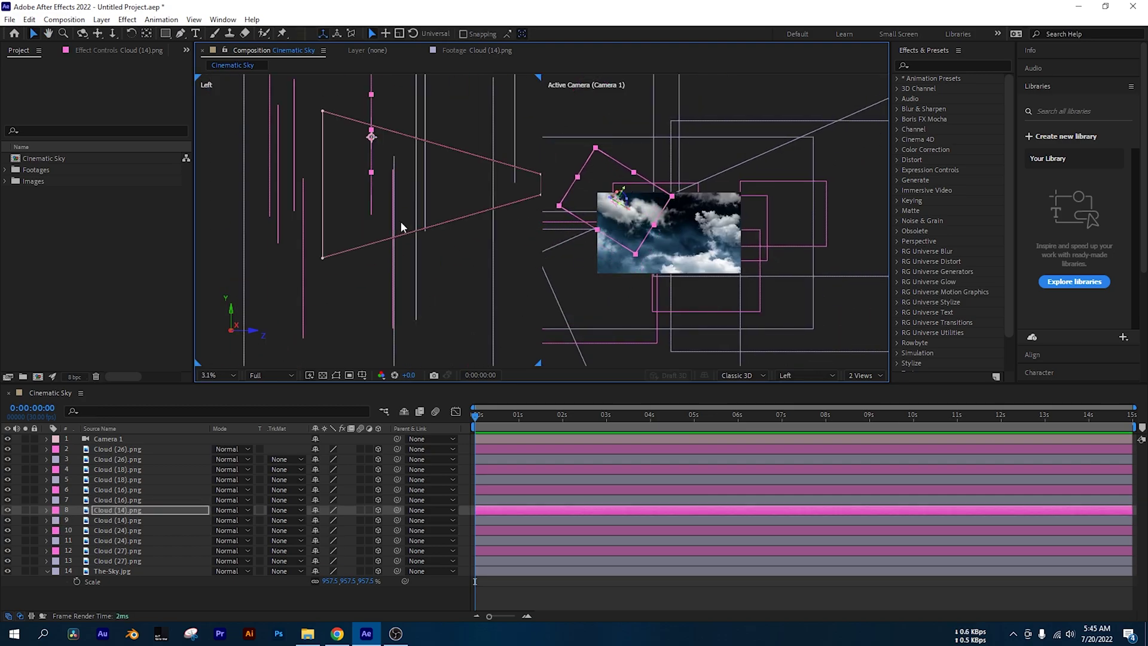
Step: Shrink the duplicated cloud below left and move it toward the frame's middle, and shift the duplicated Cloud (24) farther left
scroll(395, 244, "up", 2)
left_click(384, 271)
left_click_drag(598, 278, 672, 245)
left_click_drag(731, 310, 692, 280)
left_click_drag(680, 259, 702, 244)
left_click(728, 268)
left_click(136, 470)
left_click(136, 450)
left_click(124, 552)
left_click(123, 531)
left_click_drag(710, 306, 643, 299)
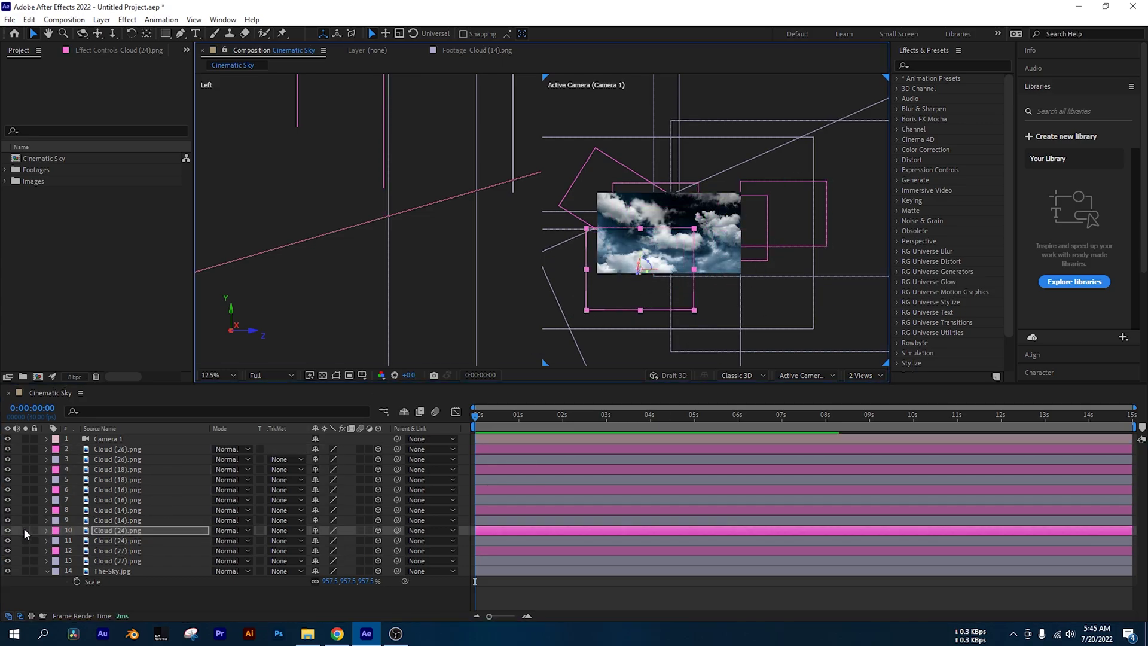
Step: Pull Camera 1 back along Z to 973.3 and inspect the cloud arrangement in the camera view
left_click_drag(484, 415, 445, 411)
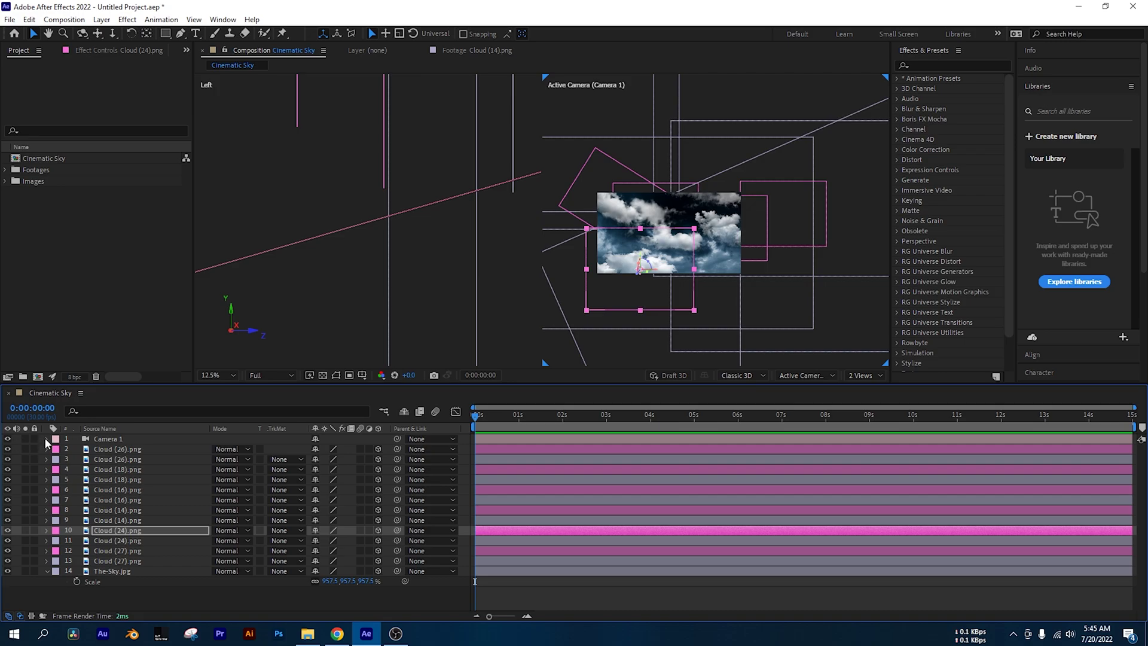
left_click(46, 439)
left_click_drag(359, 458, 293, 475)
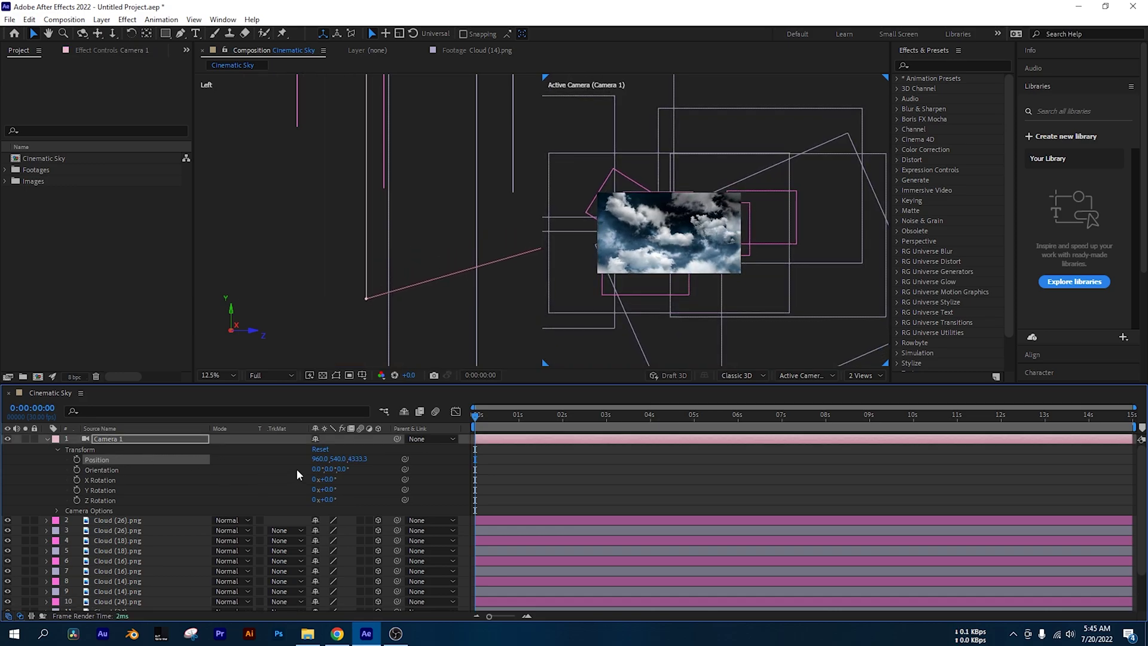
left_click_drag(357, 458, 160, 461)
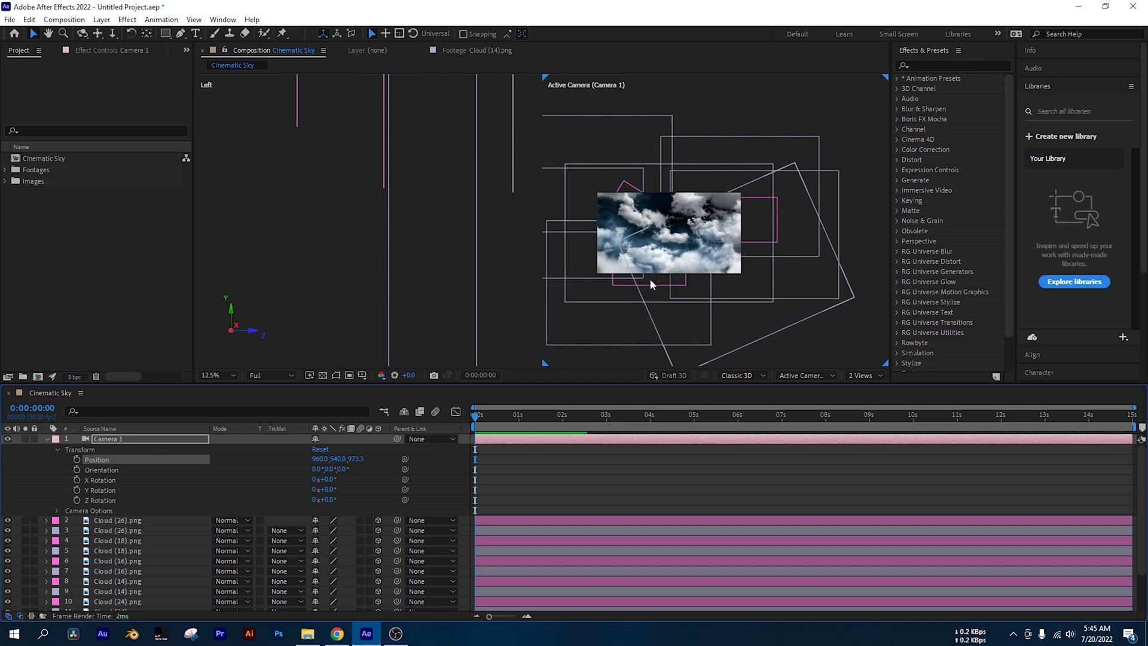
scroll(653, 278, "up", 1)
left_click_drag(659, 269, 778, 241)
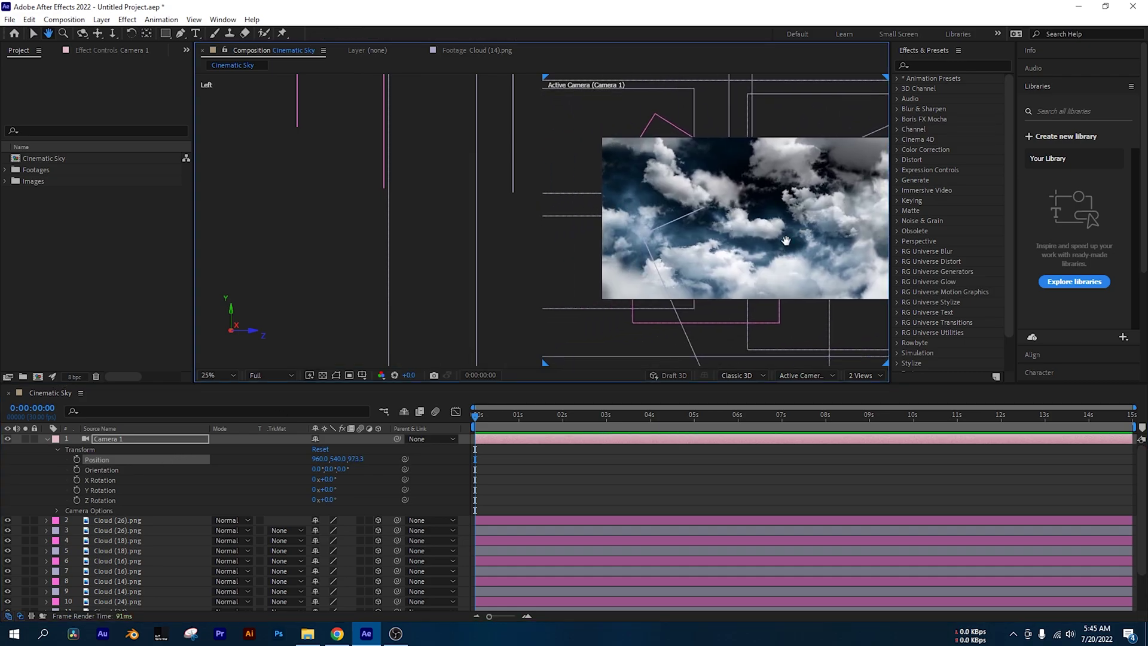
Step: Advance Camera 1 to Z 2423.3, then enlarge and rotate the duplicated Cloud (14) at the frame's upper-left corner
key("v")
left_click_drag(355, 458, 440, 457)
left_click(637, 109)
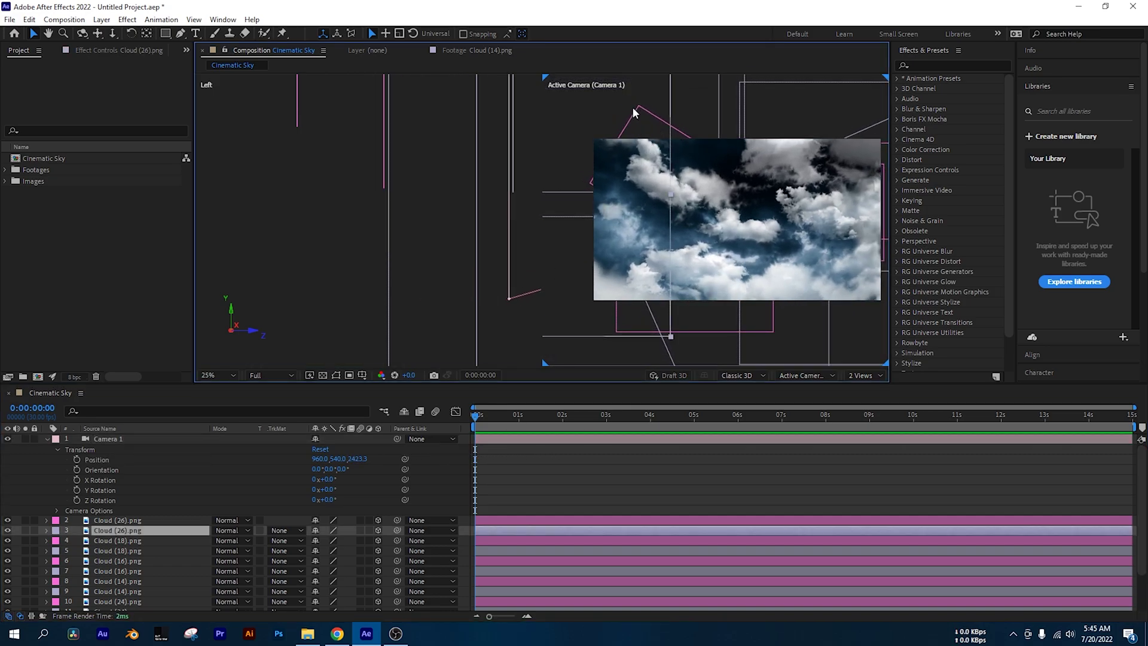
left_click(123, 521)
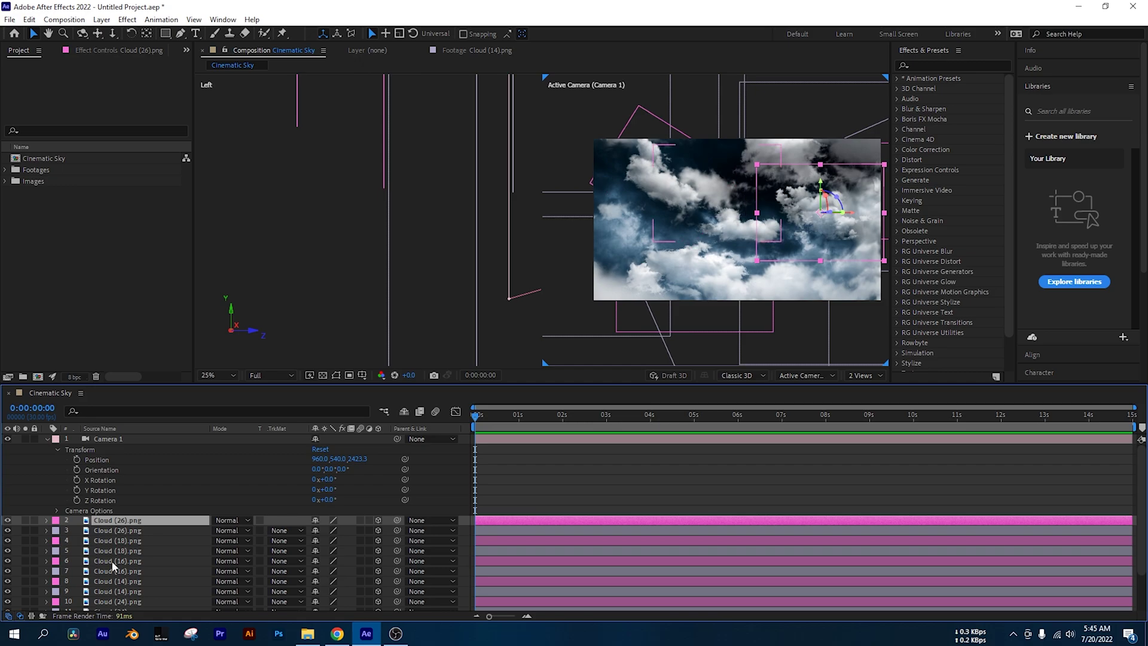
left_click(112, 561)
left_click(120, 541)
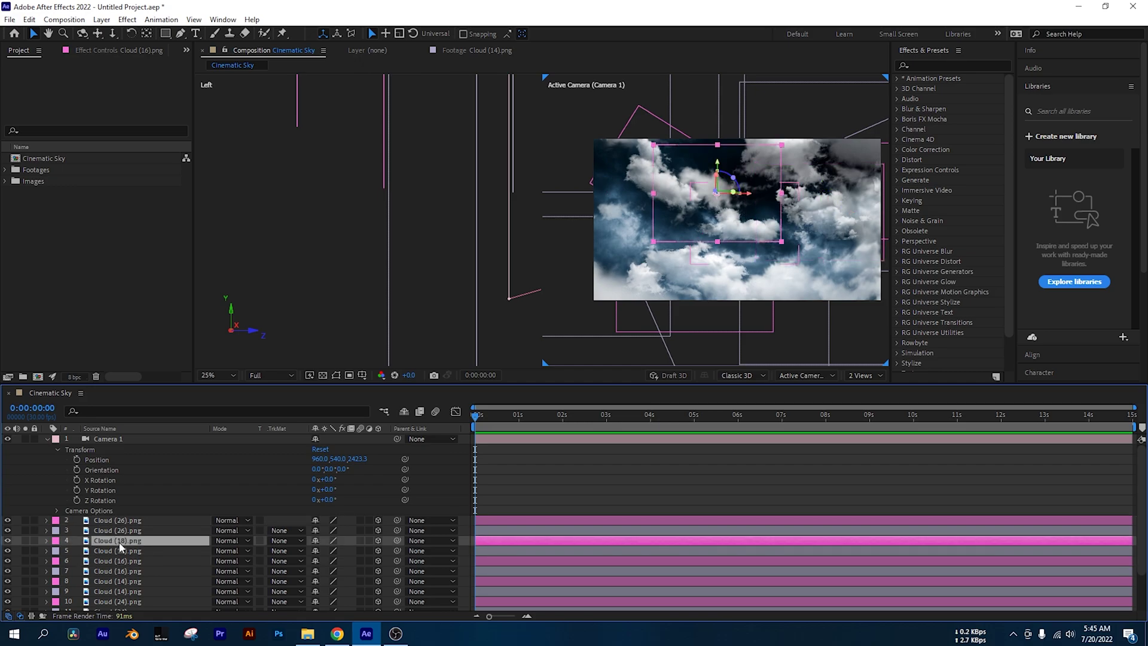
left_click(99, 580)
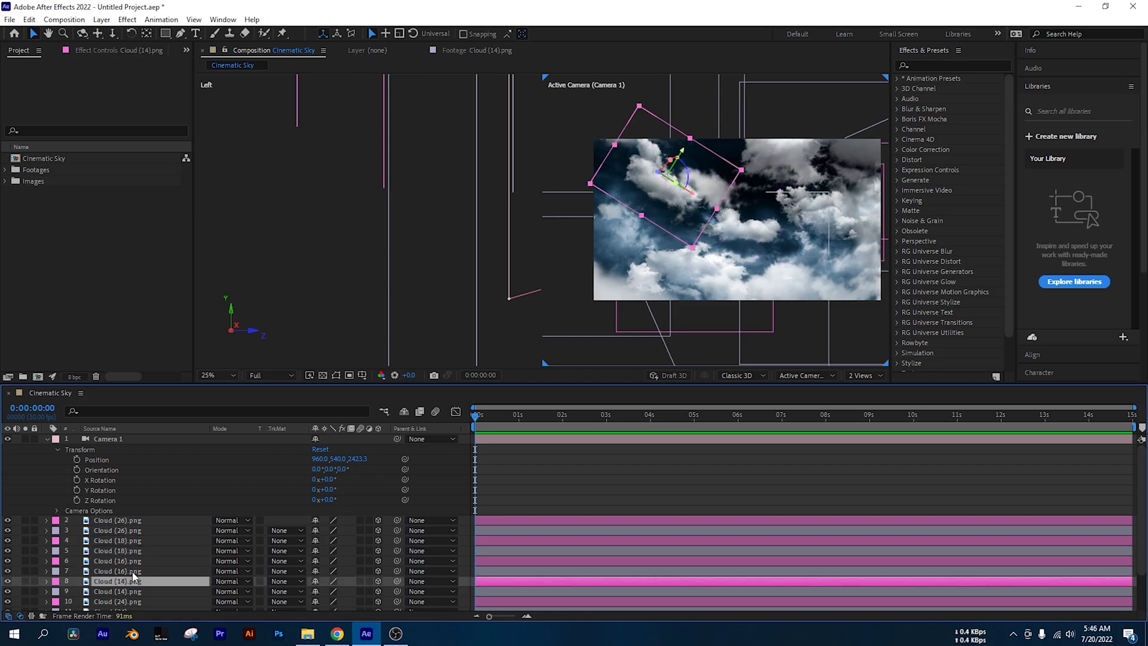
scroll(239, 538, "down", 1)
left_click_drag(665, 197, 606, 173)
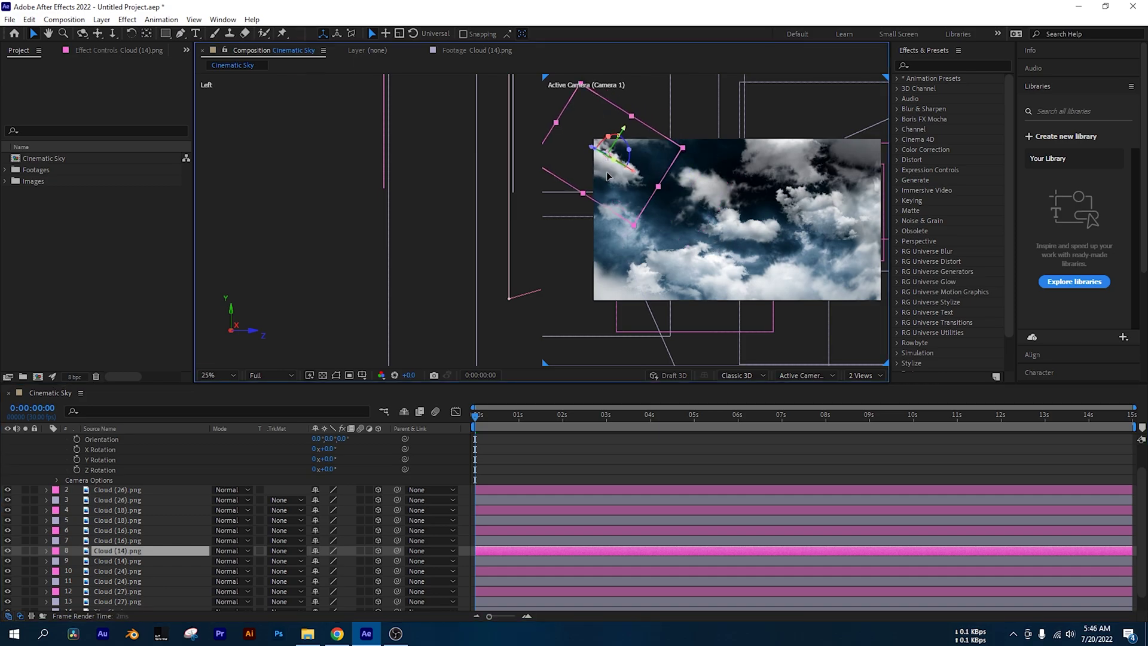
left_click_drag(672, 196, 668, 174)
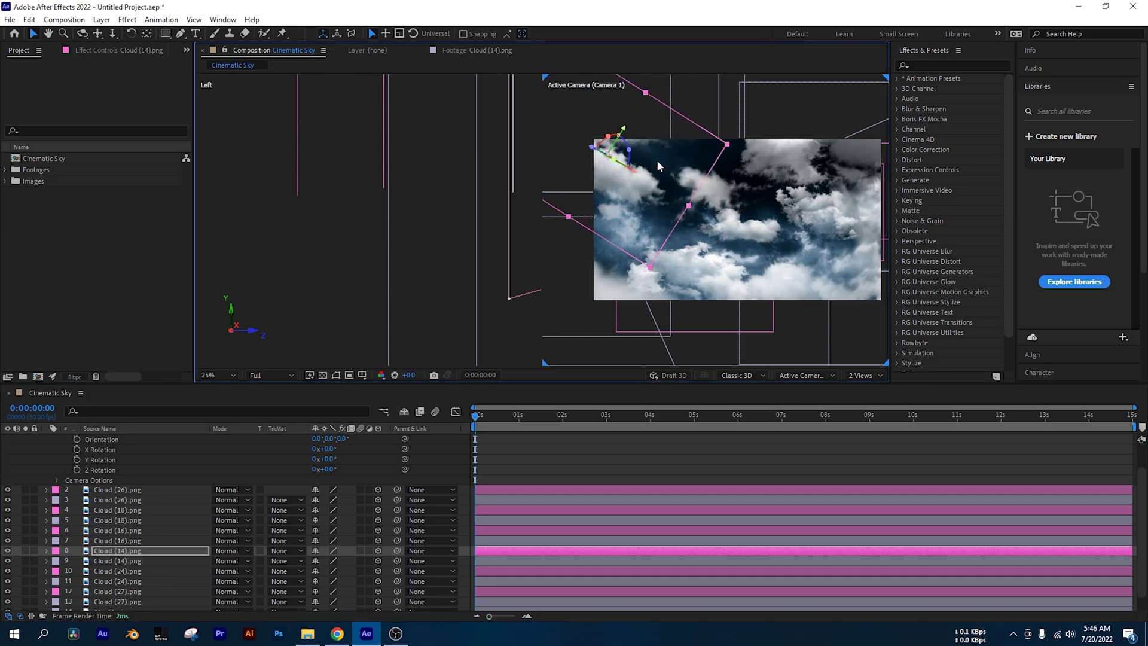
left_click_drag(608, 154, 607, 154)
left_click_drag(680, 173, 674, 225)
Step: Move Camera 1 forward along Z to 3803.3
scroll(380, 456, "up", 2)
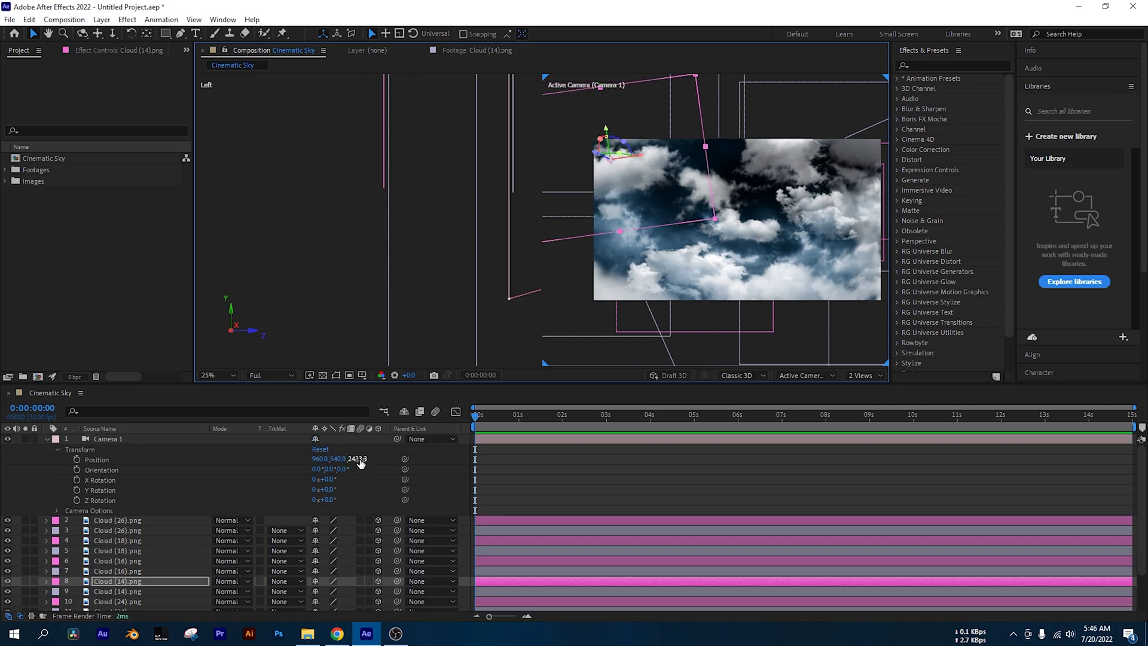
left_click_drag(357, 458, 418, 438)
Step: Push The-Sky layer farther back to about Z 31136 and set its scale to 877.5%
scroll(134, 576, "down", 3)
left_click(122, 595)
key("s")
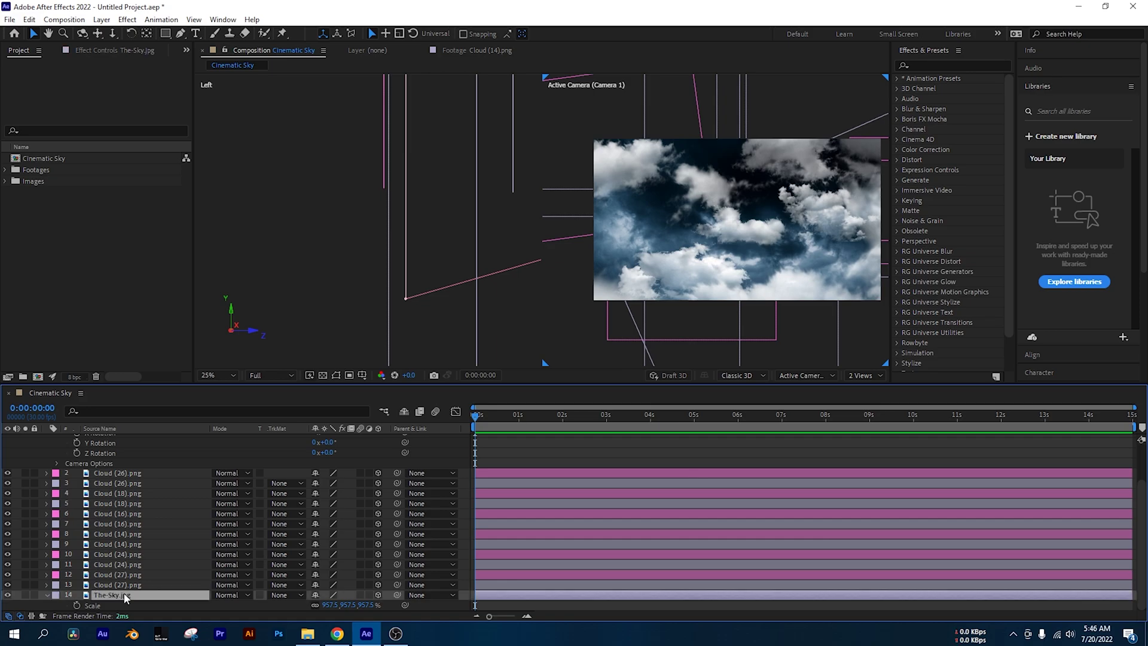
scroll(694, 238, "down", 1)
scroll(429, 234, "down", 3)
left_click(301, 191)
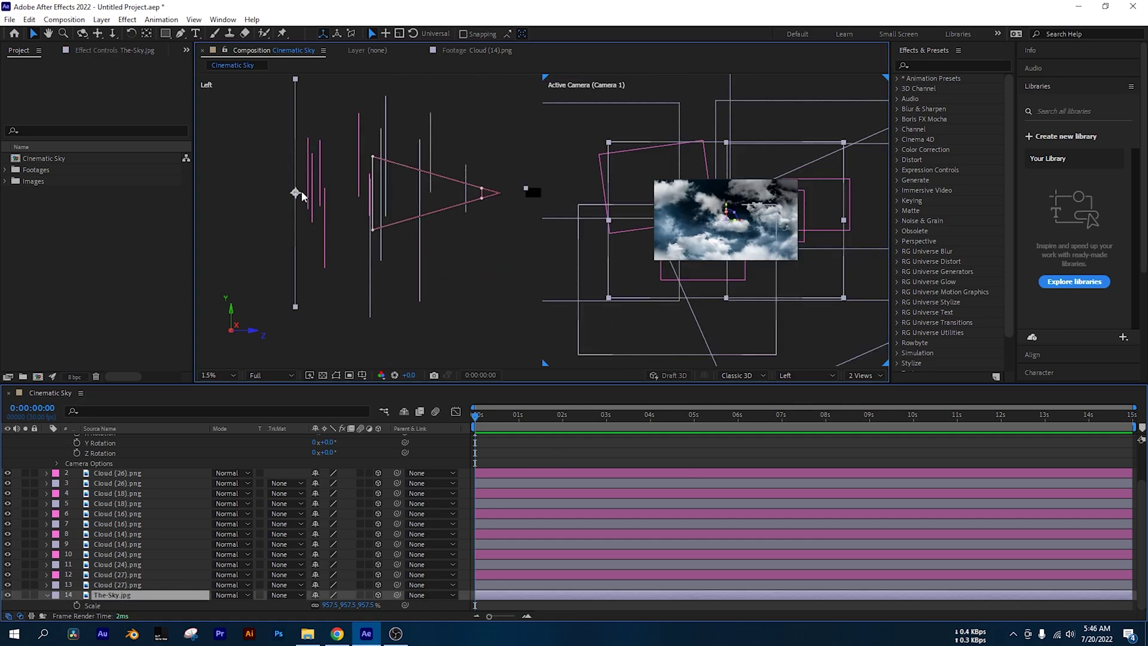
left_click(295, 209)
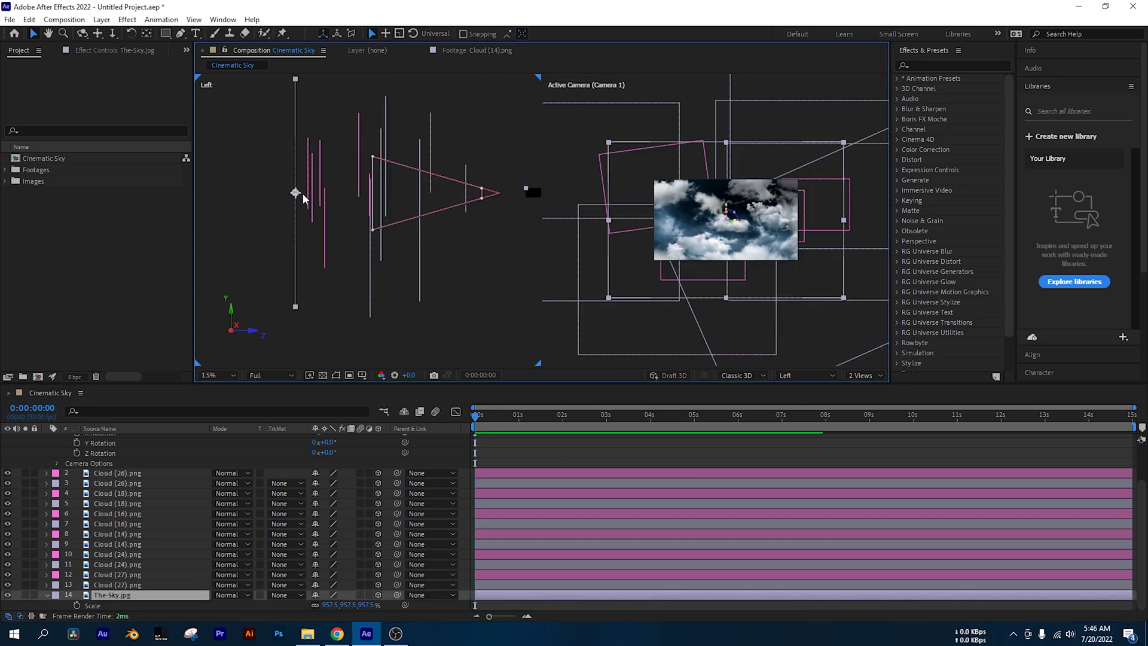
left_click_drag(301, 196, 245, 194)
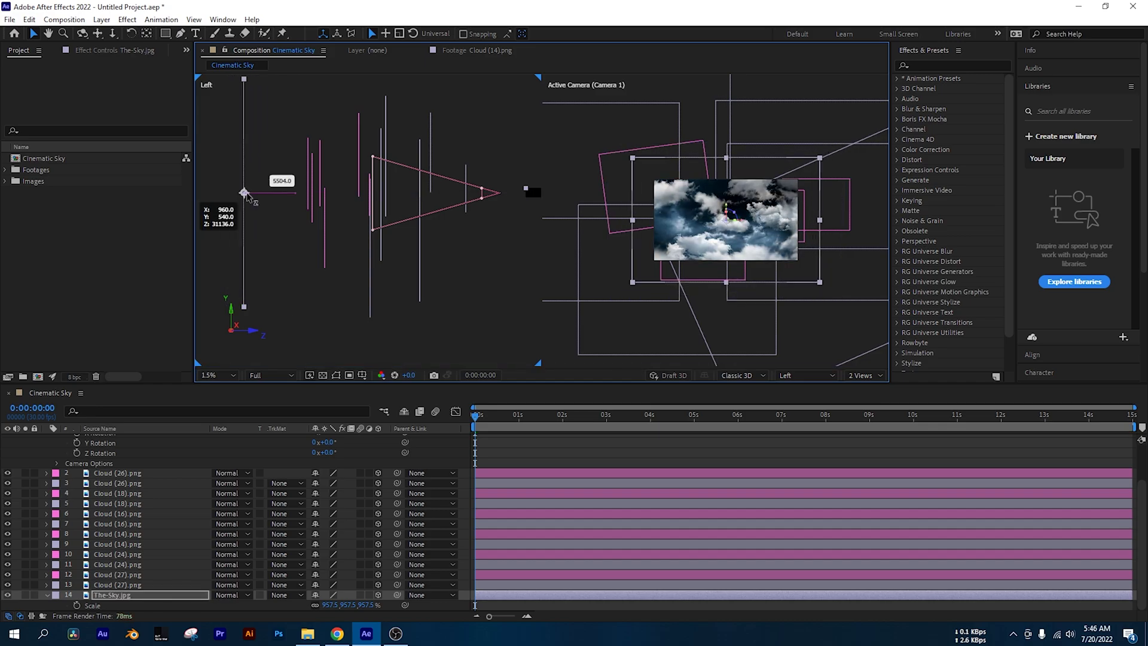
left_click_drag(326, 604, 317, 599)
Step: Advance Camera 1 to Z 12383.3, then move the duplicated Cloud (18) to the frame's right side and shrink it
scroll(352, 482, "up", 3)
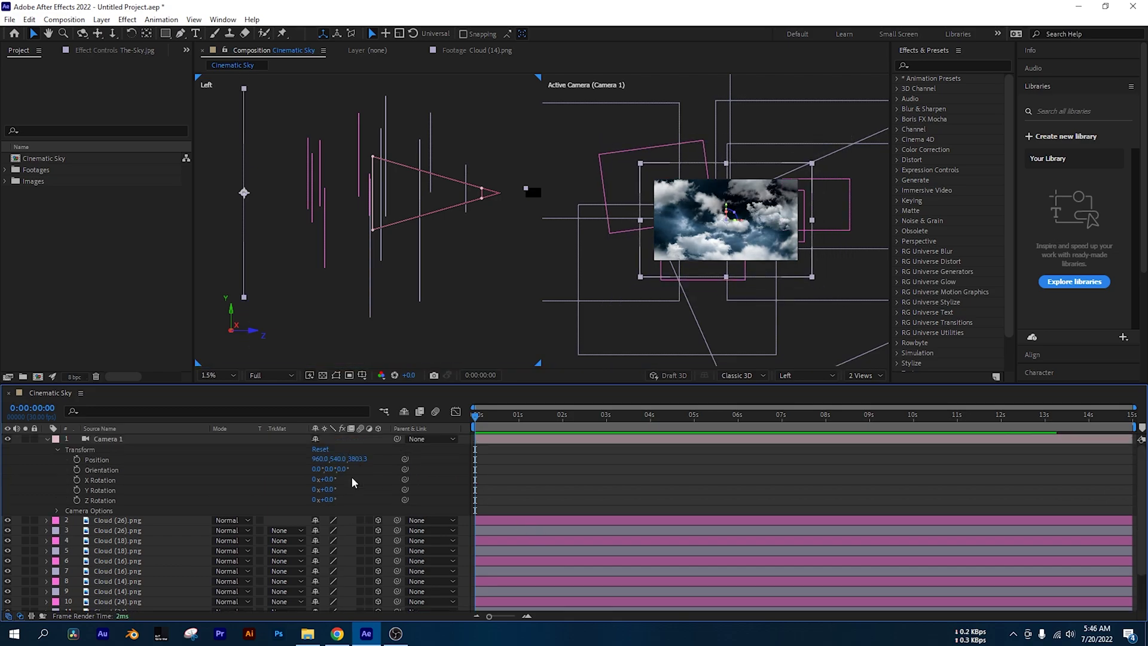
left_click_drag(356, 459, 876, 465)
scroll(757, 204, "up", 1)
left_click(738, 253)
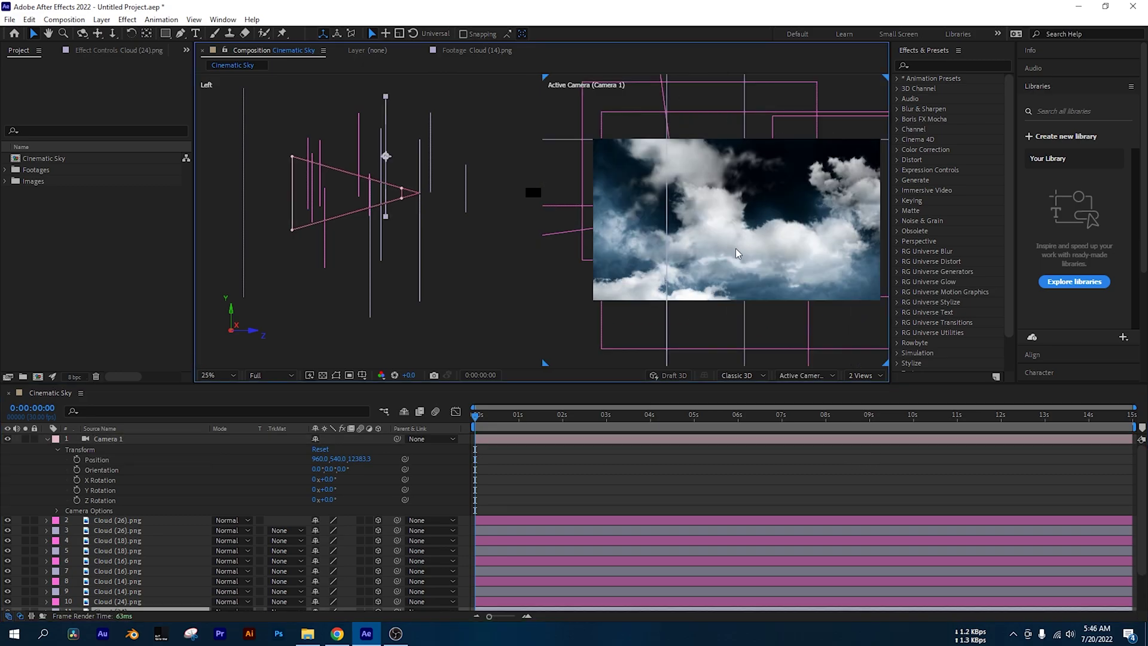
left_click(114, 521)
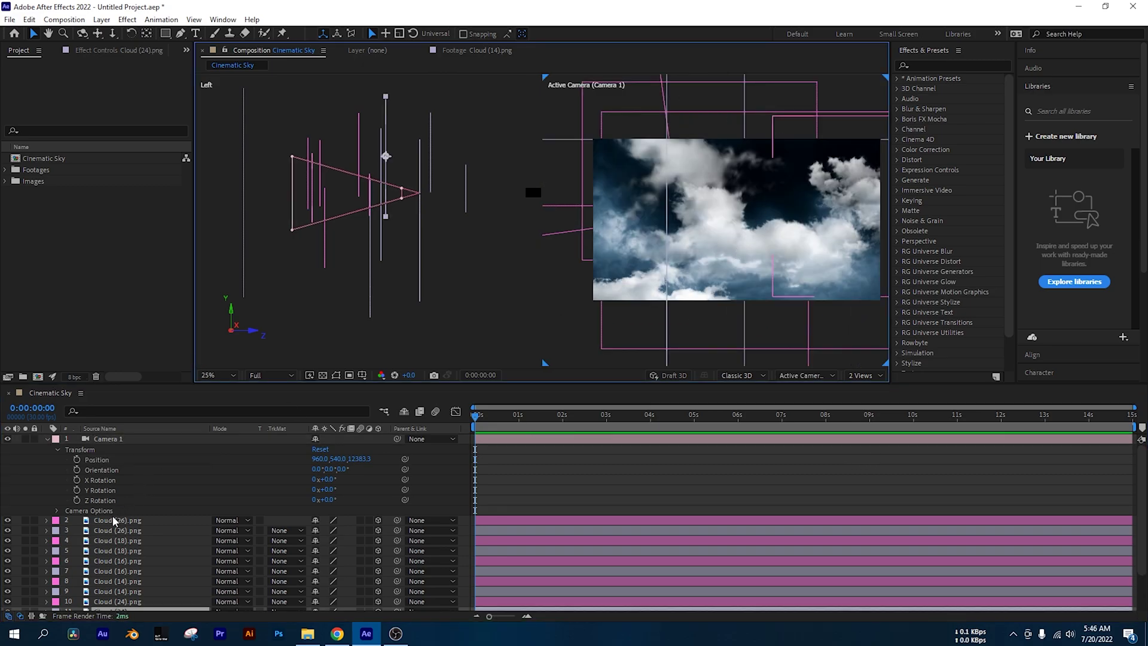
left_click(109, 542)
left_click_drag(756, 287, 855, 283)
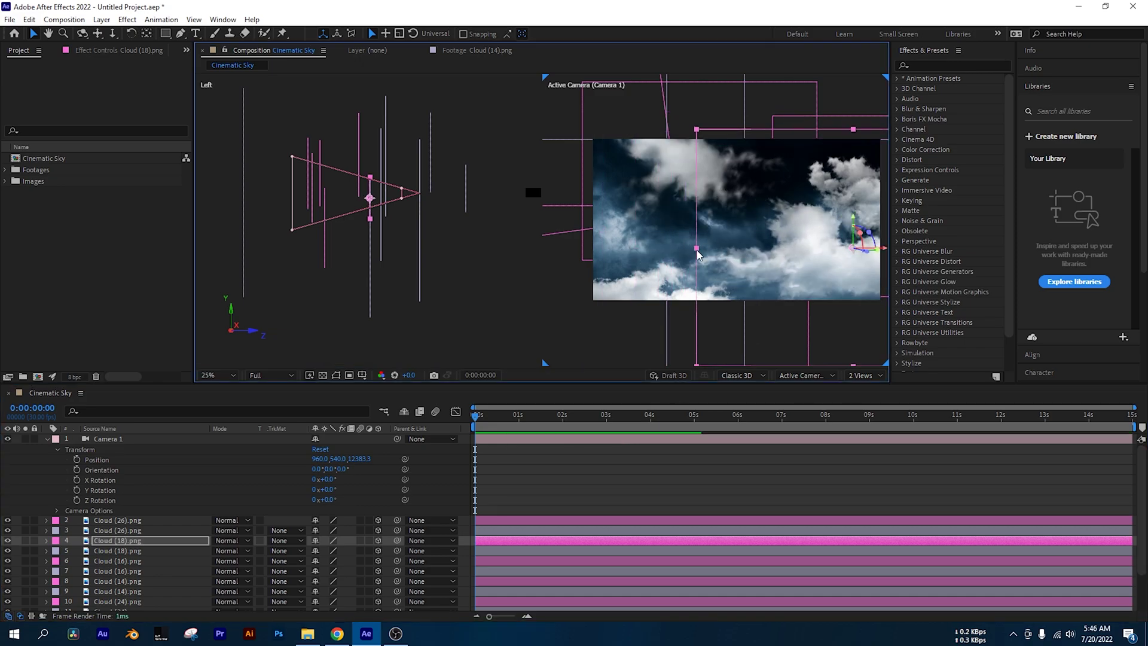
key("F2")
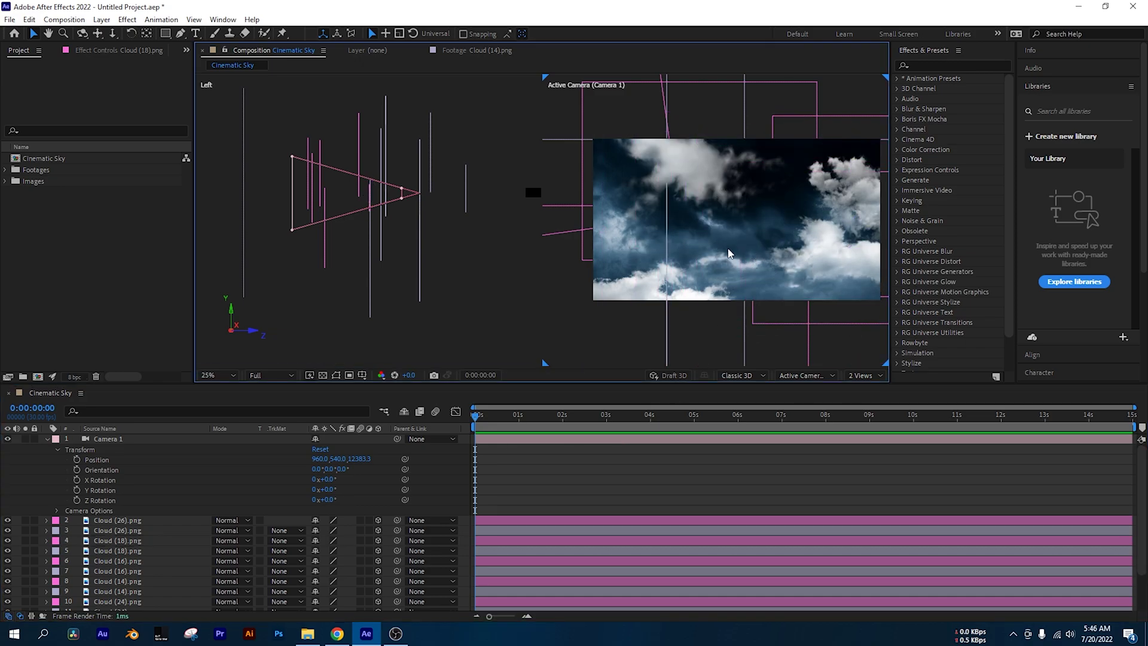
Step: Shift the duplicated Cloud (18) slightly left and down in the camera view
double_click(763, 324)
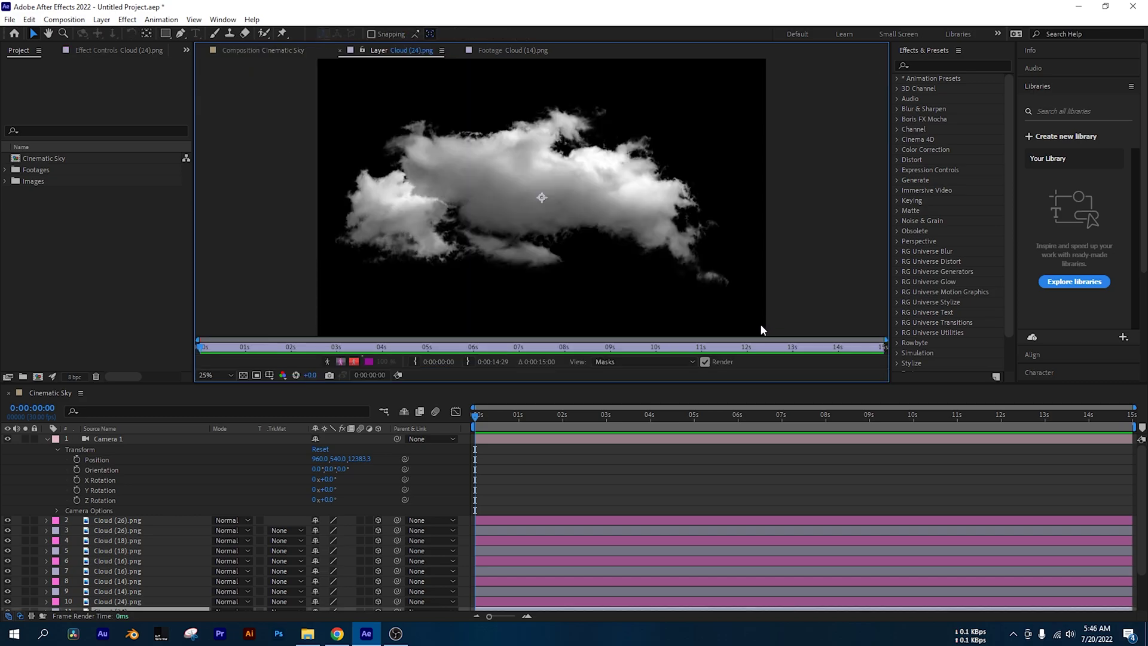
left_click(271, 50)
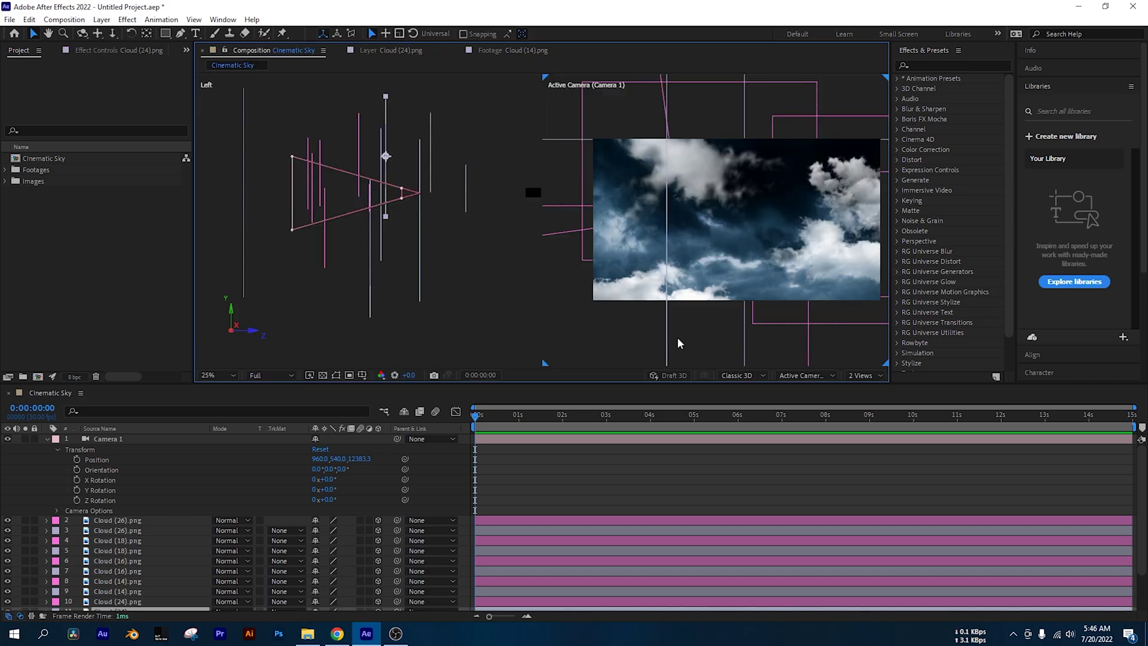
left_click(119, 561)
left_click(118, 571)
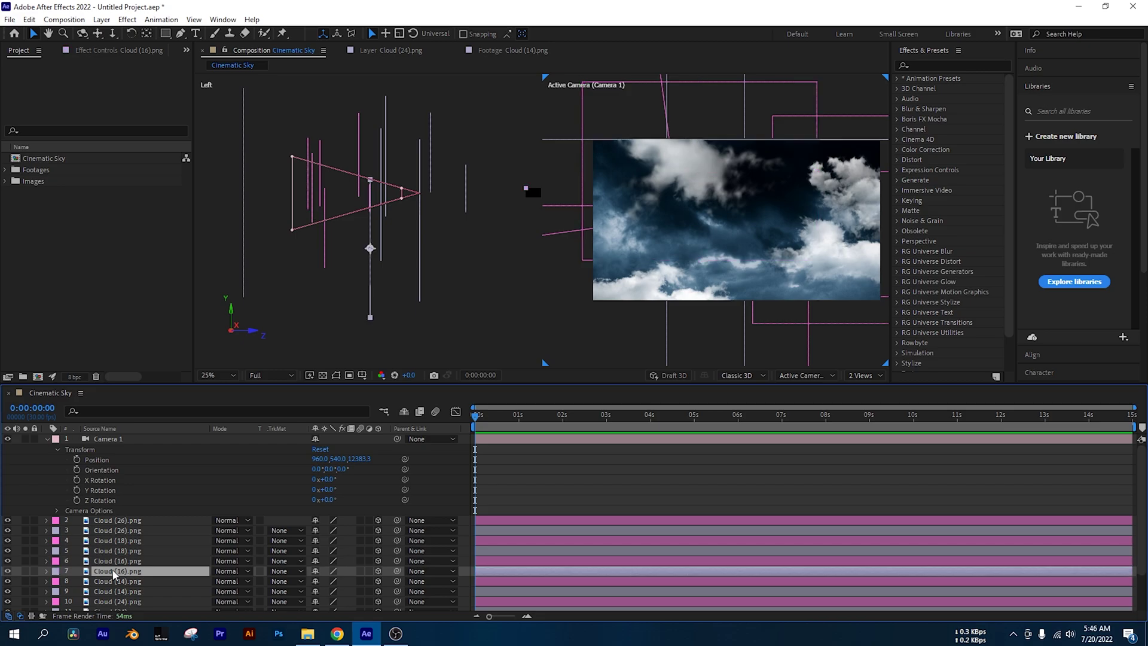
left_click(107, 581)
left_click(113, 541)
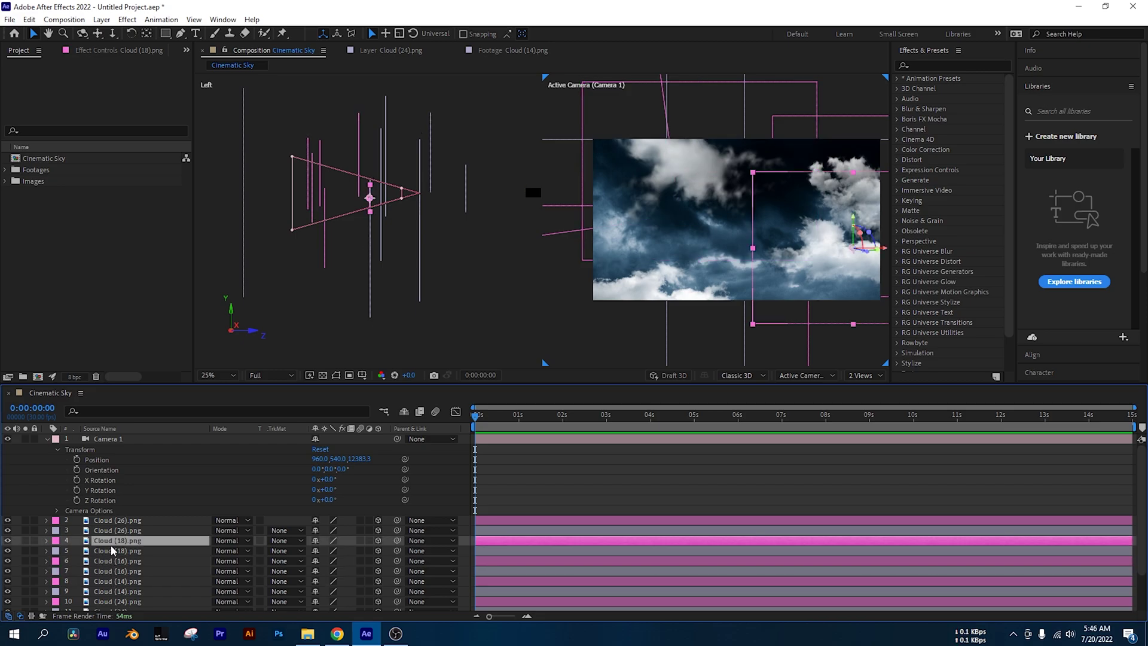
mouse_move(824, 276)
left_mouse_down()
mouse_move(802, 276)
mouse_move(809, 268)
left_mouse_up()
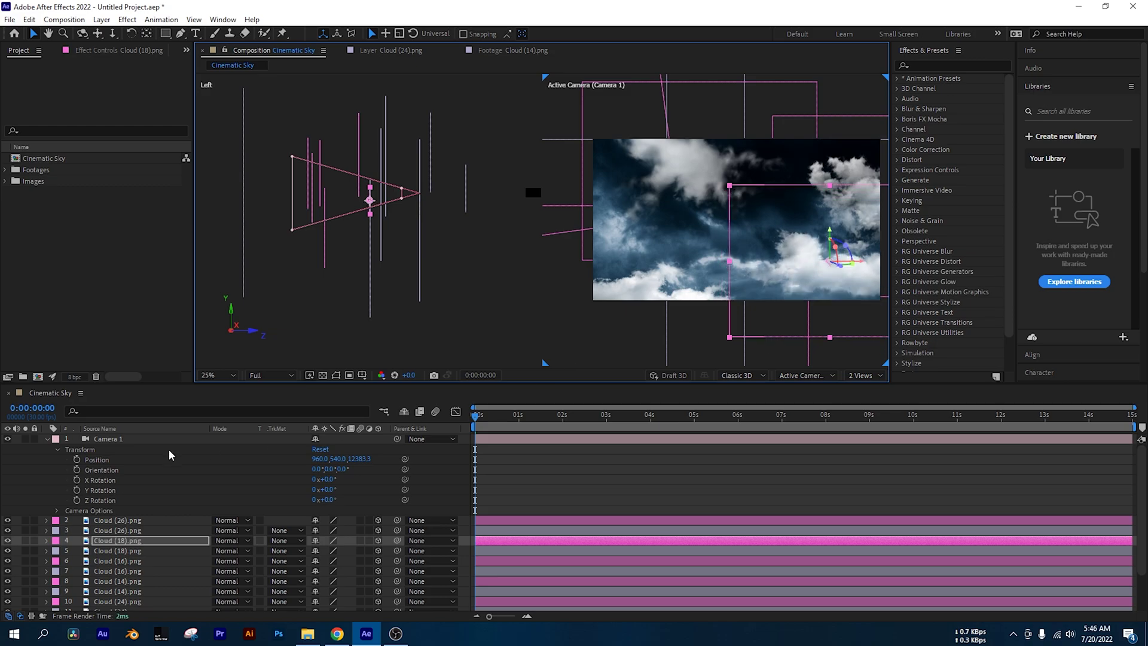
Step: Pull Camera 1 back along Z to in front of all the cloud layers and collapse its properties
left_click_drag(361, 459, 276, 444)
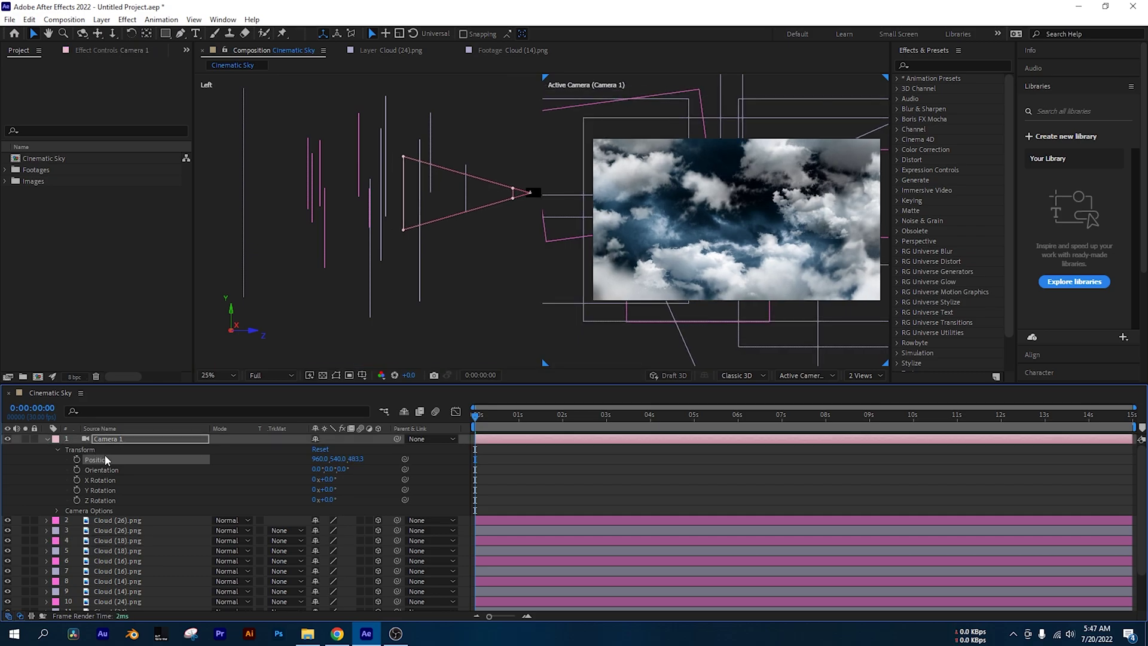
left_click_drag(363, 459, 281, 459)
left_click_drag(677, 290, 666, 289)
left_click(48, 440)
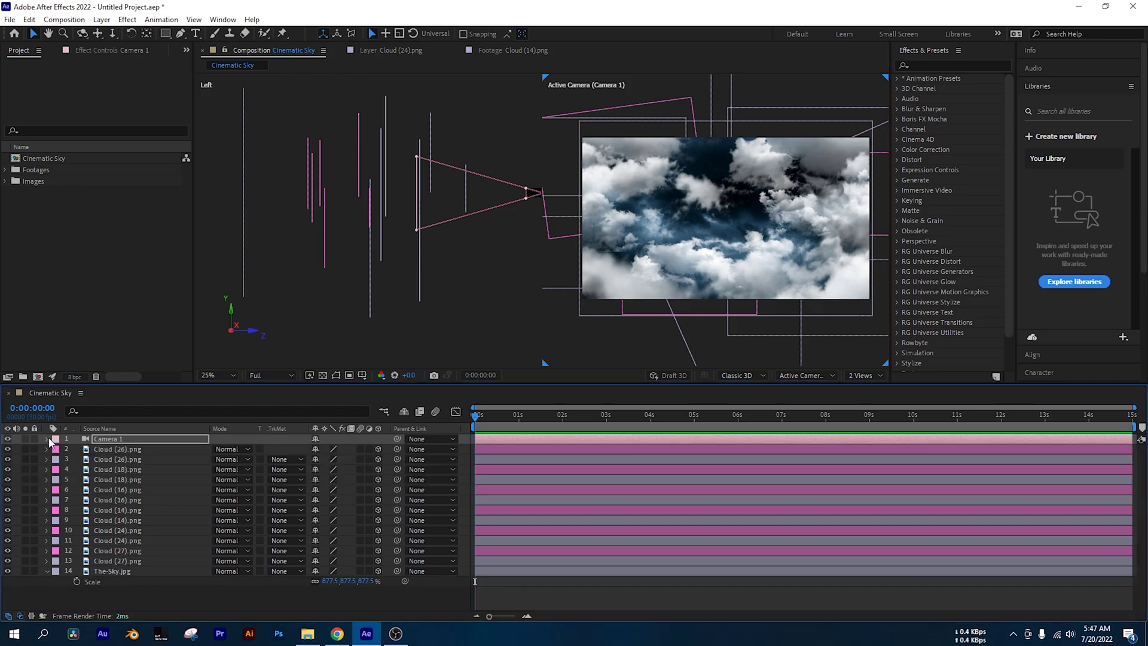
Step: Hide every cloud except the duplicated Cloud (26), keep The-Sky visible, and apply the Exposure effect to that cloud
left_click(137, 449)
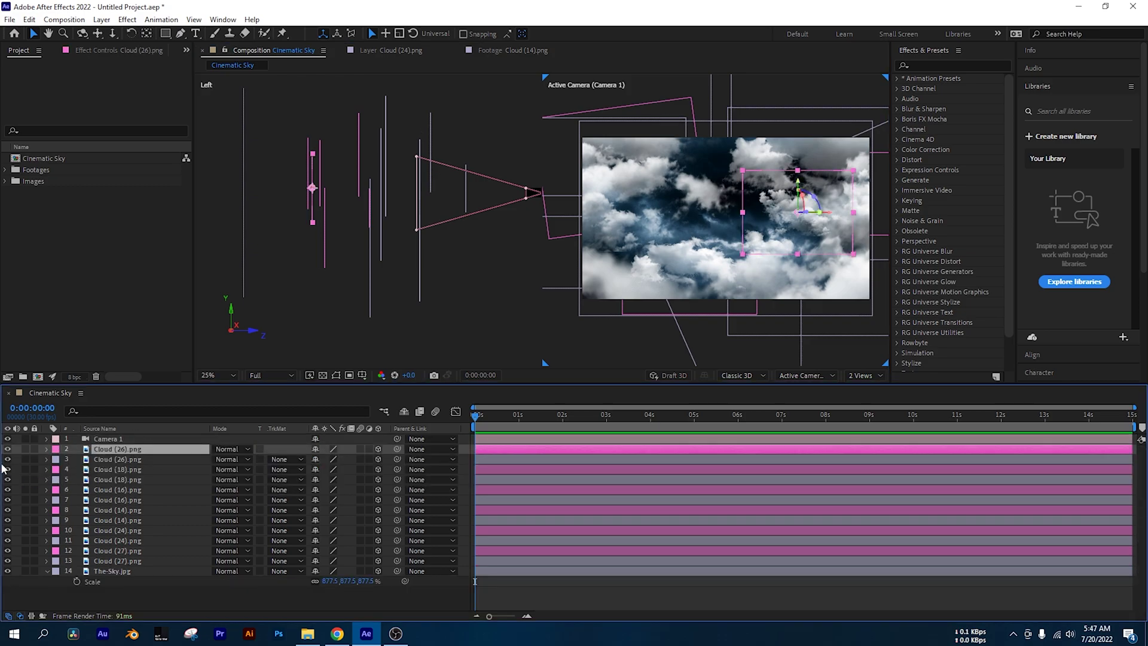
left_click(7, 569)
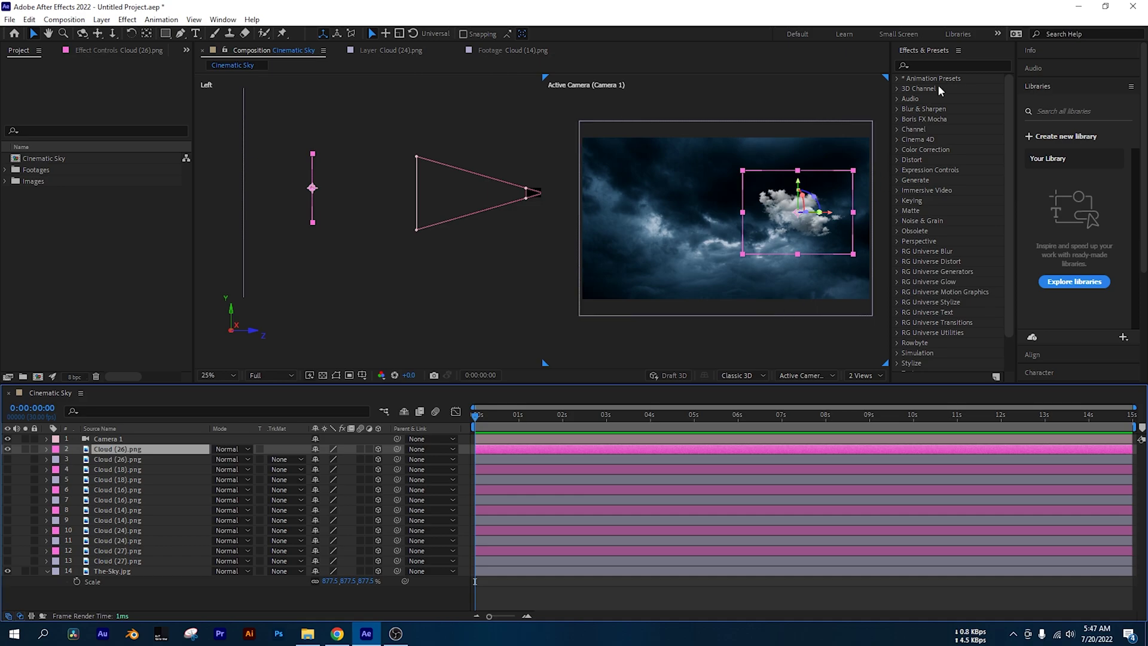
left_click(950, 64)
type("expos")
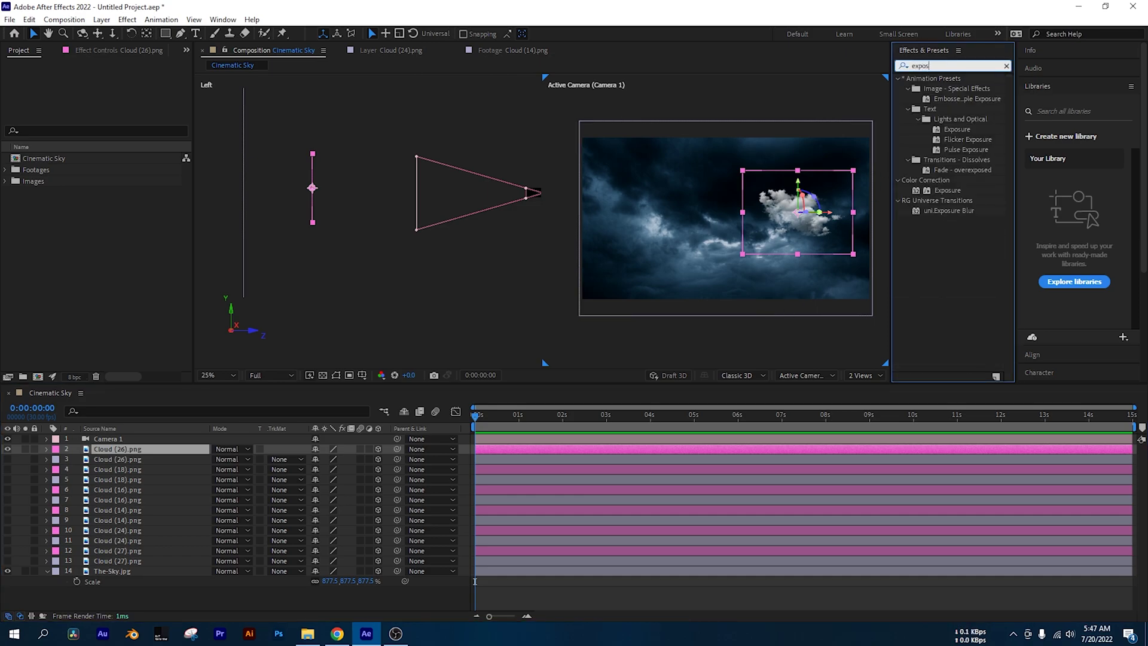
left_click_drag(953, 191, 177, 448)
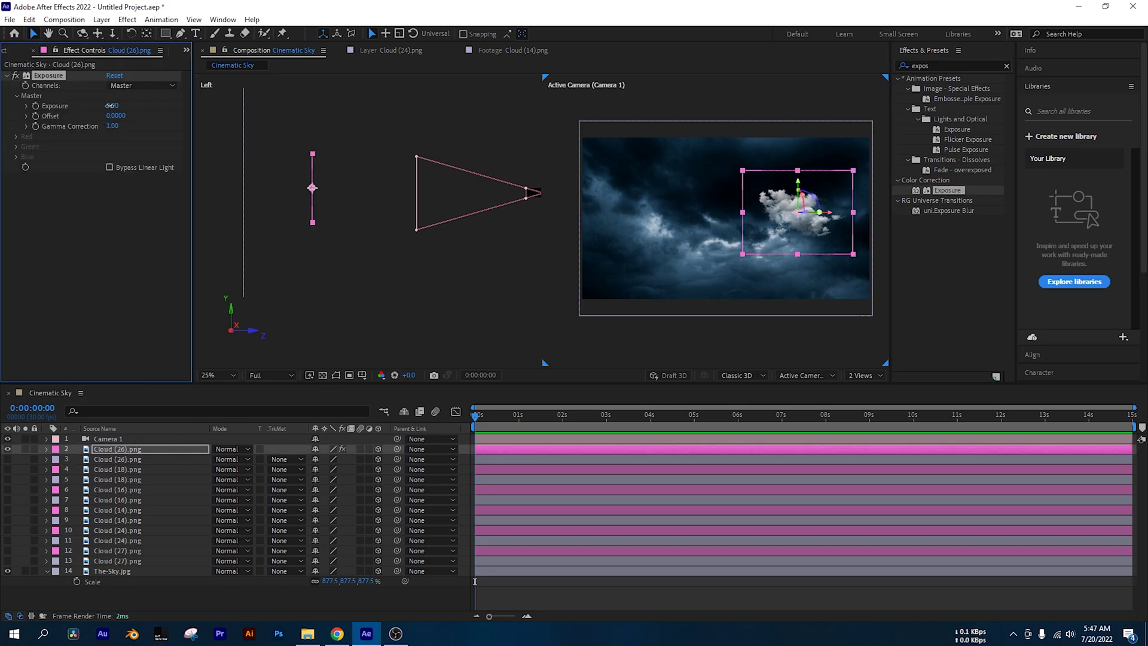
Step: Set the duplicated Cloud (26)'s Exposure to -2.90 and apply the Tint effect to it
left_click_drag(111, 106, 93, 106)
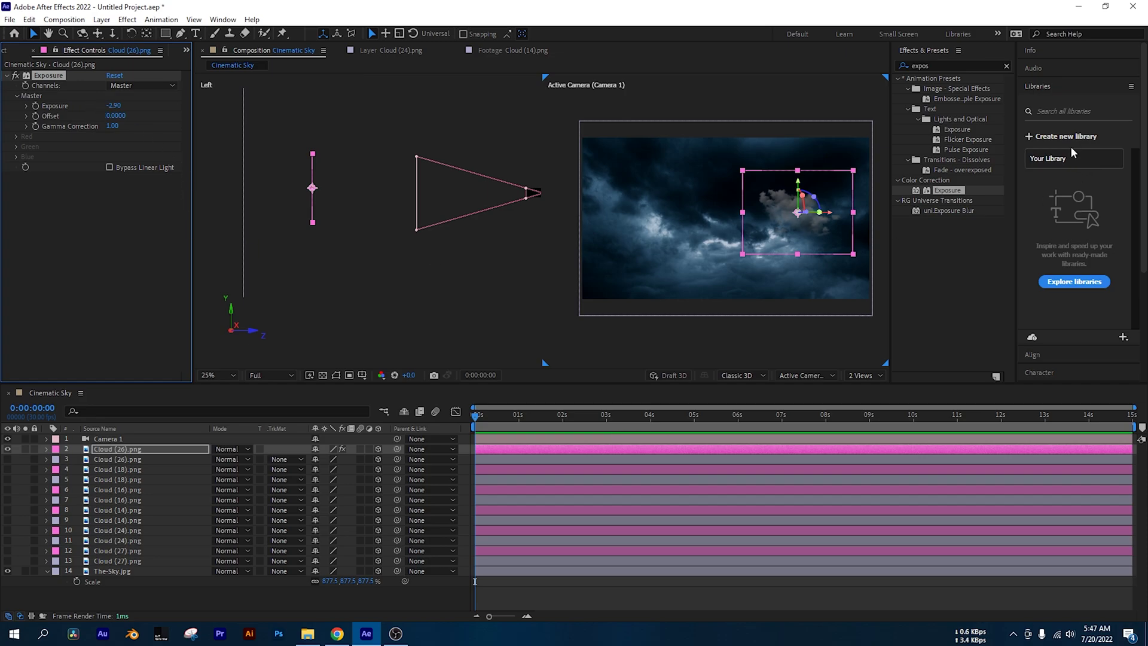
left_click(990, 65)
type("tint")
left_click_drag(946, 122, 14, 157)
Step: Map the Tint effect's white to the blue 40647C sampled from the sky beneath the cloud
left_click(112, 198)
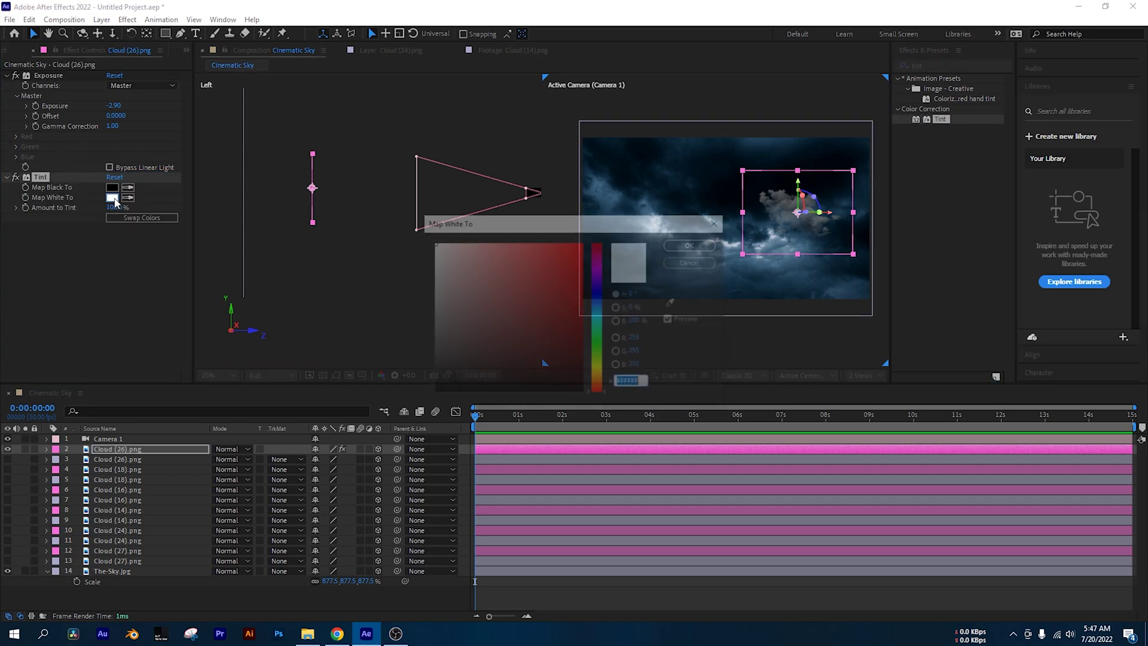
left_click(672, 302)
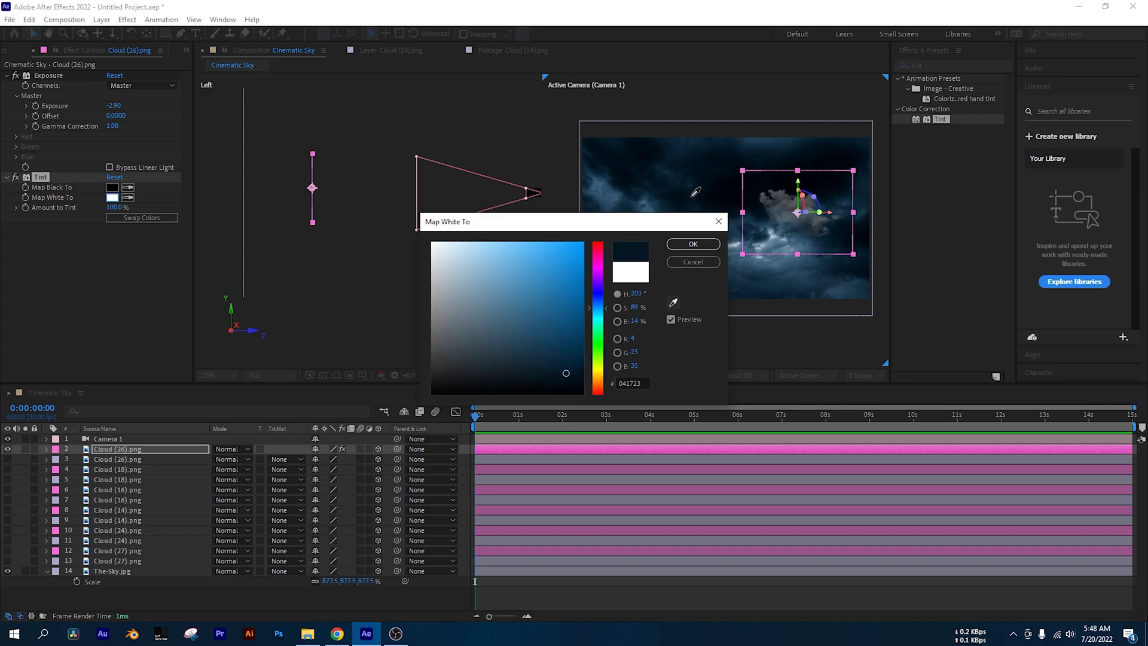
left_click(767, 262)
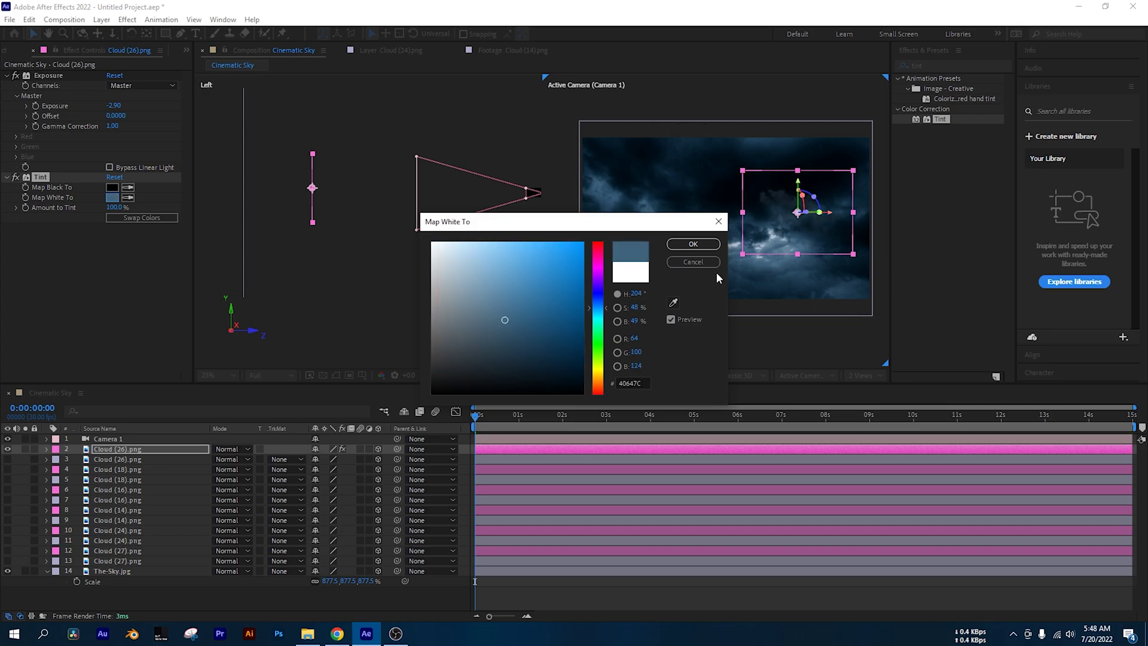
left_click(692, 244)
Step: Map the Tint effect's black to a dark tone sampled from the upper sky and set the cloud's Exposure to -1.30
left_click(114, 187)
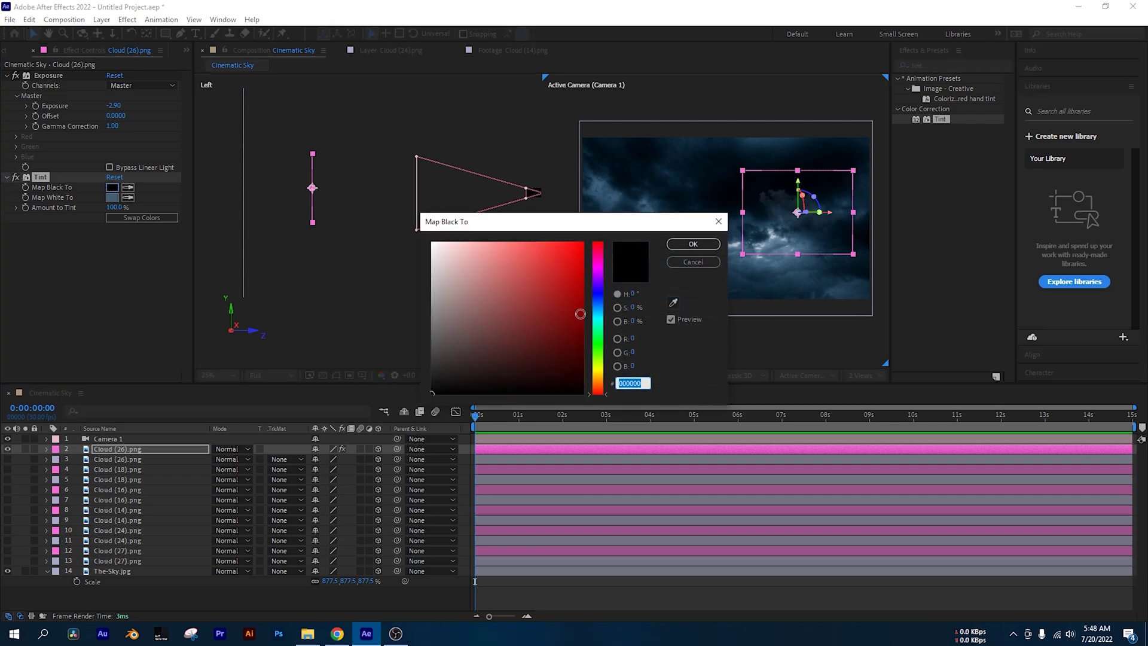
left_click_drag(607, 225, 466, 231)
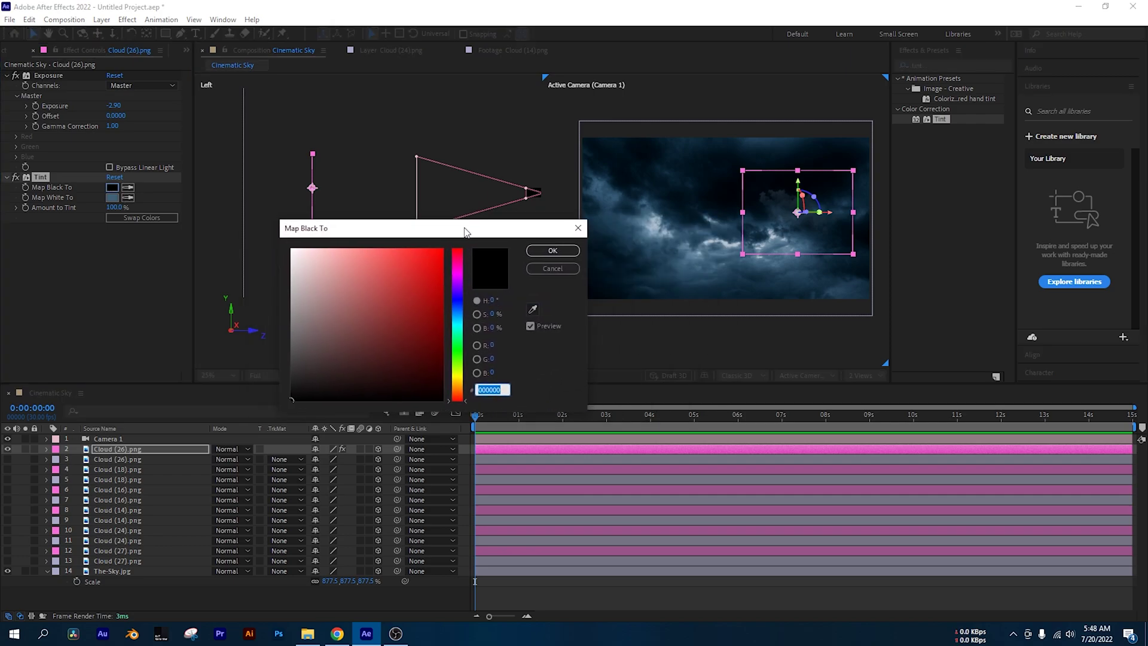
left_click(533, 309)
left_click(657, 146)
left_click(552, 250)
left_click_drag(117, 108, 133, 108)
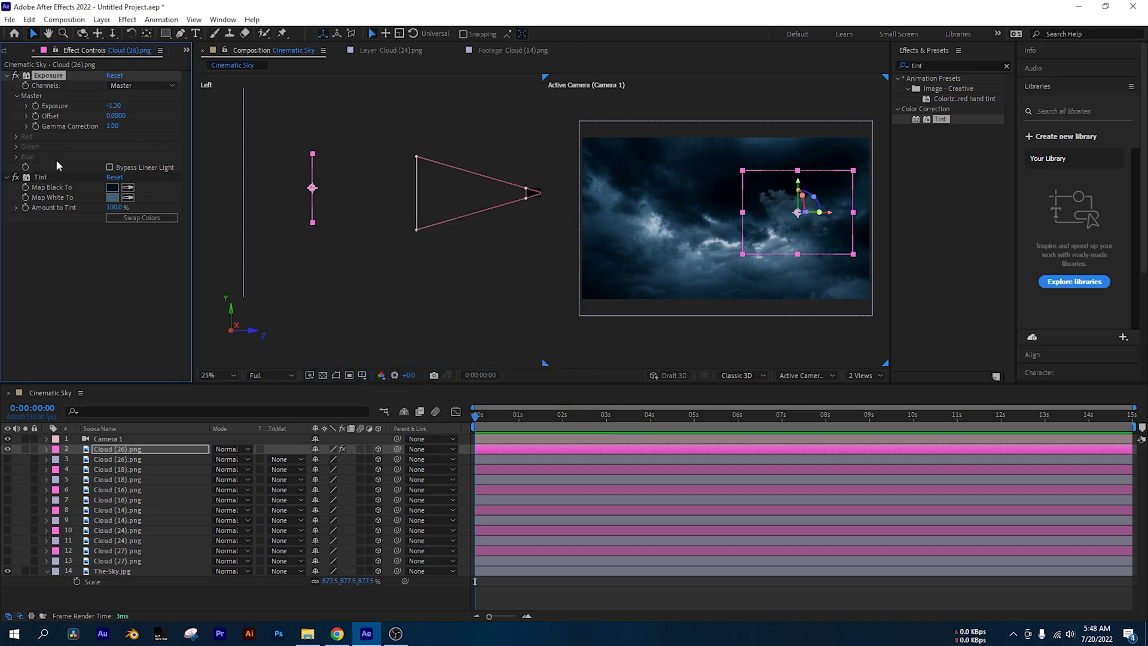
Step: Copy the Exposure and Tint effects to all the other cloud layers and preview the scene with every cloud shown
left_click(6, 177)
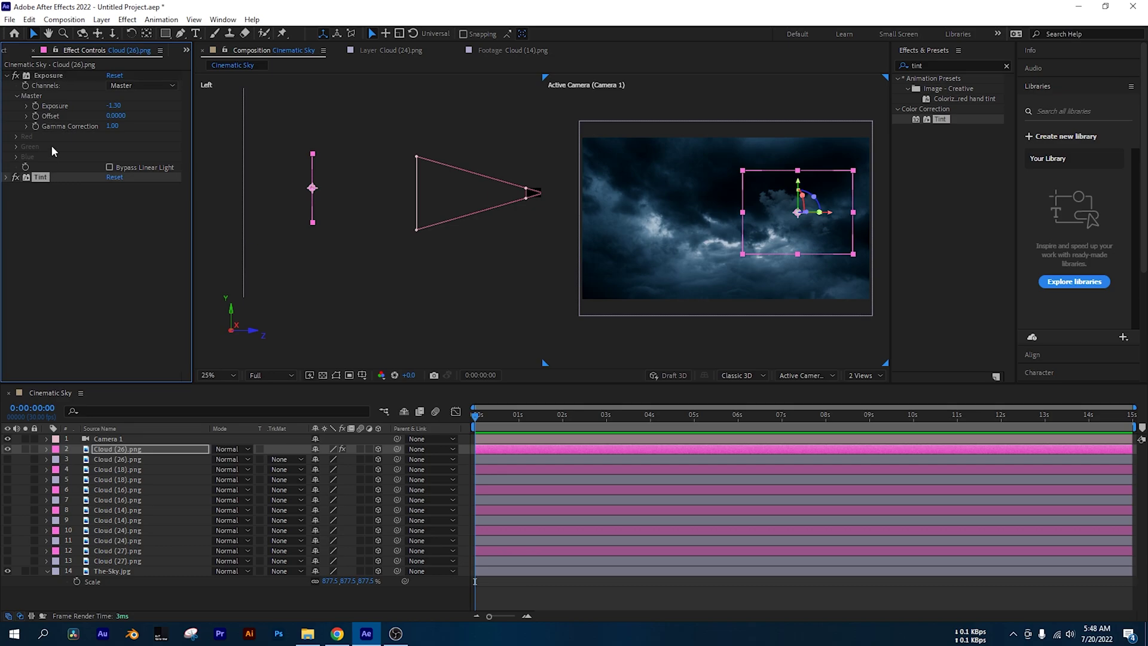
left_click(7, 76)
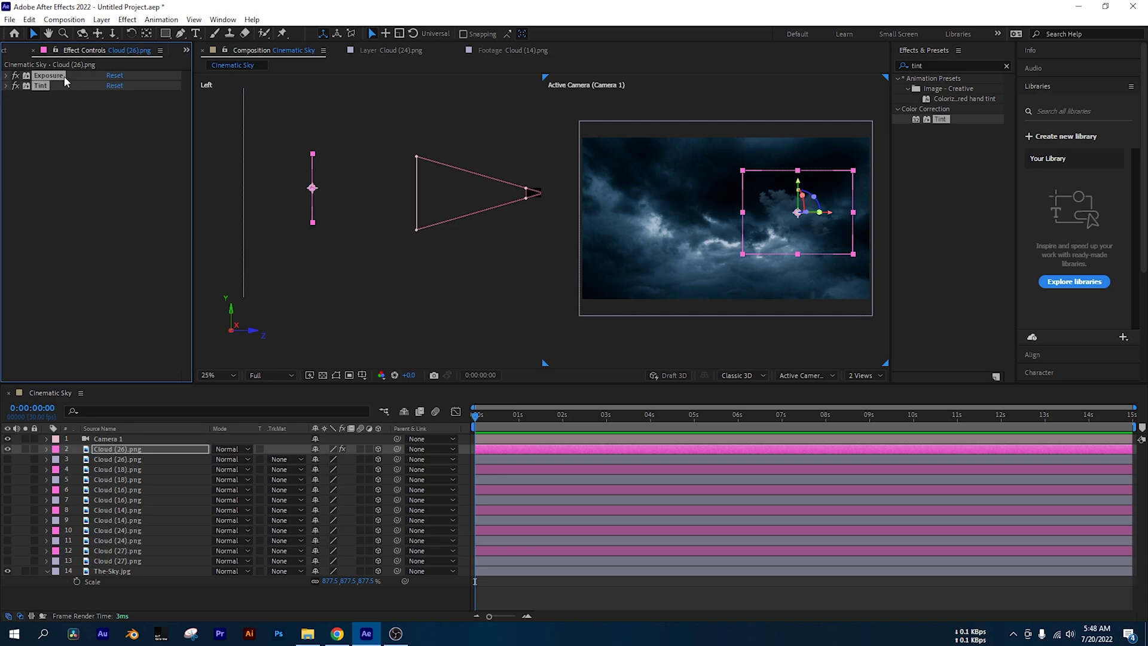
left_click(152, 463)
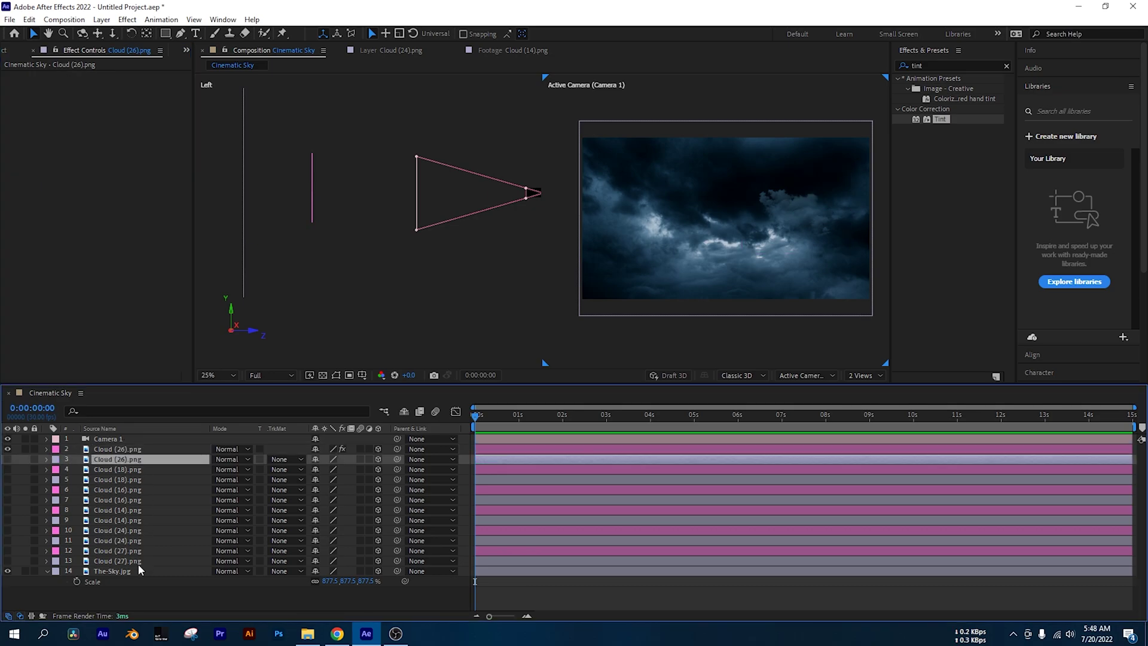
left_click(140, 561, "shift")
key("ctrl+v")
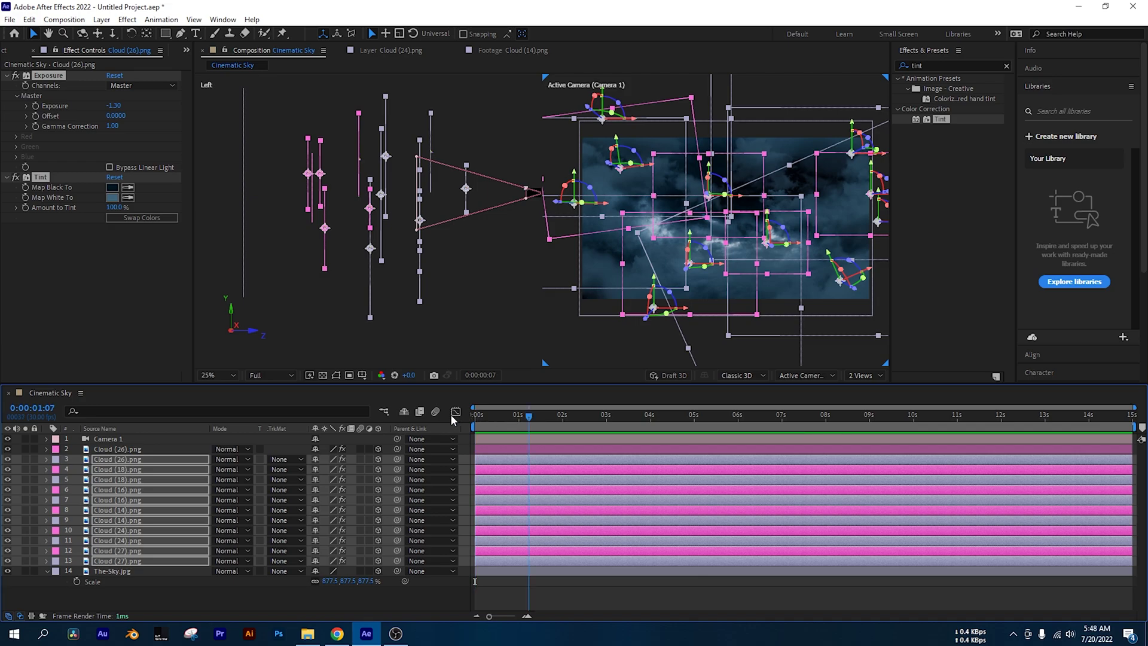
left_click(424, 595)
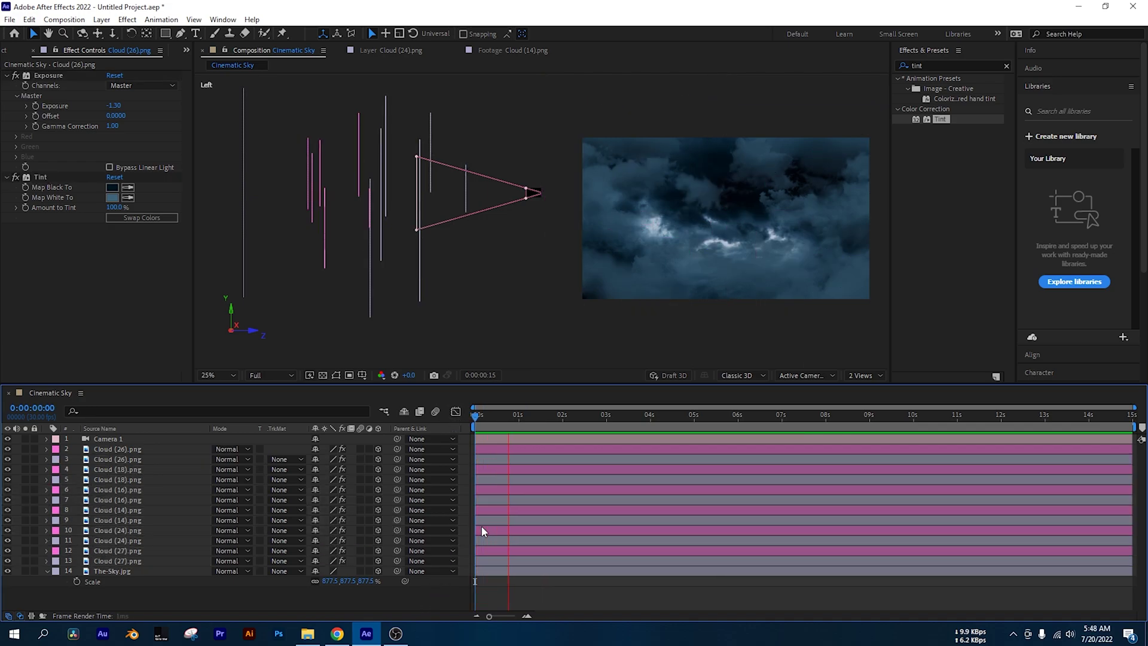
left_click(490, 415)
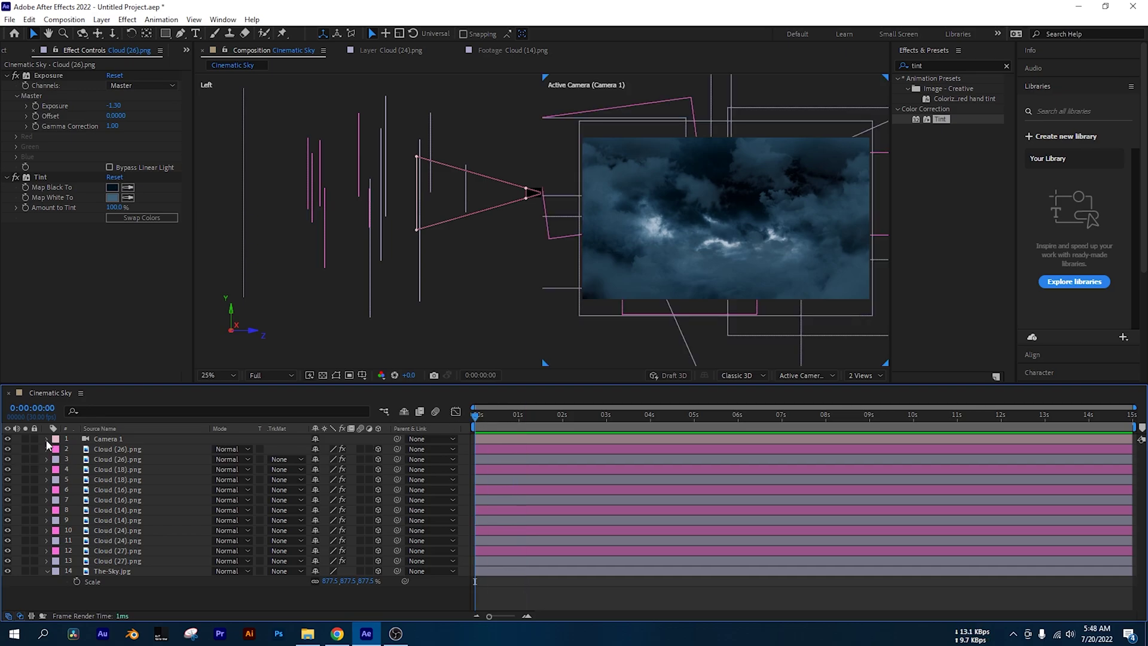
Step: Pull Camera 1 back to Z -3896.7 and scale The-Sky up to 997.5% to fill the frame
left_click(47, 439)
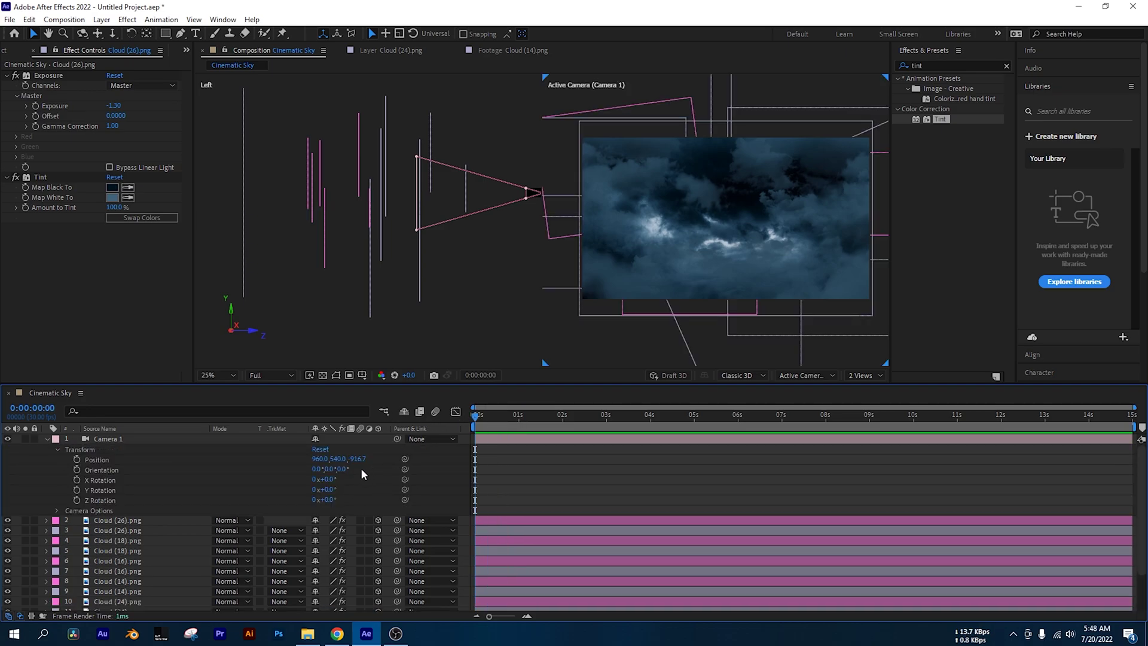
left_click_drag(357, 459, 271, 457)
left_click_drag(221, 458, 171, 458)
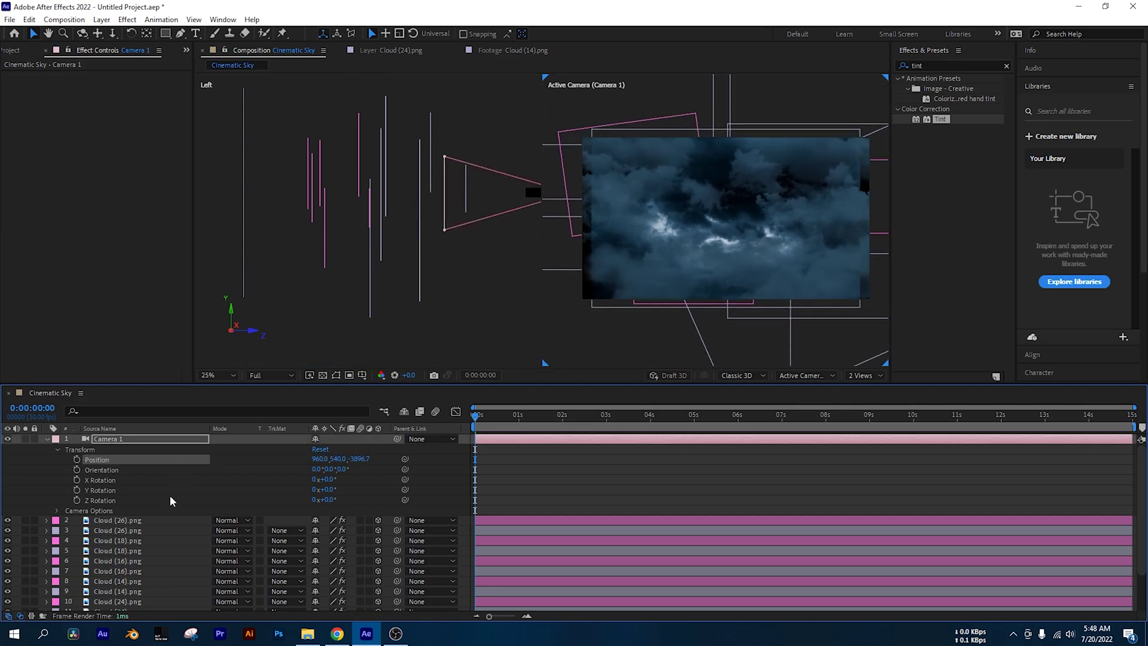
scroll(175, 490, "down", 3)
left_click(144, 595)
left_click_drag(332, 605, 320, 595)
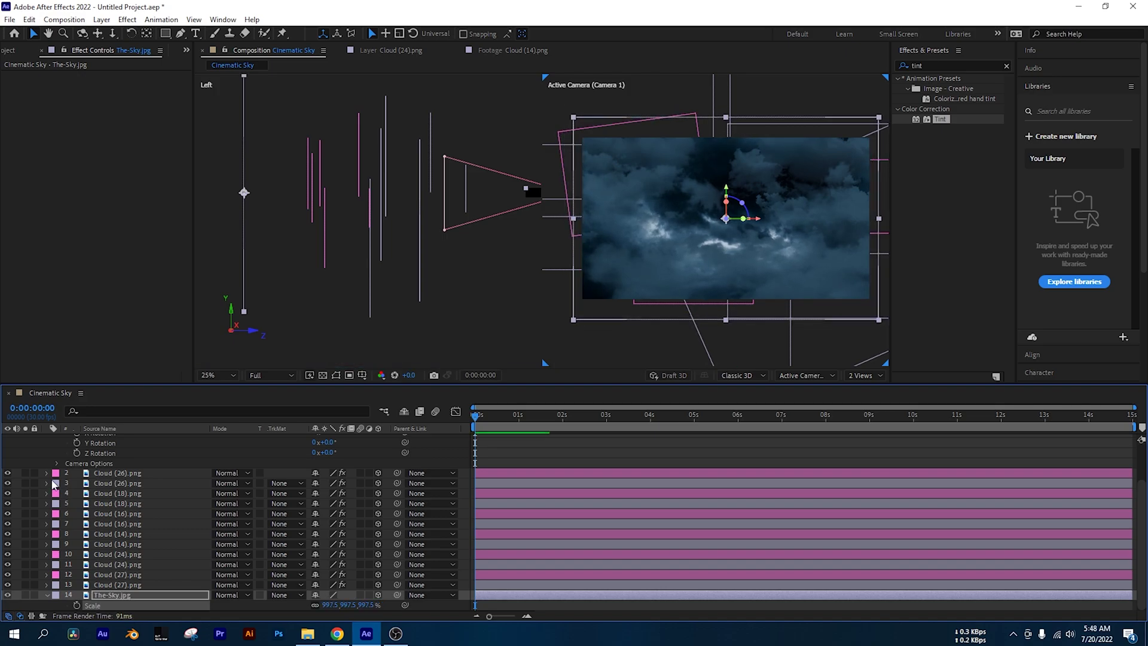
Step: Animate Camera 1's Position from a keyframe at the first frame to Z 10613.3 at 0:00:14:29
scroll(251, 475, "up", 2)
left_click(109, 460)
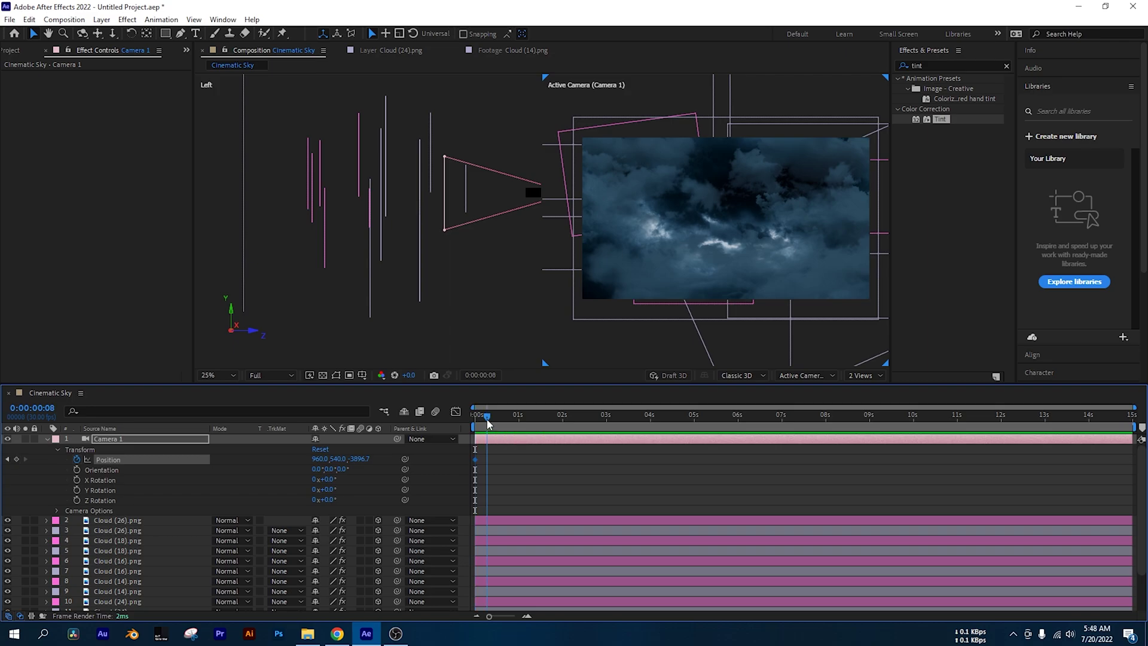
left_click_drag(495, 416, 1134, 423)
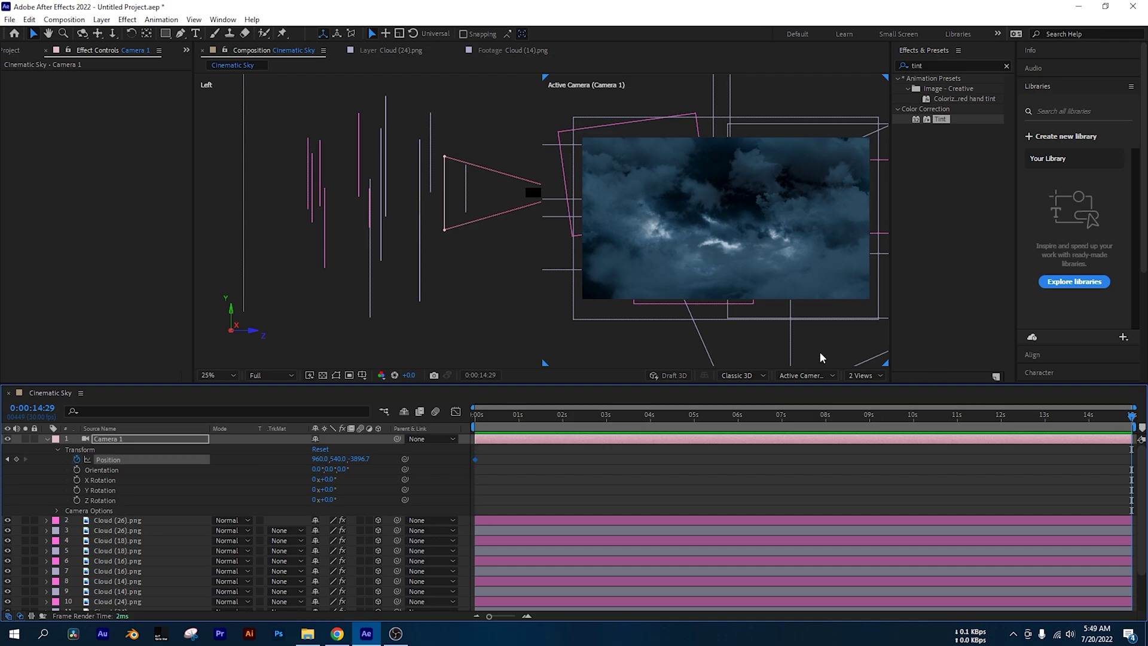
left_click_drag(361, 458, 1064, 458)
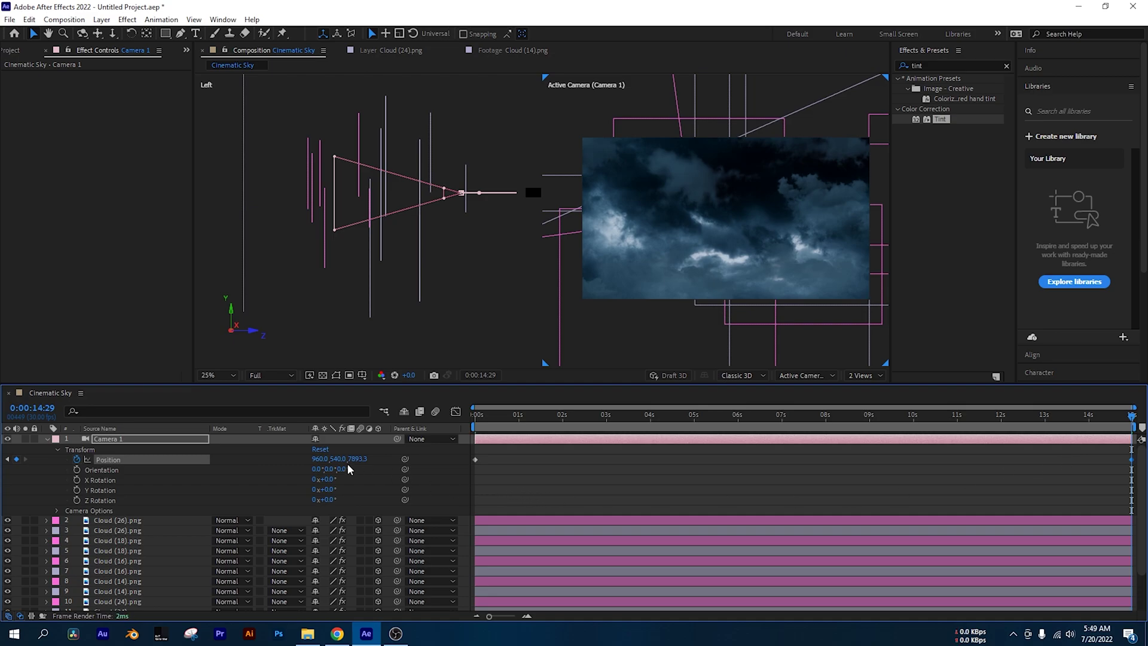
left_click_drag(358, 458, 513, 458)
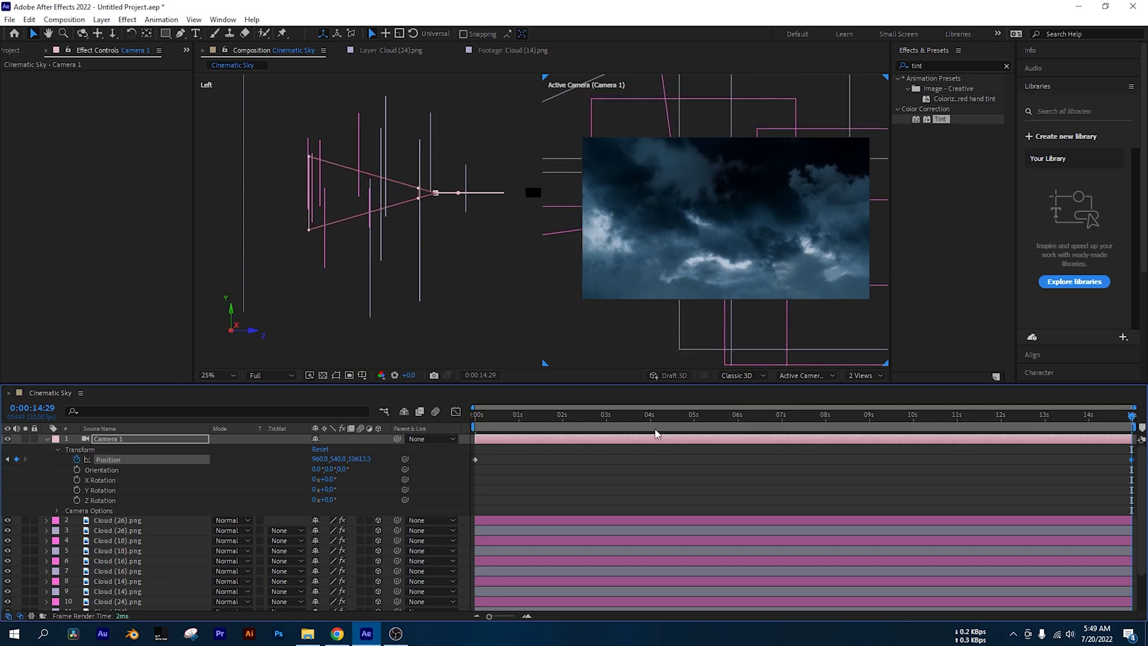
Step: Preview the camera move through the clouds from the first frame
key("Home")
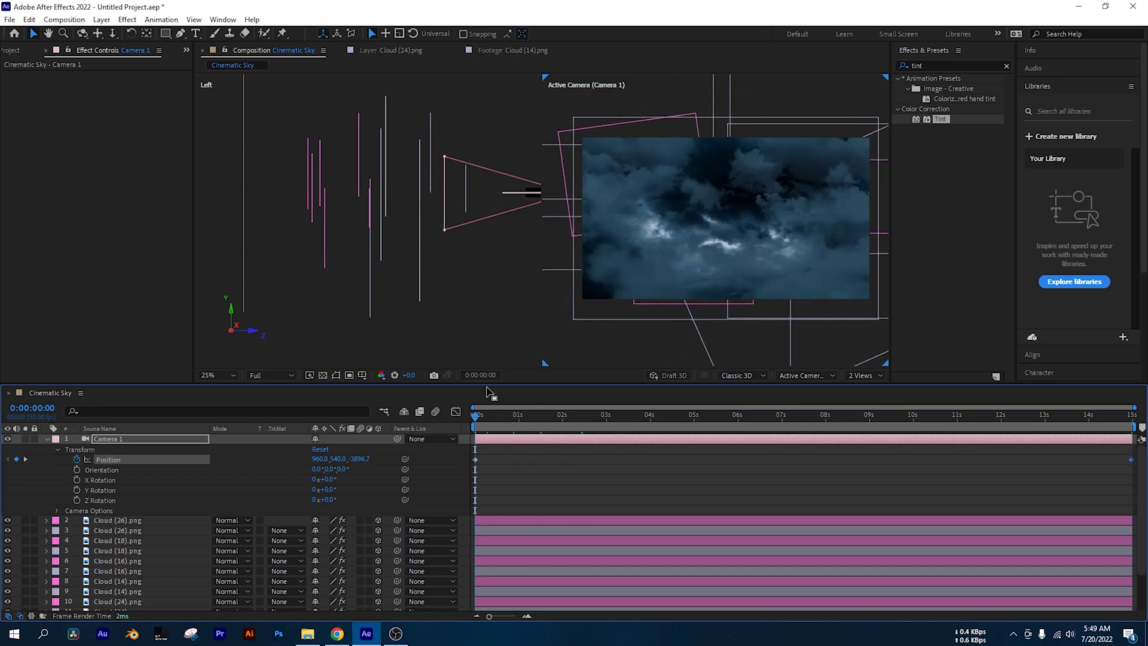
key("space")
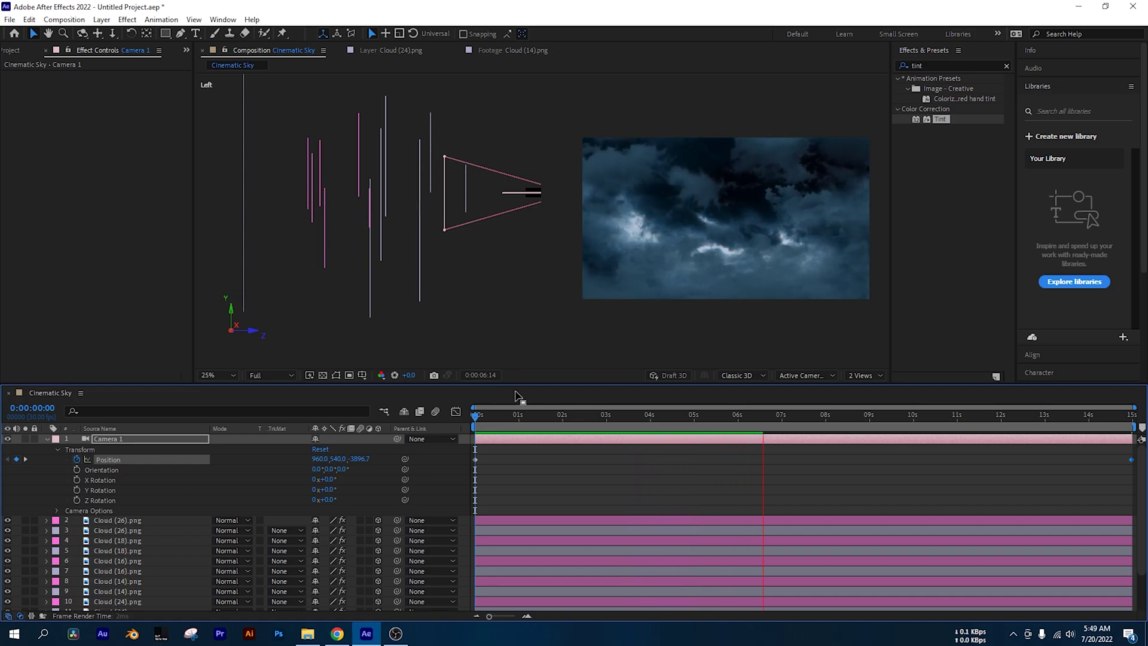
key("space")
Step: Lower the Exposure of the Cloud (27) layers and set the duplicated Cloud (24)'s Exposure to about -4.70
scroll(139, 540, "down", 3)
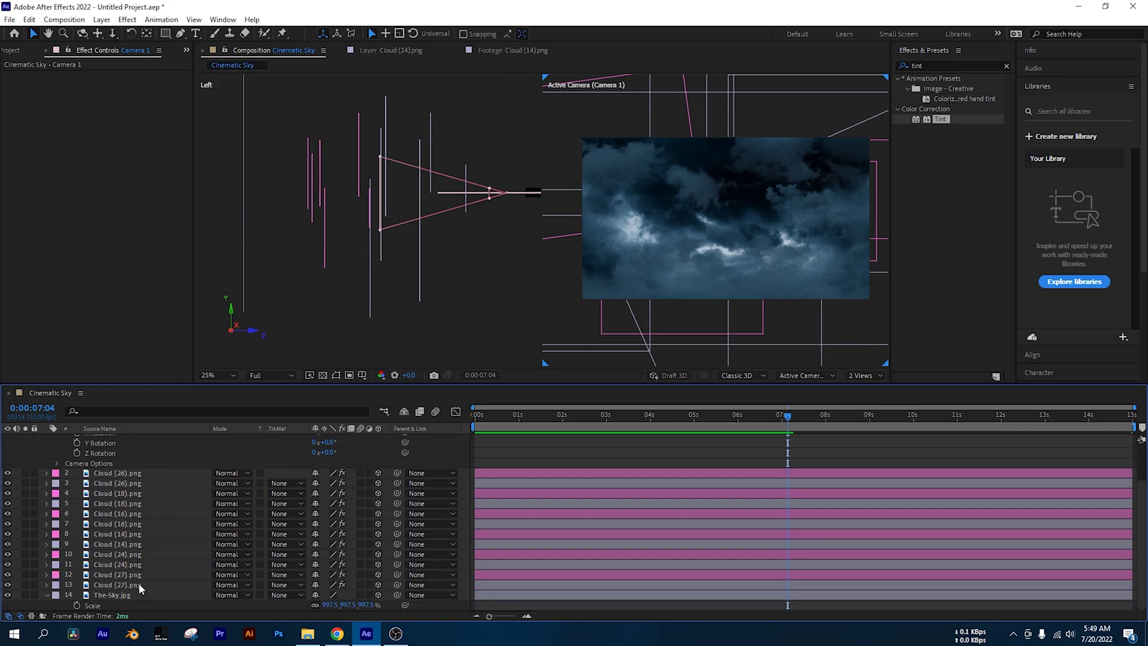
left_click(139, 583)
mouse_move(117, 106)
left_mouse_down()
mouse_move(82, 106)
mouse_move(100, 106)
left_mouse_up()
left_click(134, 572)
left_click(133, 555)
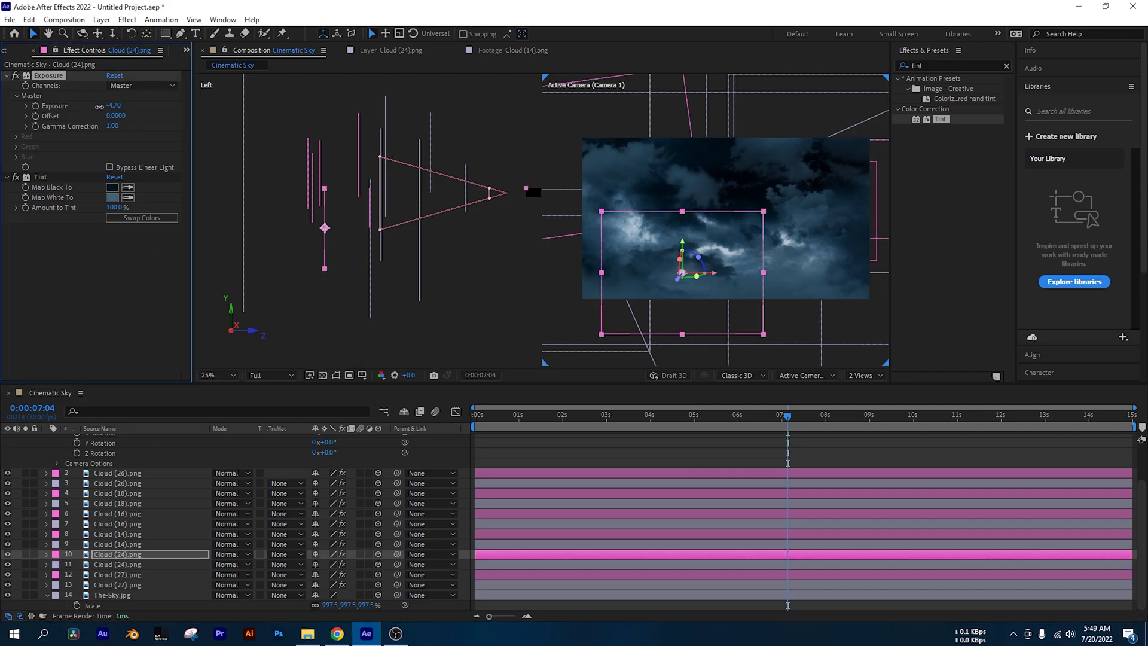
Step: Set the original Cloud (14)'s Exposure to about -4.20 and lower the Exposure of its duplicate
left_click(128, 544)
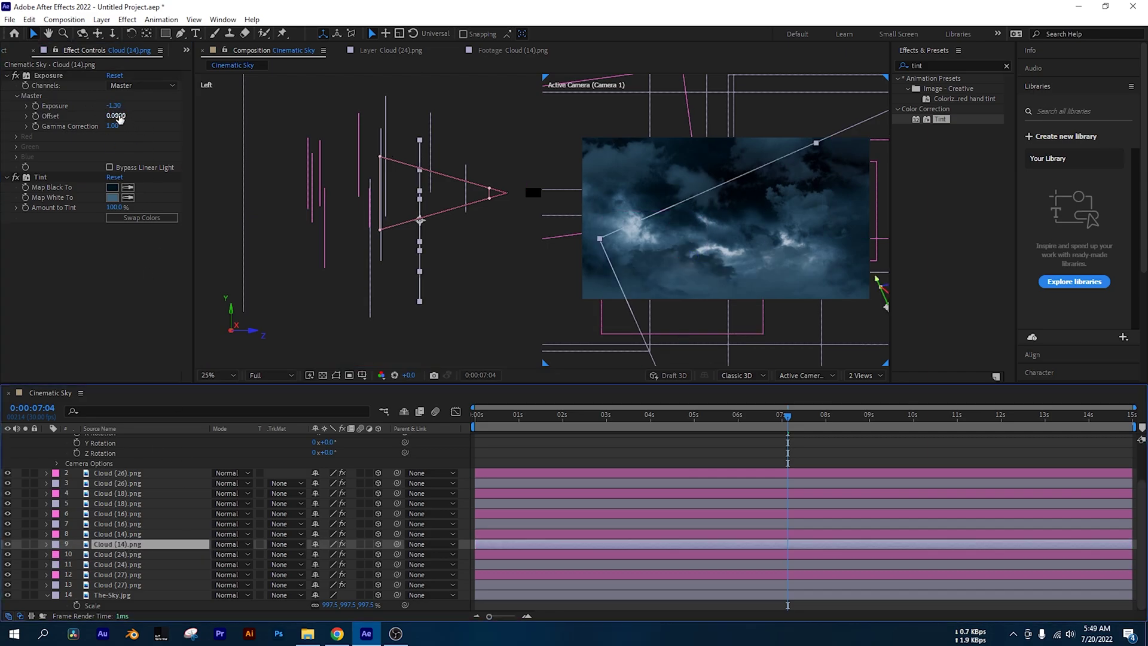
left_click_drag(114, 105, 103, 105)
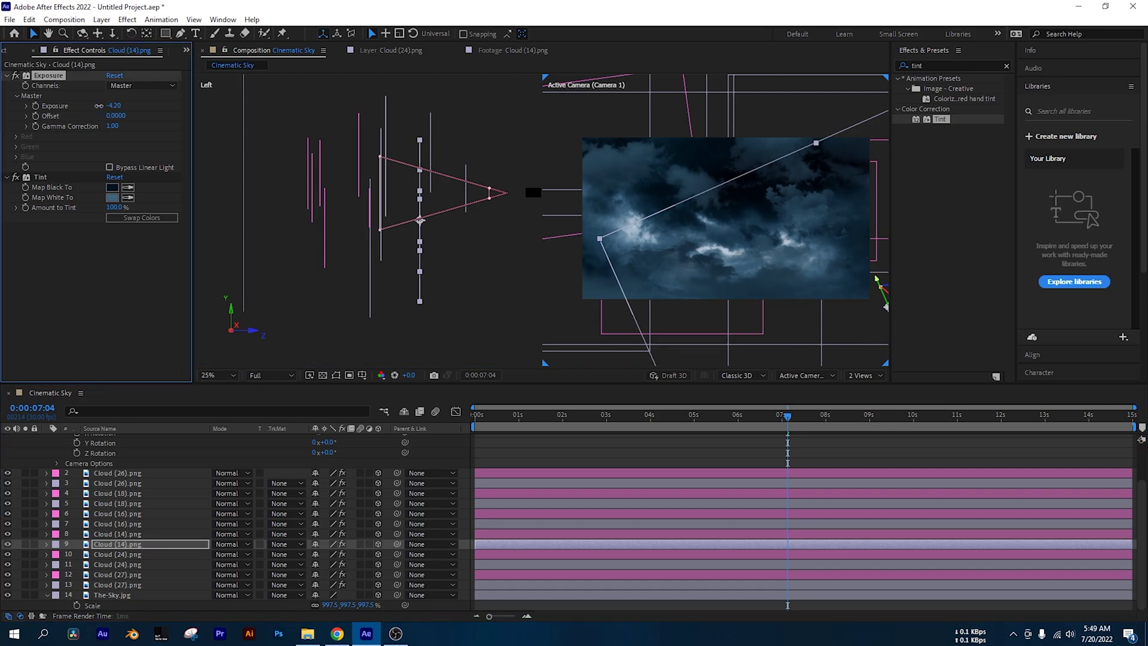
left_click(156, 534)
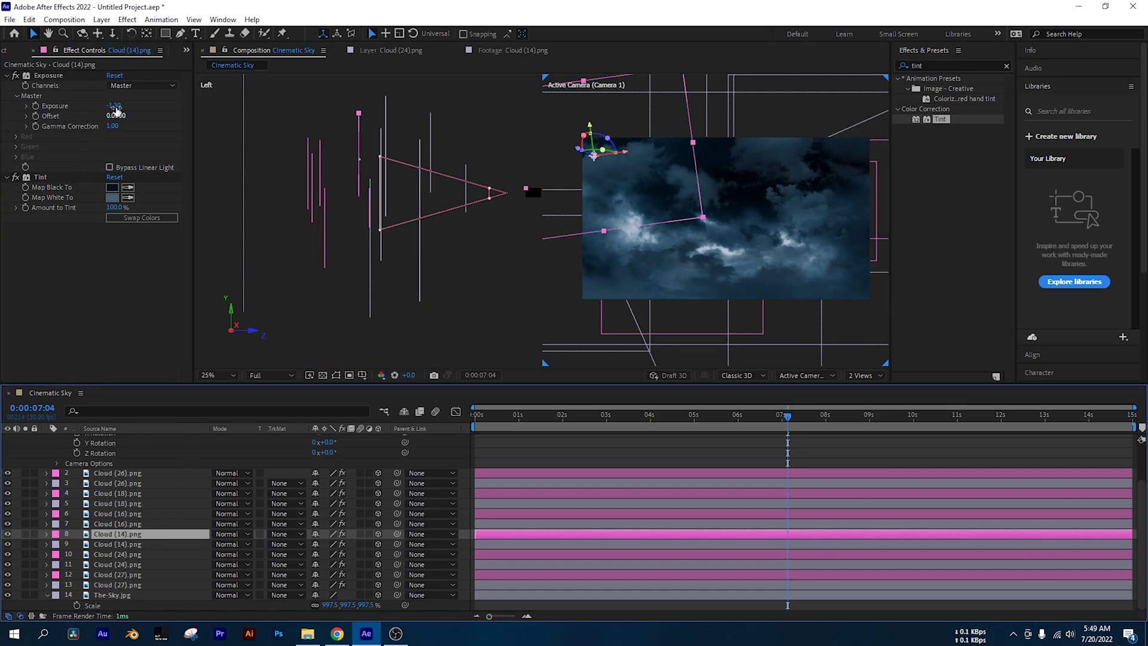
left_click_drag(115, 106, 76, 106)
Step: Darken the duplicated Cloud (16), then set Exposure to -7.10 on the original Cloud (18) and -2.00 on its duplicate
left_click(143, 513)
left_click(137, 504)
left_click_drag(558, 418, 465, 414)
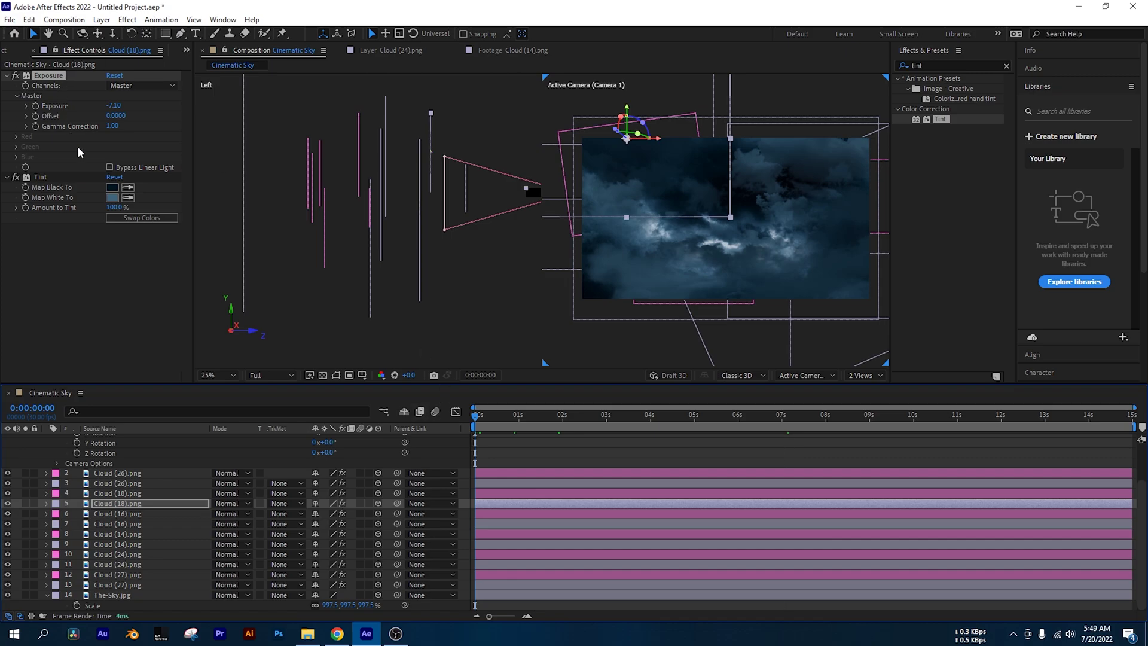
left_click(116, 493)
left_click_drag(114, 106, 138, 277)
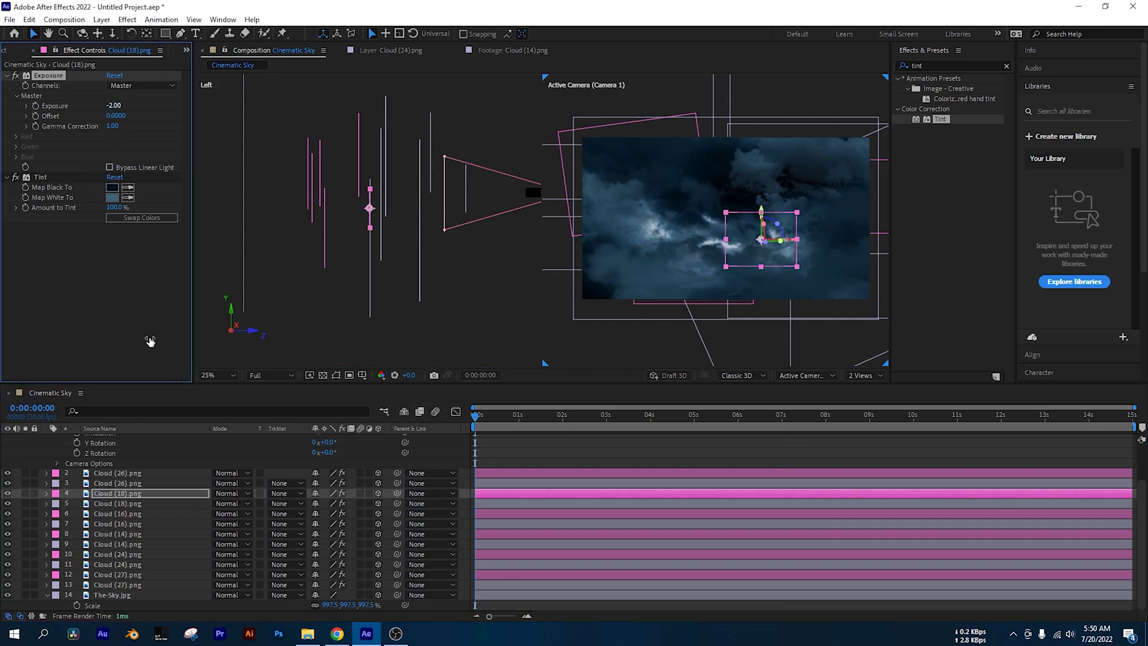
Step: Set the original Cloud (26)'s Exposure to about -4.00 and lower the Exposure of its duplicate
left_click(128, 483)
left_click_drag(113, 106, 98, 106)
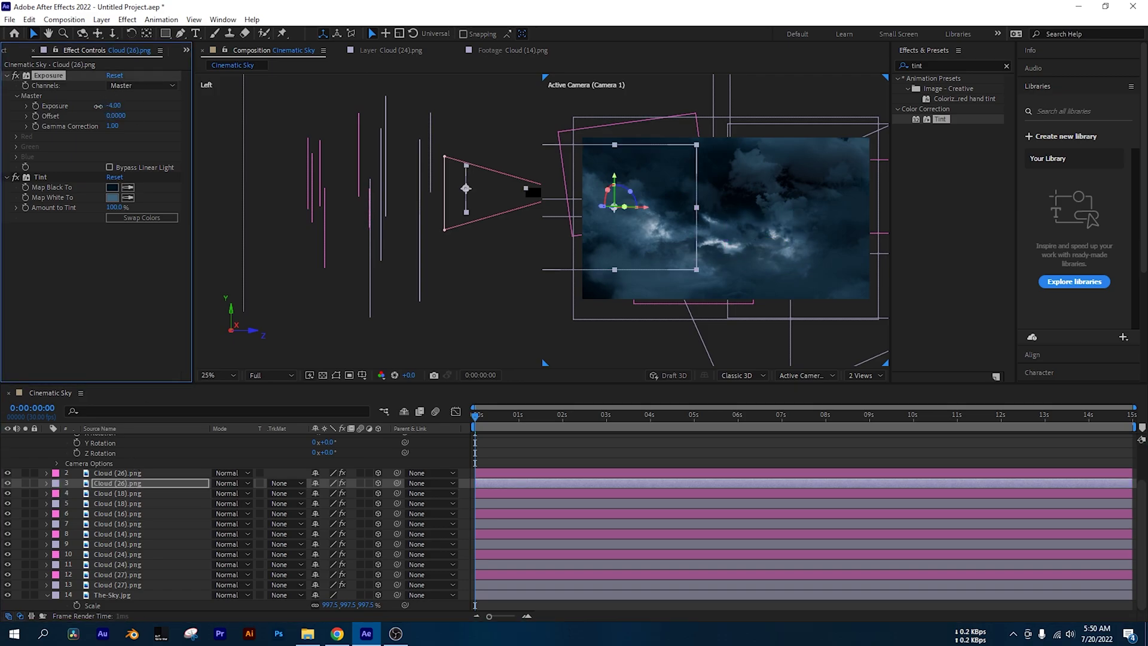
left_click(128, 473)
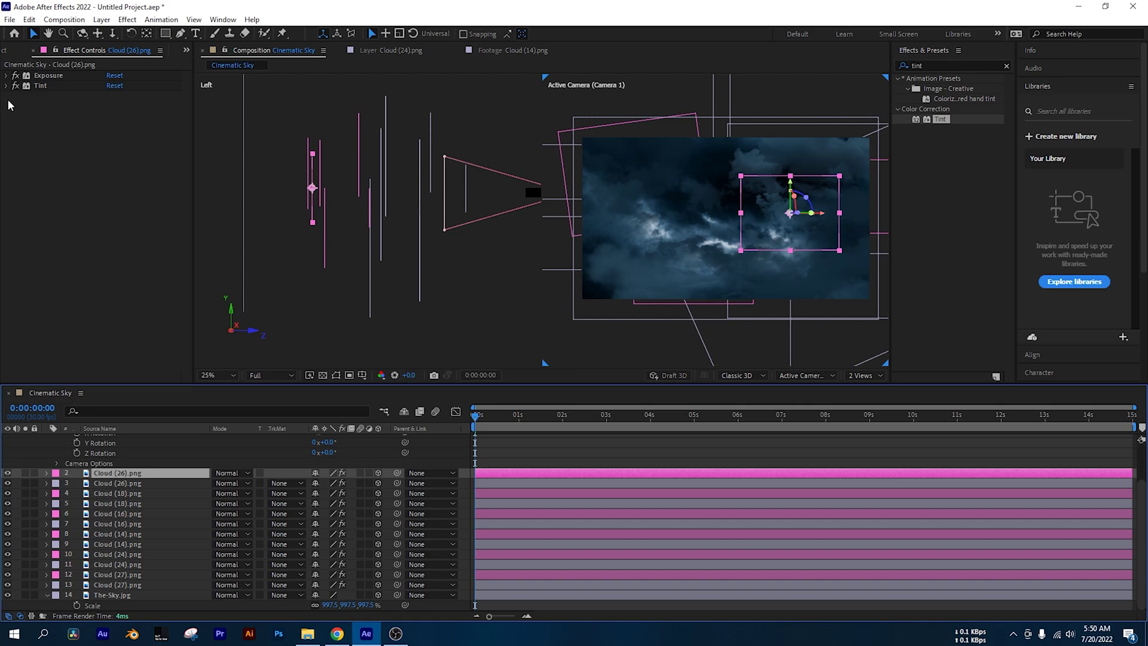
left_click(6, 80)
left_click_drag(117, 110, 105, 105)
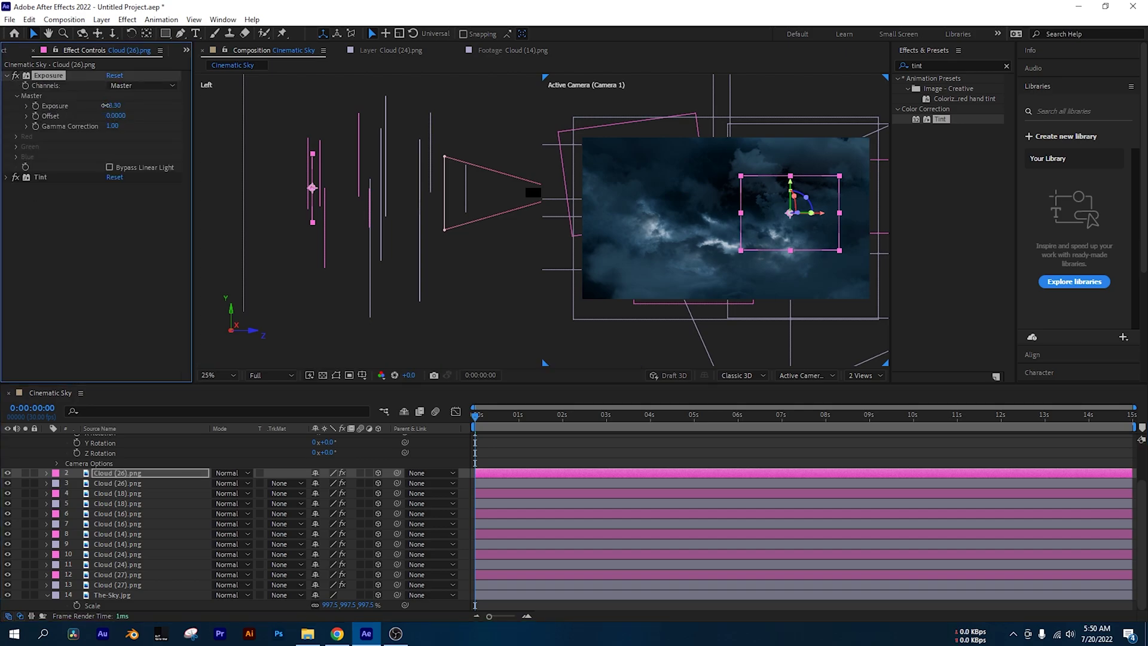
Step: Fine-tune the Exposure of the Cloud (27) and Cloud (24) layers, set the original Cloud (16)'s to -1.50, and preview the animation
left_click(118, 585)
left_click_drag(116, 108, 111, 107)
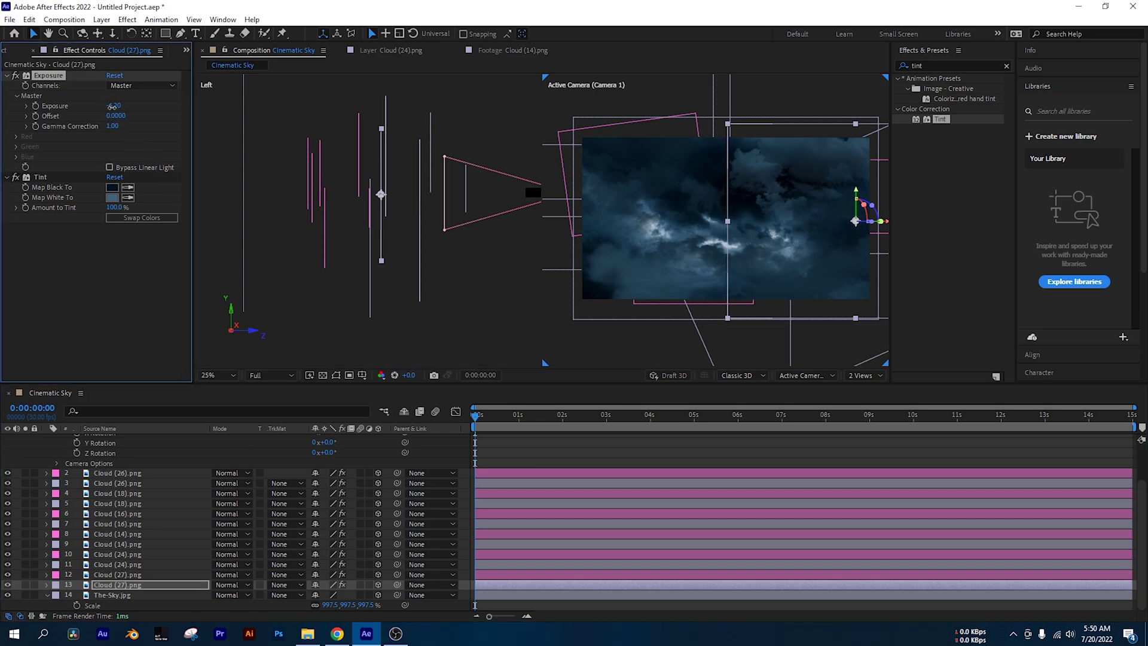
left_click(131, 575)
left_click(132, 565)
left_click_drag(115, 106, 109, 105)
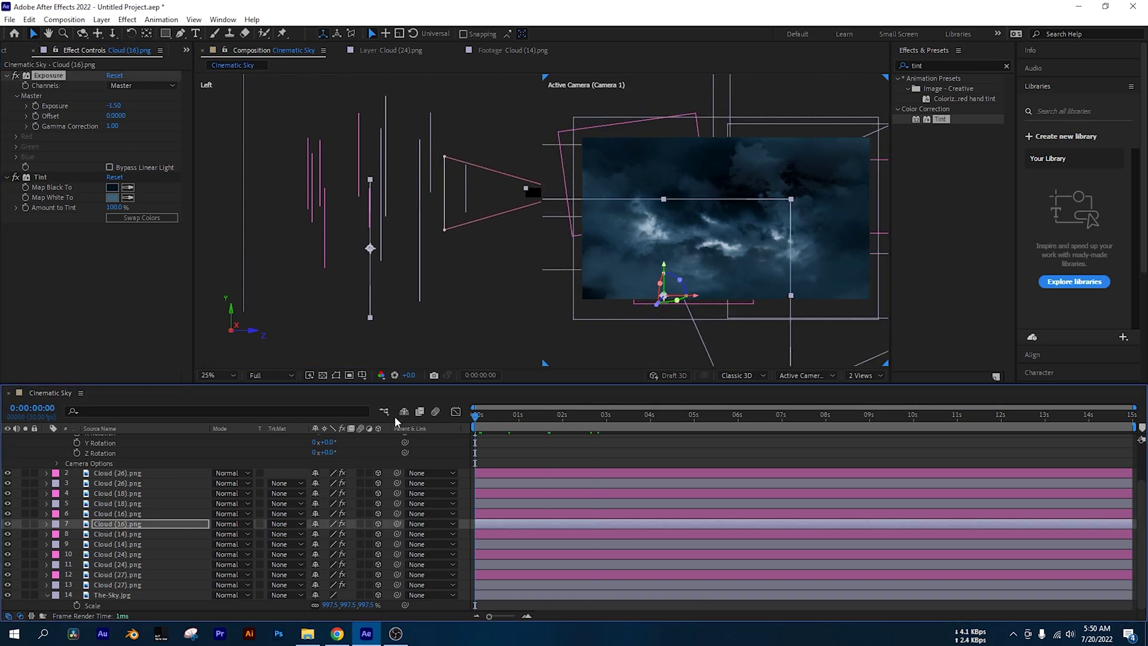
key("space")
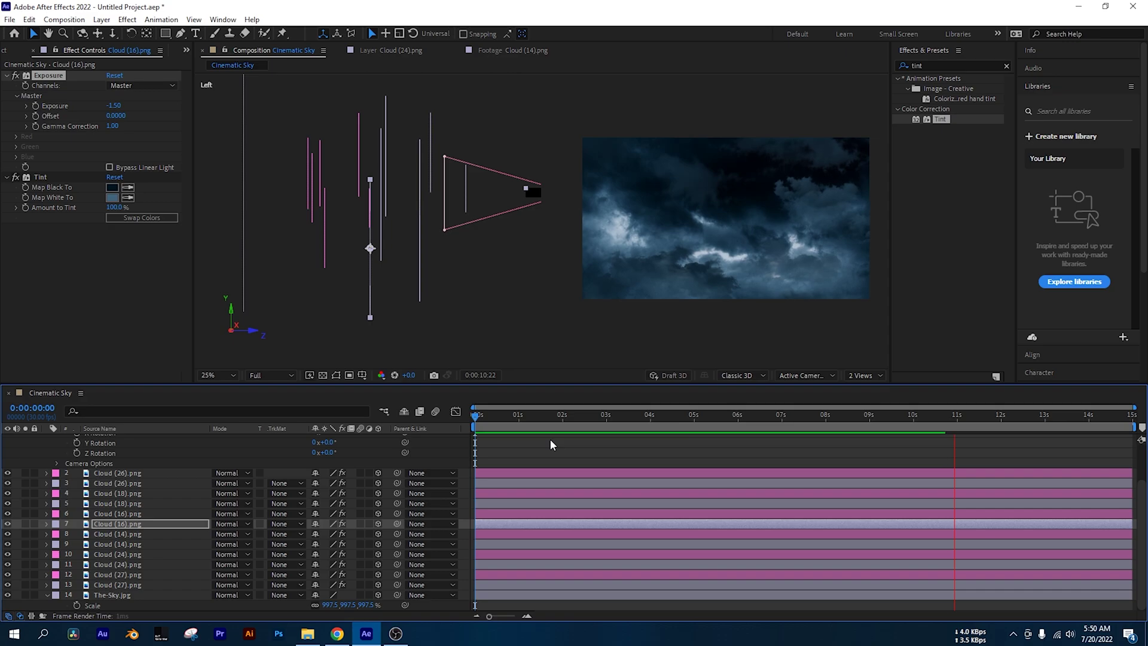
Step: Stop the preview, return to the start of the timeline and collapse the properties of Camera 1
key("space")
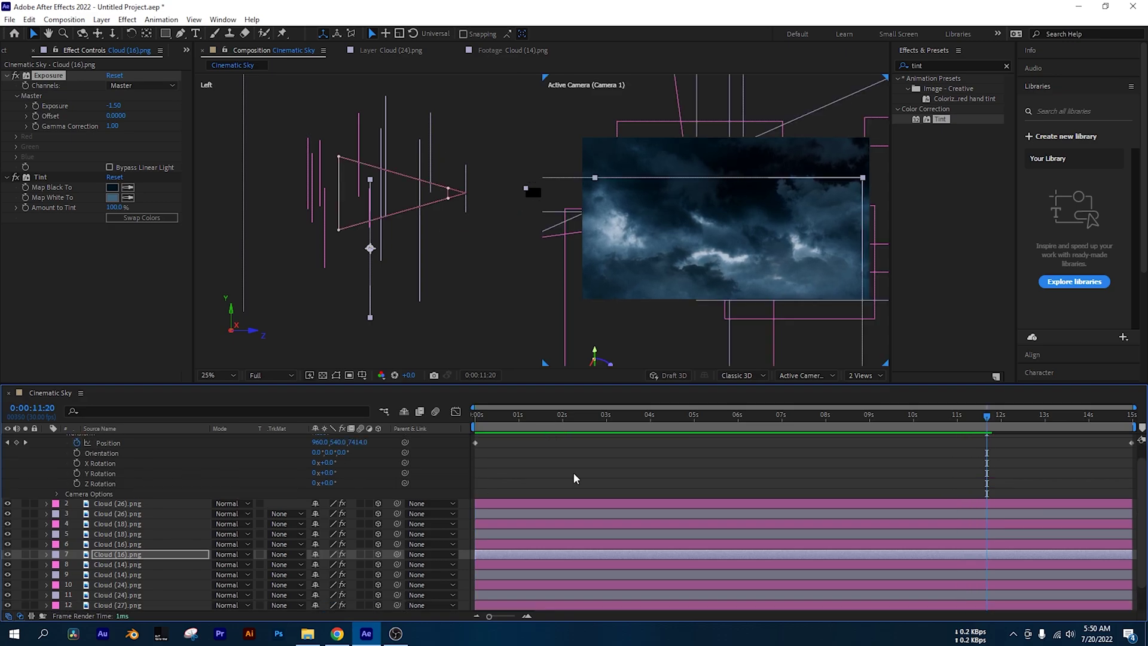
left_click_drag(577, 410, 472, 413)
scroll(32, 451, "up", 1)
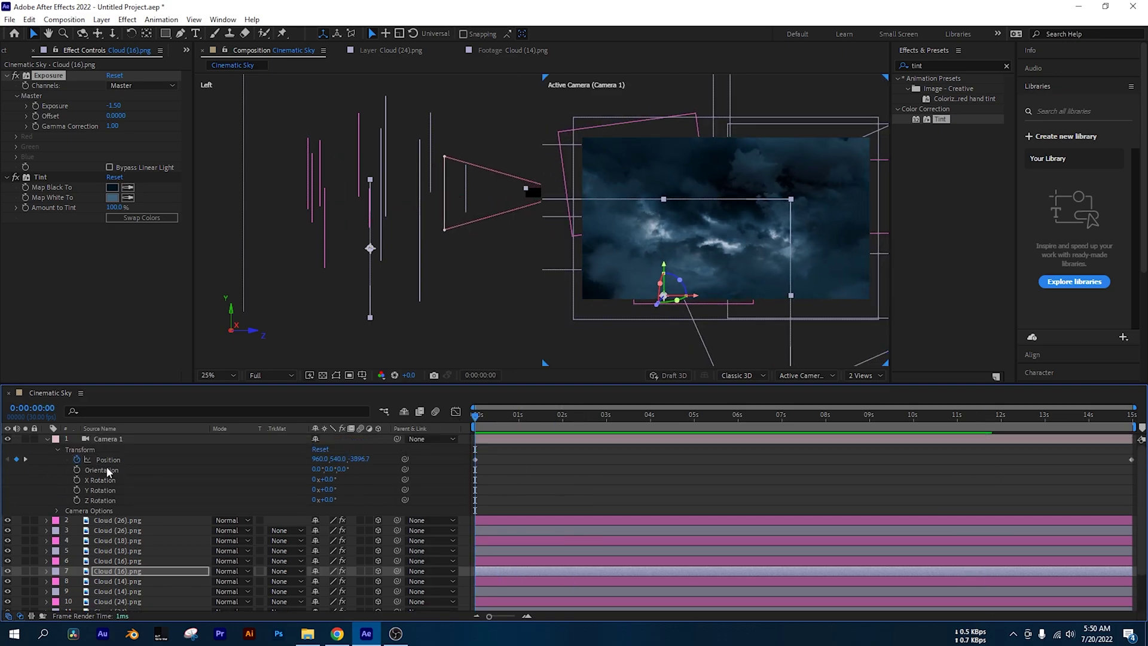
left_click(46, 438)
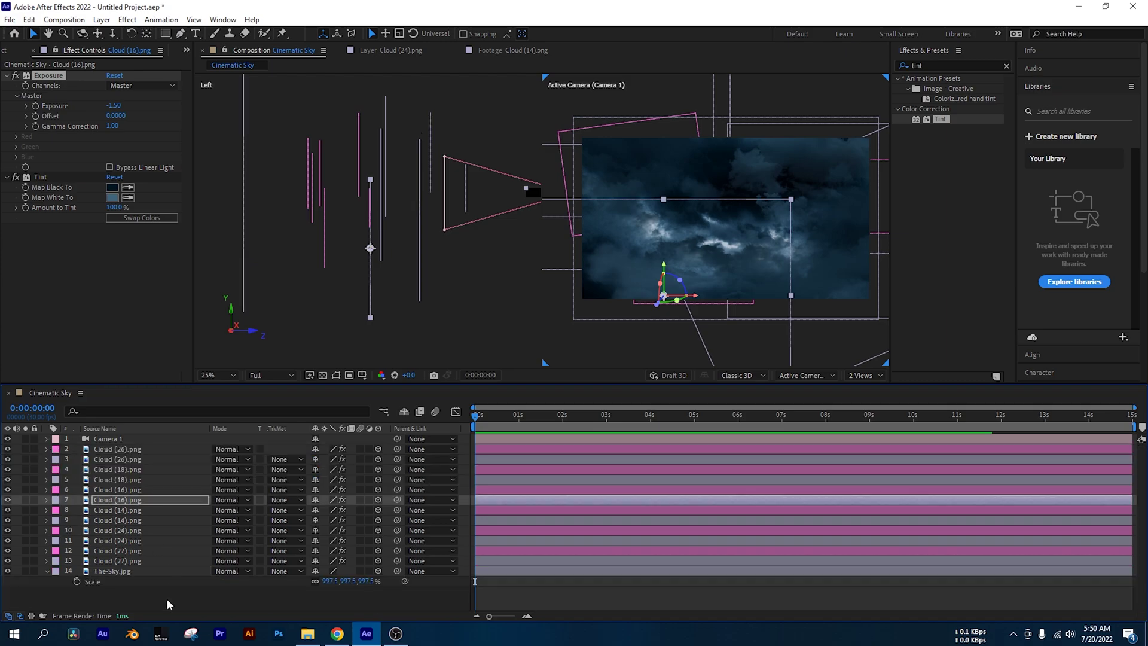
Step: Add all four stormclouds-overlay clips from the Footages folder to the Cinematic Sky composition, directly below Camera 1
left_click(11, 51)
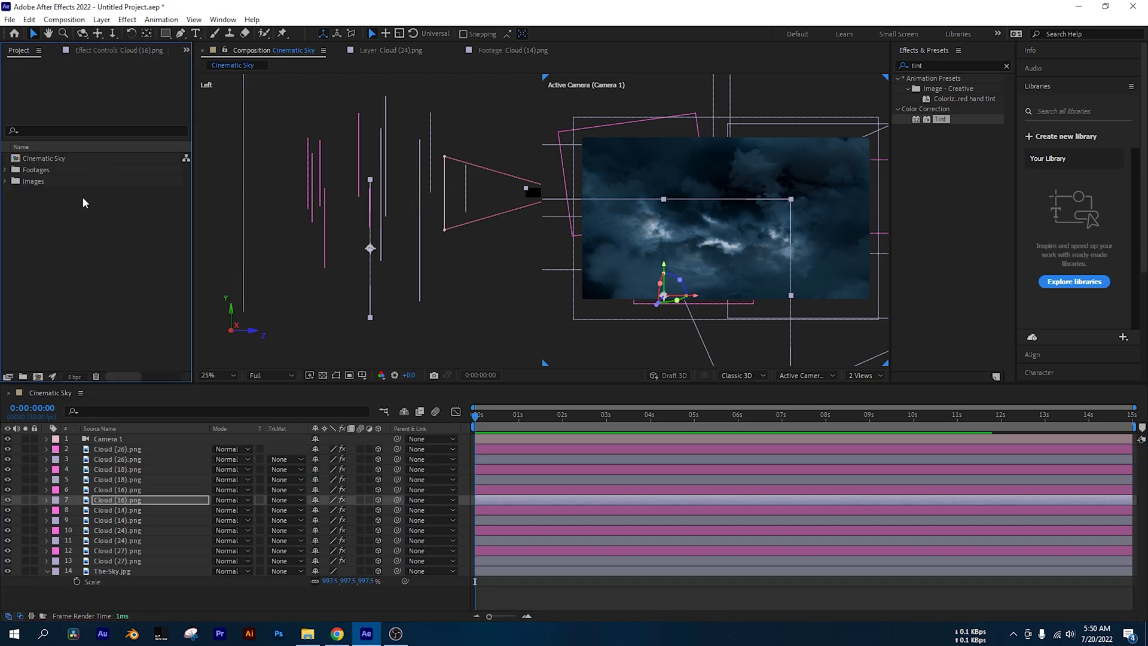
left_click(6, 170)
left_click(80, 181)
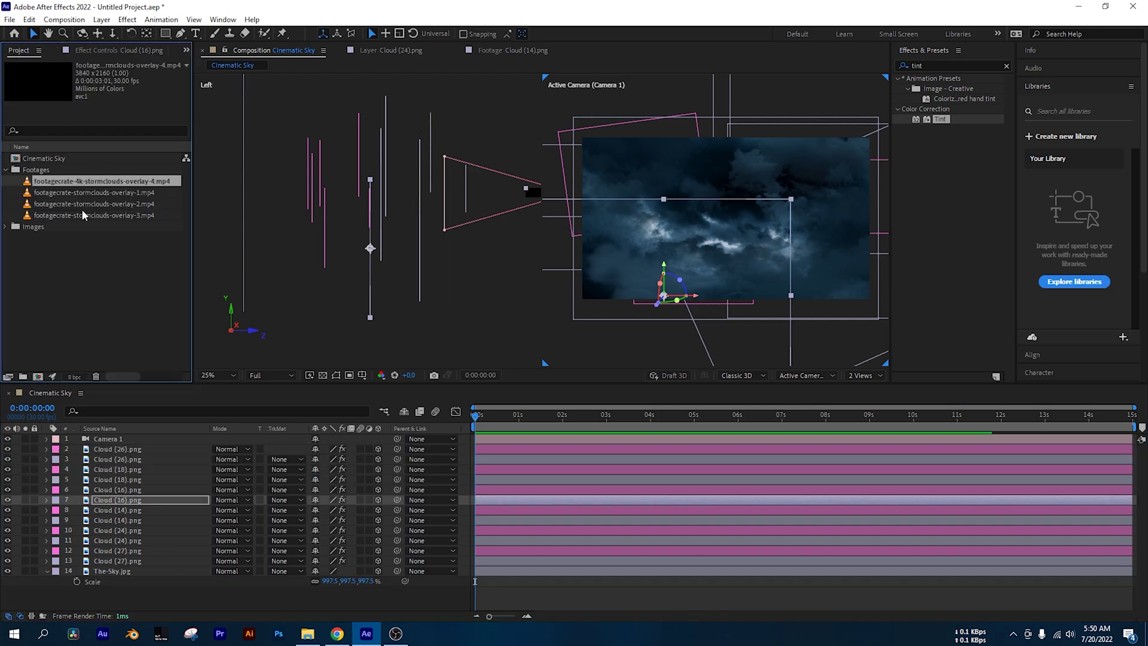
left_click(84, 286)
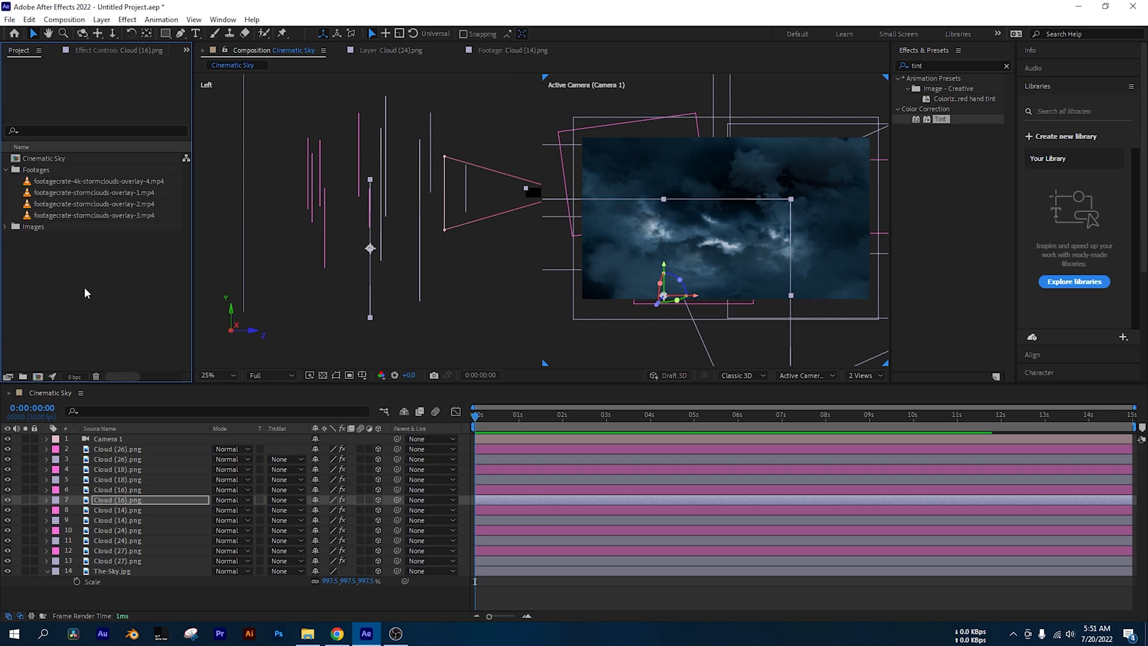
left_click(74, 216)
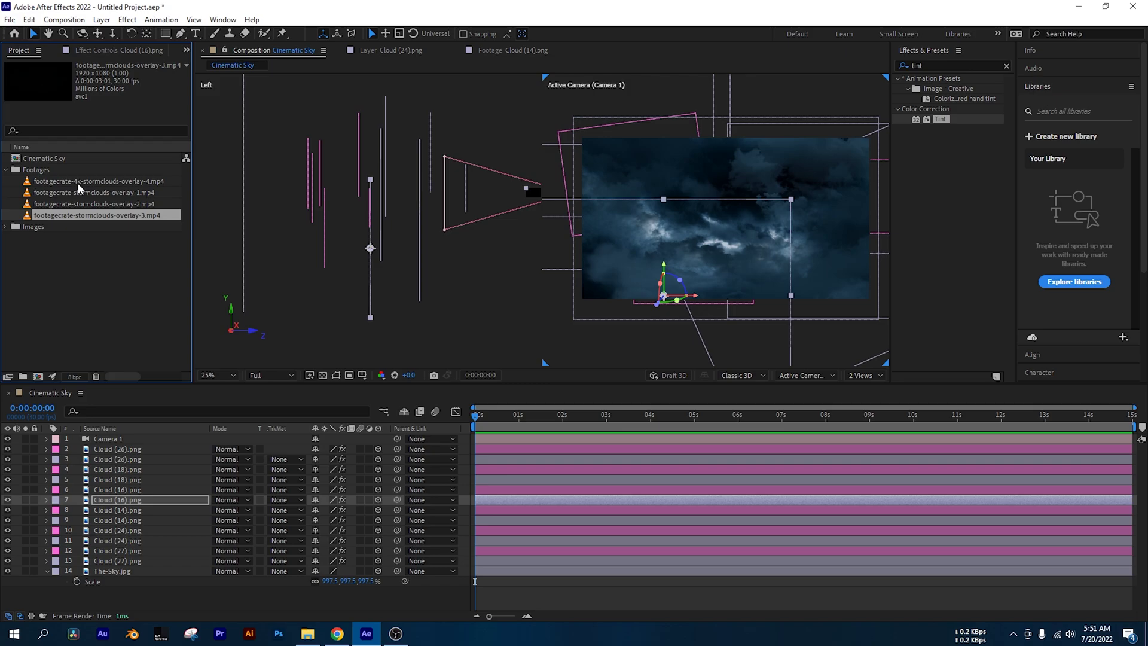
left_click(78, 184, "shift")
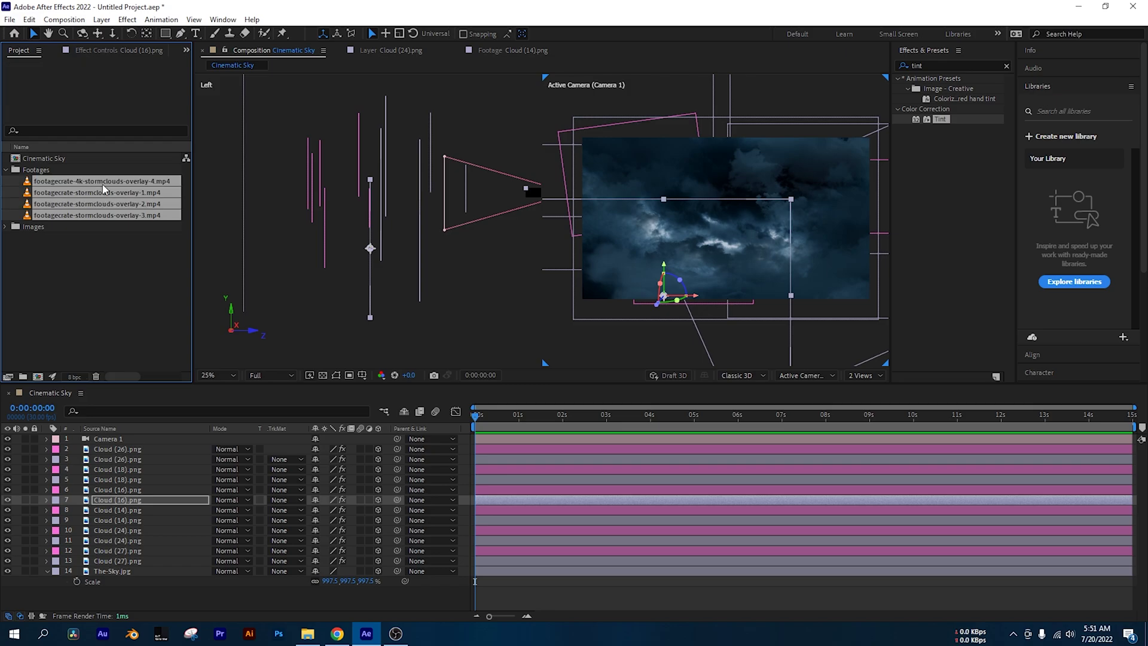
left_click_drag(102, 184, 167, 440)
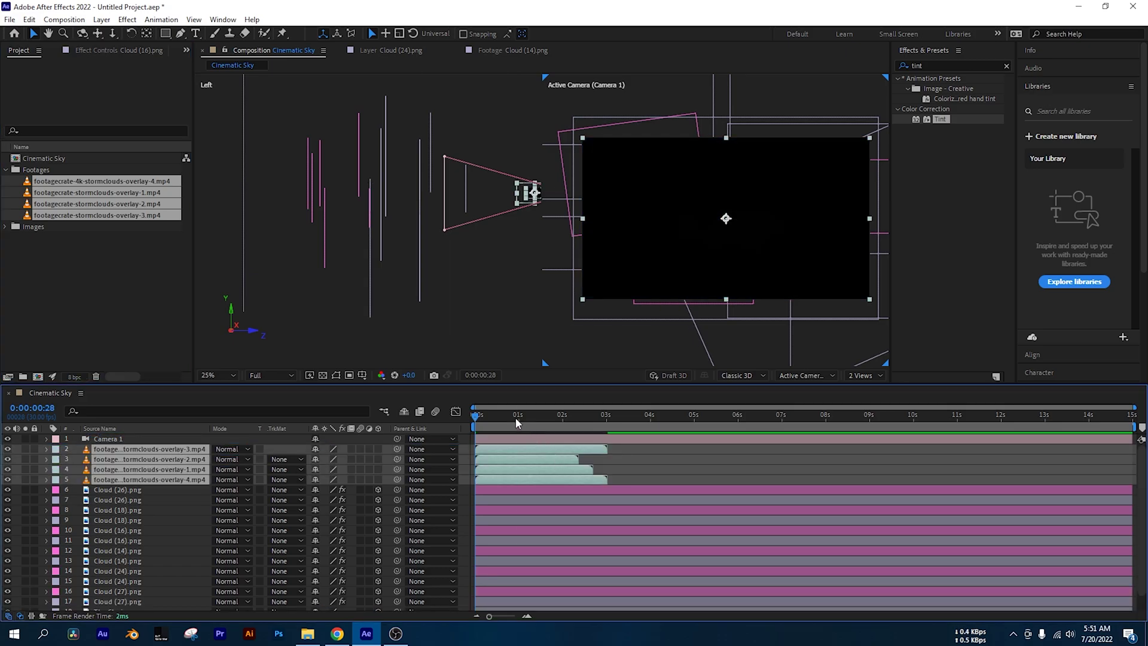
Step: Set the blending mode of the four overlay layers to Add and make them 3D layers
left_click_drag(515, 417, 560, 429)
key("Home")
left_click(235, 448)
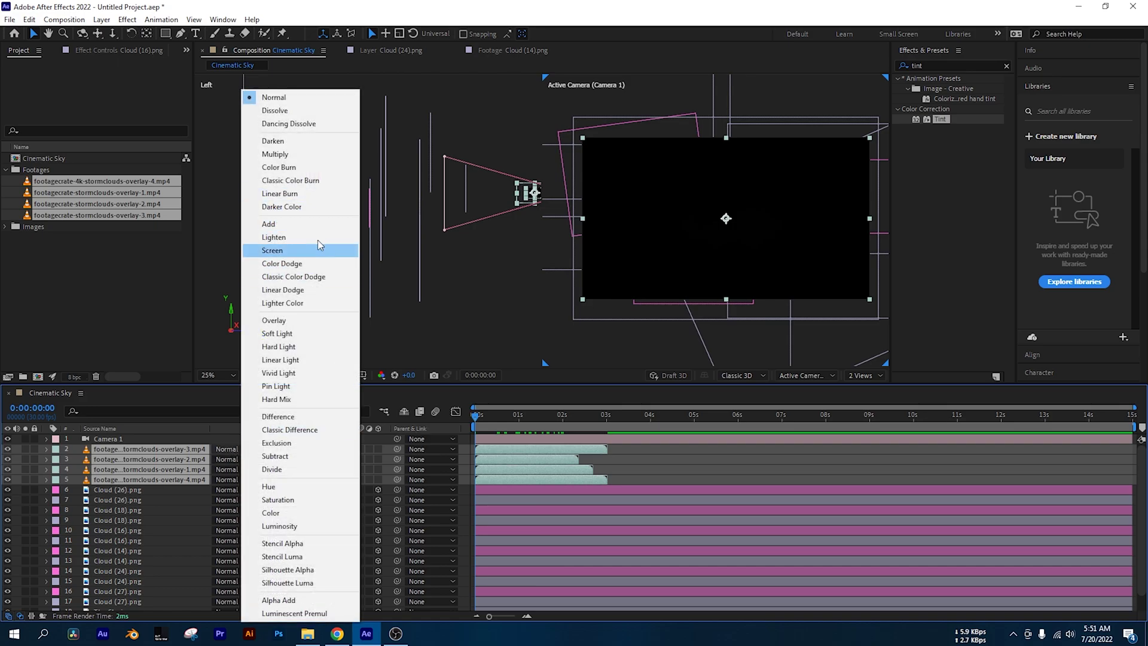
left_click(296, 224)
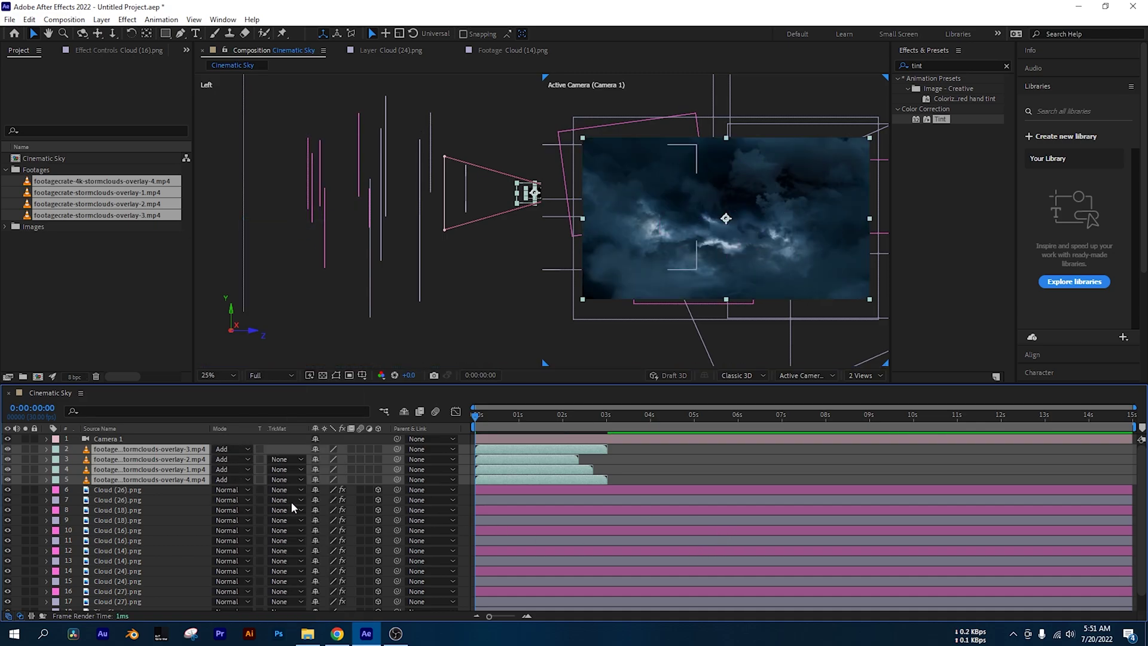
left_click(378, 449)
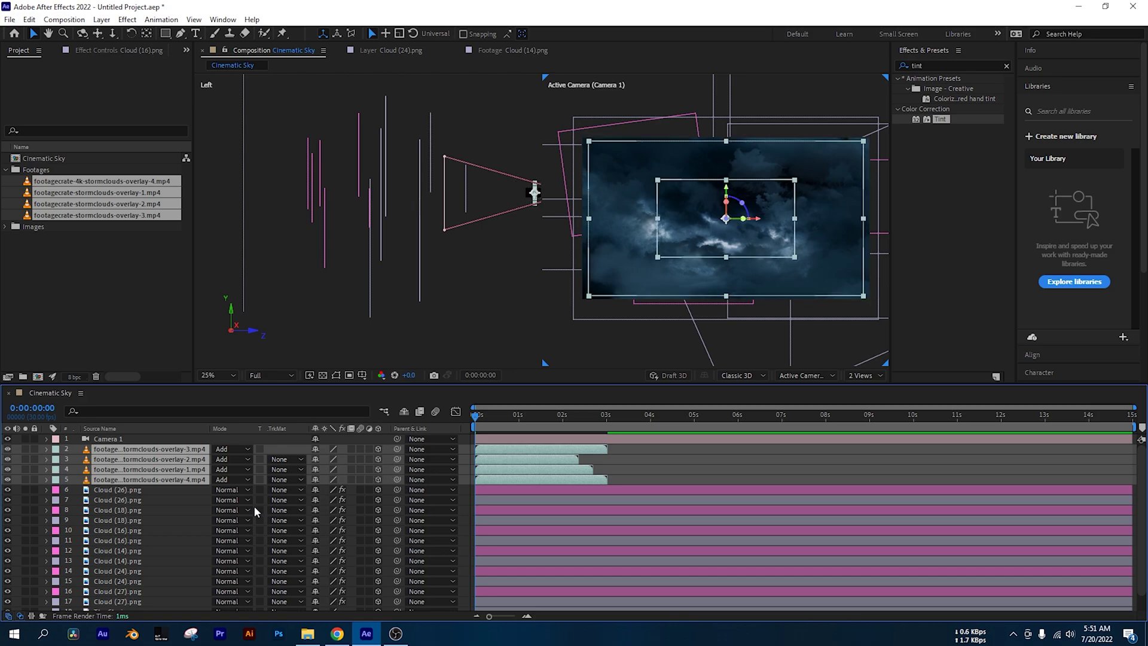
left_click(159, 510)
left_click(169, 480)
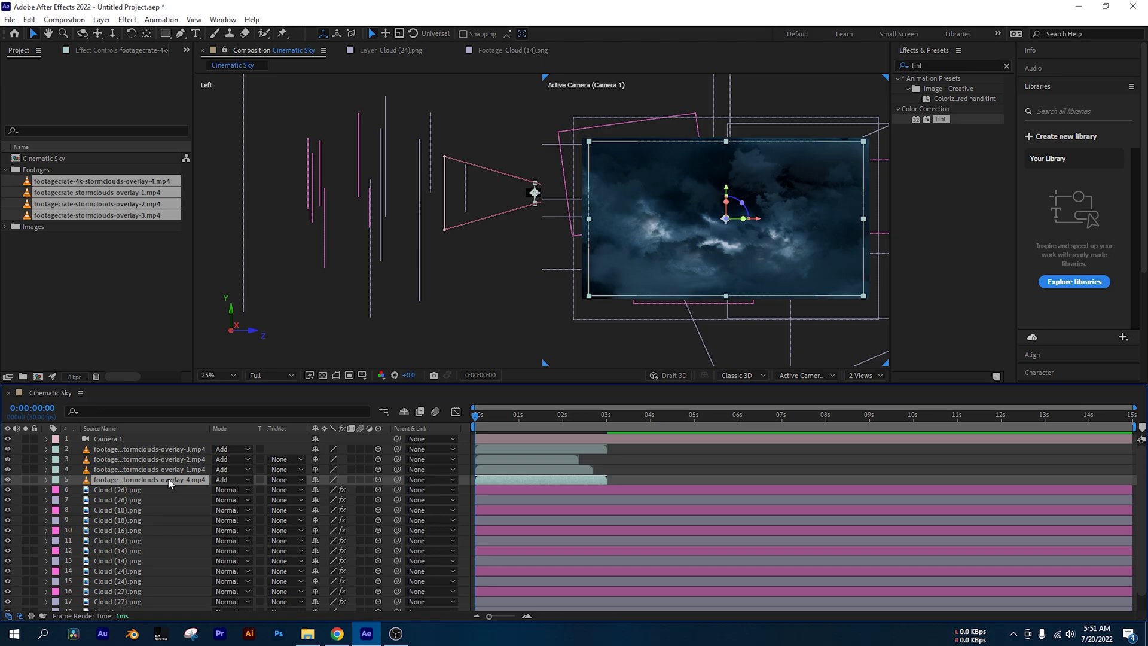
left_click(167, 452, "shift")
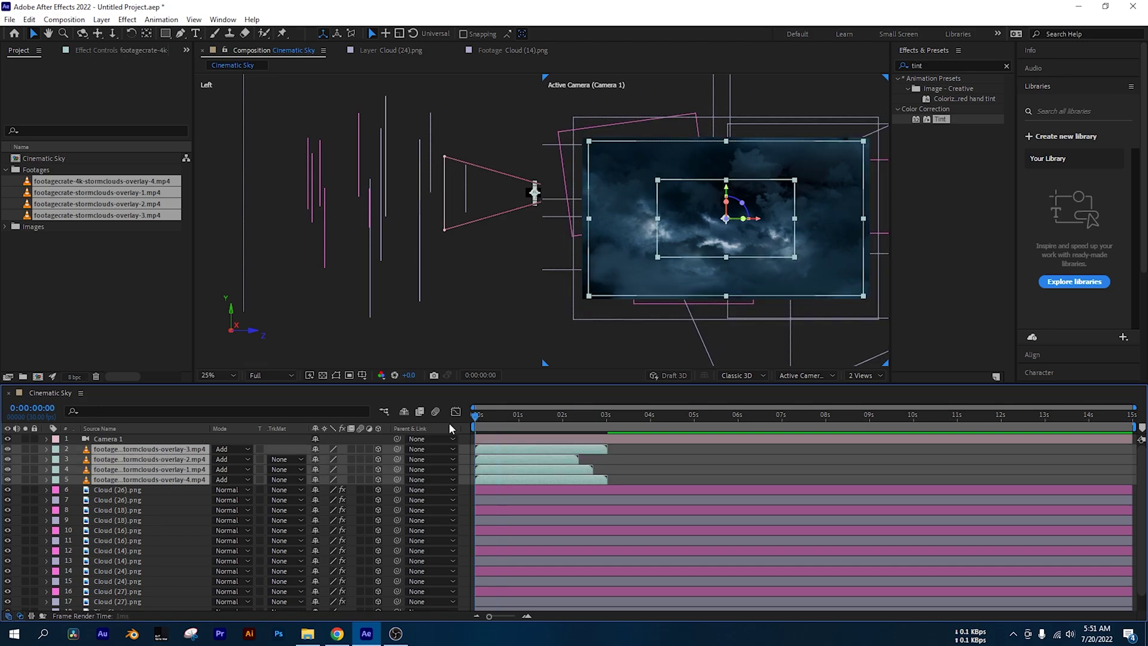
left_click(789, 255, "shift")
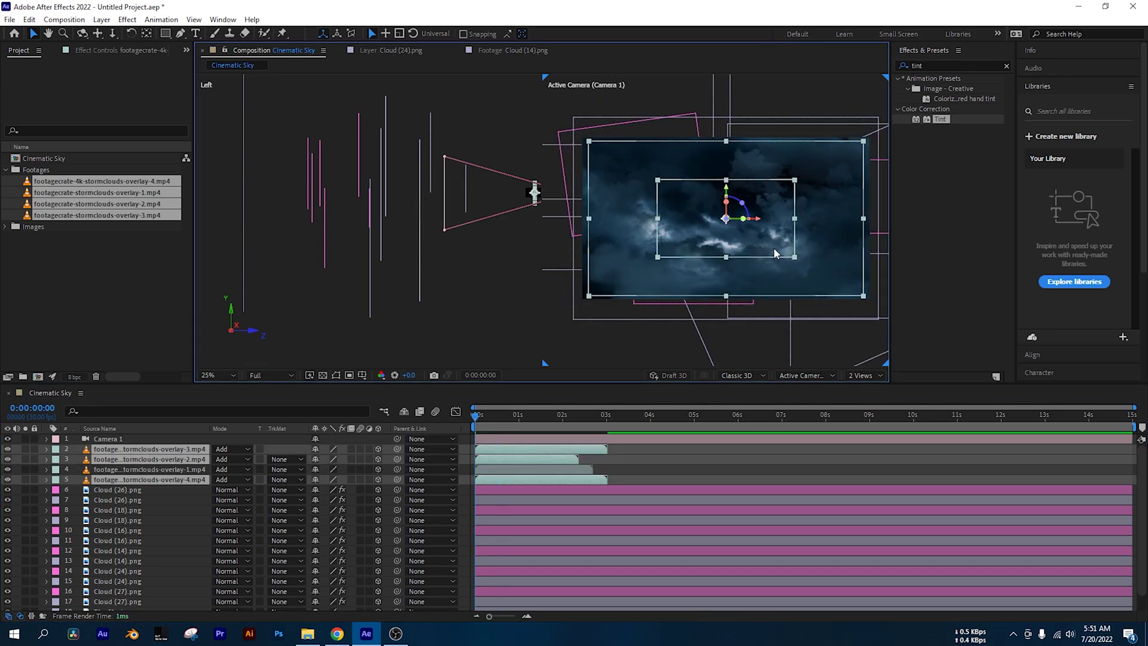
left_click(153, 449)
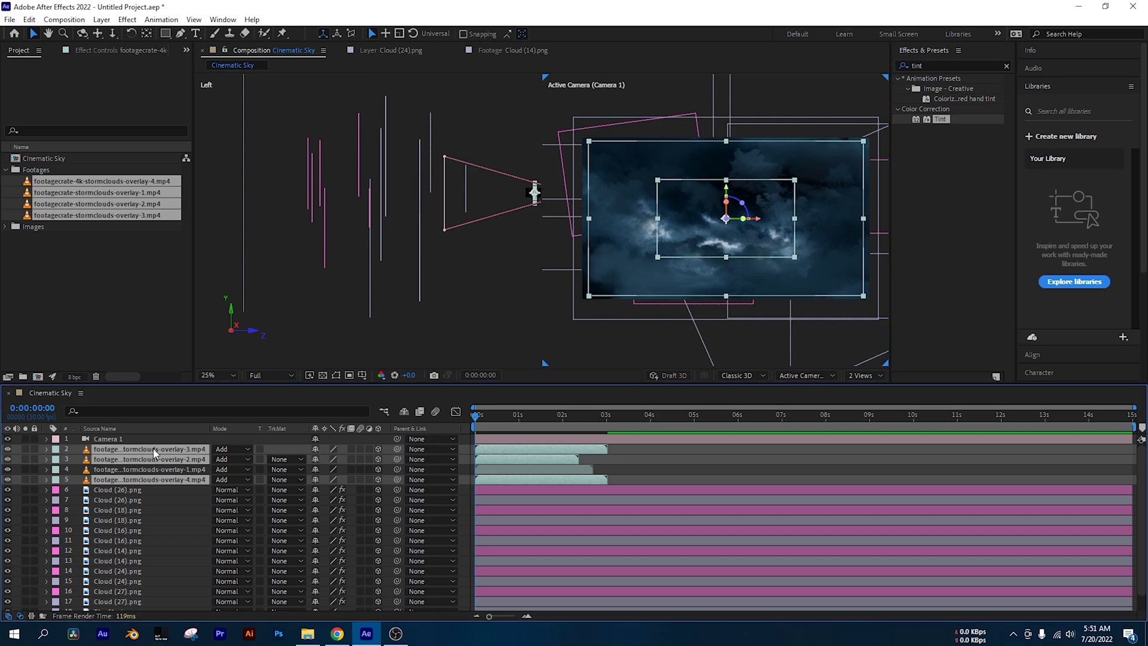
left_click(465, 511)
Step: Resize the storm overlays in the camera view and shift the overlay-1 layer along the depth axis
left_click(178, 479)
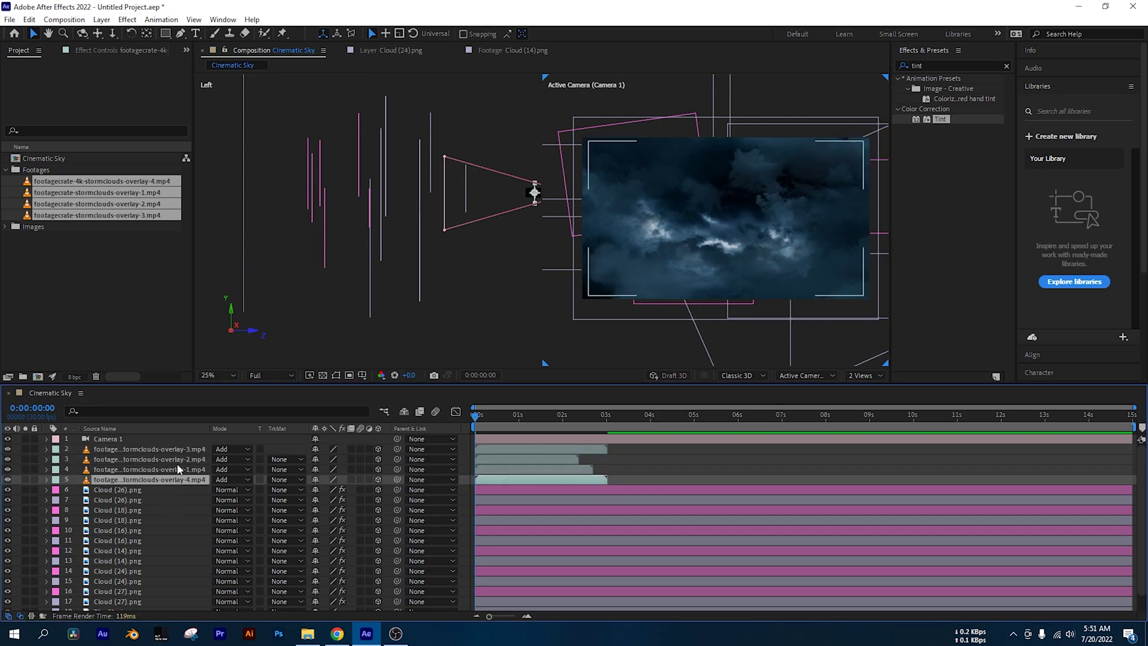
left_click(189, 449, "shift")
left_click_drag(794, 258, 782, 252)
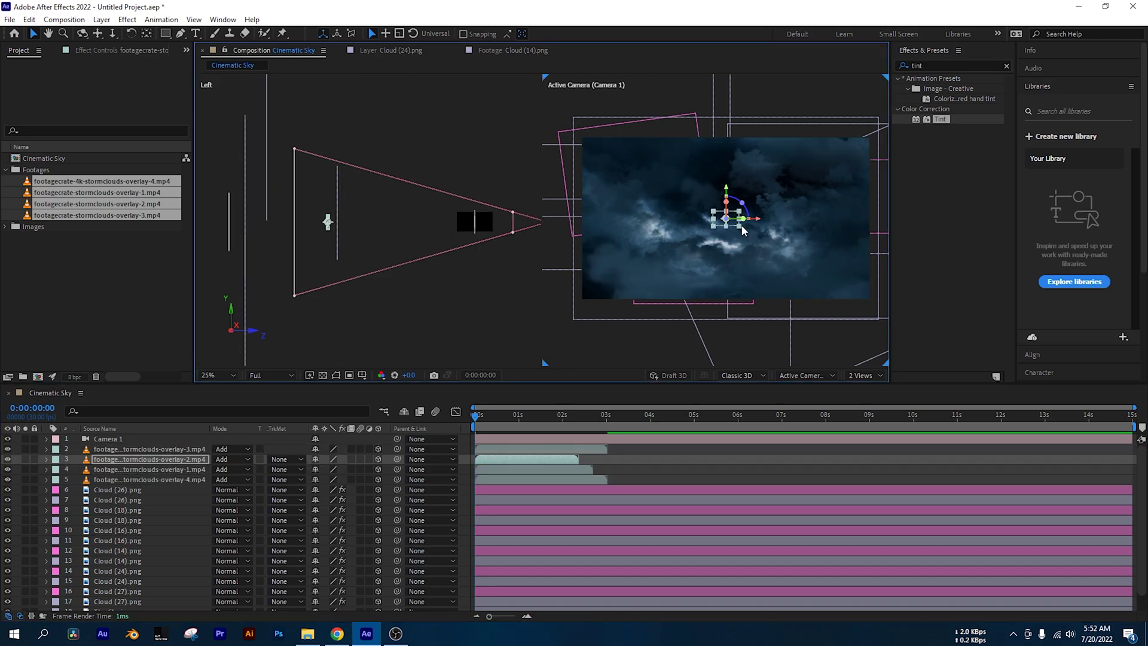
left_click_drag(740, 225, 804, 263)
left_click(149, 470)
left_click_drag(334, 222, 409, 223)
left_click_drag(747, 232, 773, 246)
Step: Lock all the cloud layers below the storm overlays
scroll(150, 526, "down", 1)
left_click(150, 473)
left_click(150, 585, "shift")
left_click(34, 473)
Step: Move the overlay-4 and overlay-1 layers deeper into the scene so the overlays sit at different depths
scroll(162, 541, "up", 1)
left_click(146, 460)
left_click(134, 480)
left_click_drag(474, 222, 426, 221)
left_click(150, 469)
left_click_drag(405, 222, 377, 222)
Step: Duplicate the four overlay layers and spread the overlays further along the depth axis among the clouds
left_click(150, 449)
left_click(162, 480, "shift")
key("ctrl+d")
scroll(444, 264, "down", 1)
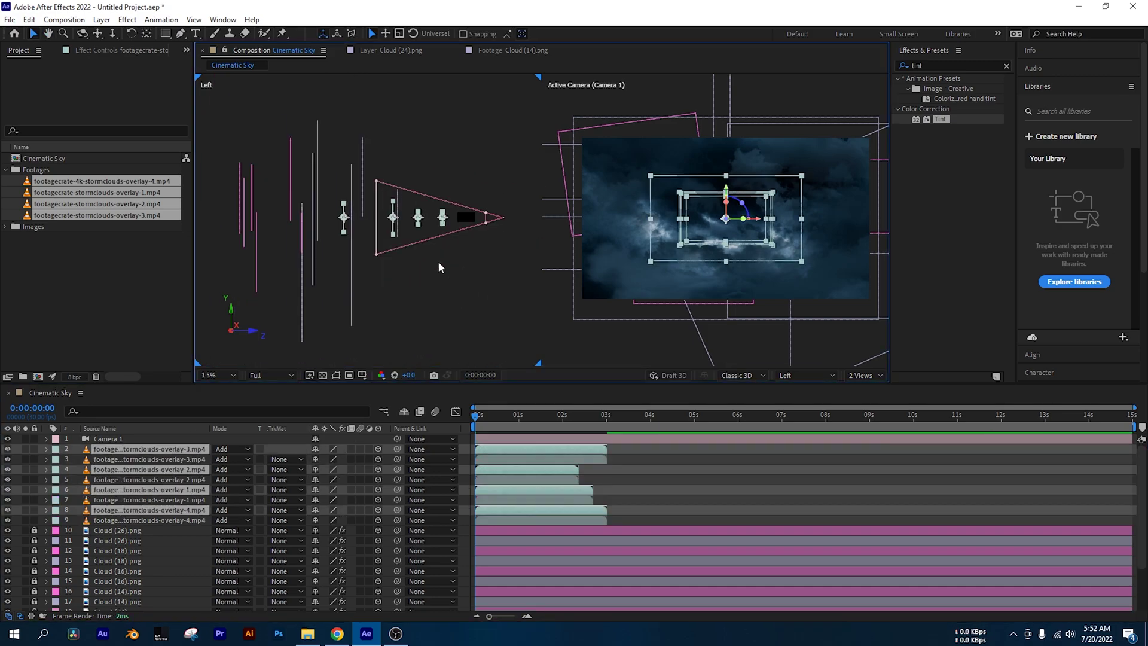
left_click(444, 264)
left_click(150, 449)
left_click(150, 480, "shift")
left_click_drag(409, 264, 436, 264)
left_click_drag(377, 220, 304, 219)
Step: Stagger the overlay clips along the timeline so they start at different times, with an overlay-2 clip in the final seconds
left_click(688, 479)
left_click_drag(529, 449, 955, 459)
left_click_drag(526, 469, 865, 470)
left_click_drag(526, 479, 792, 479)
left_click_drag(526, 490, 716, 489)
left_click_drag(571, 509, 691, 509)
left_click(728, 490, "shift")
mouse_move(728, 490)
left_mouse_down()
mouse_move(685, 492)
mouse_move(745, 491)
left_mouse_up()
left_click_drag(795, 479, 901, 480)
left_click_drag(905, 469, 1083, 469)
Step: Remove both overlay-3 layers and line up the remaining overlay clips one after another across the 15-second timeline
left_click(980, 459)
left_click_drag(901, 460, 939, 459)
left_click_drag(735, 469, 850, 469)
left_click_drag(664, 490, 766, 490)
left_click_drag(574, 481, 677, 481)
Step: Place the first overlay-4 clip at the frame's upper left and reposition the overlay-1 clip at about 4 seconds
left_click(568, 500)
left_click_drag(707, 234, 587, 177)
left_click(648, 414)
left_click(654, 479)
left_click(798, 224)
left_click(777, 234)
Step: At 0:00:06:16, reveal the Scale of the second overlay-4 clip and offset the clip towards the frame's lower right
left_click(761, 415)
left_click(768, 490)
scroll(776, 323, "down", 1)
left_click(135, 498)
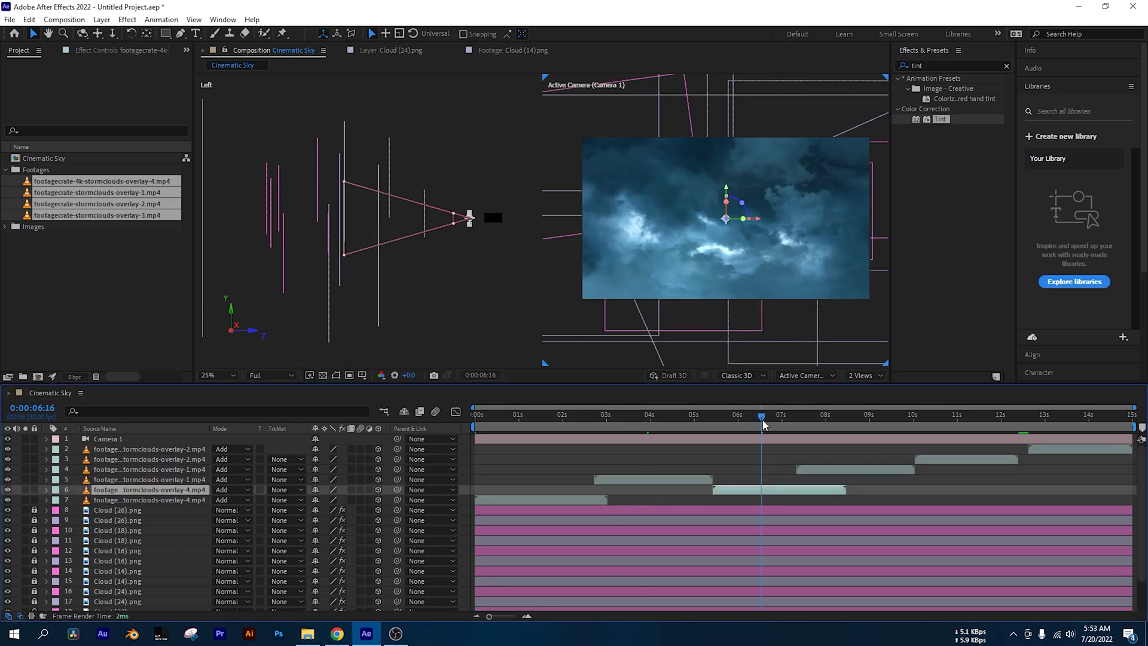
left_click(136, 489)
key("s")
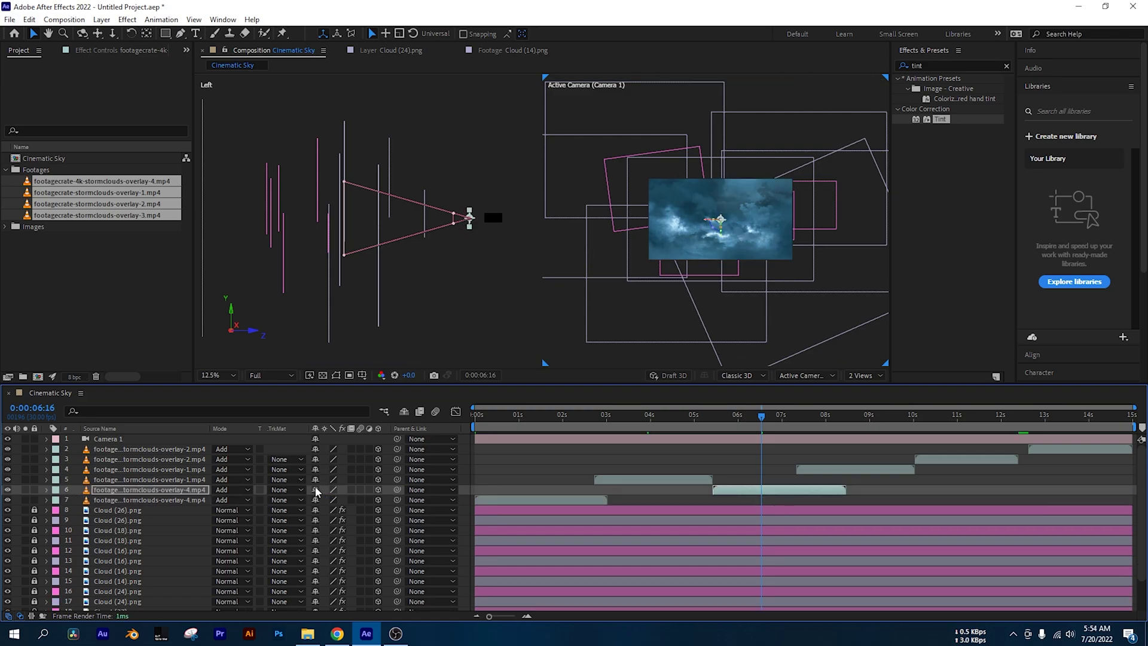
left_click(806, 224)
scroll(806, 225, "up", 1)
left_click_drag(757, 229, 807, 256)
scroll(419, 217, "up", 2)
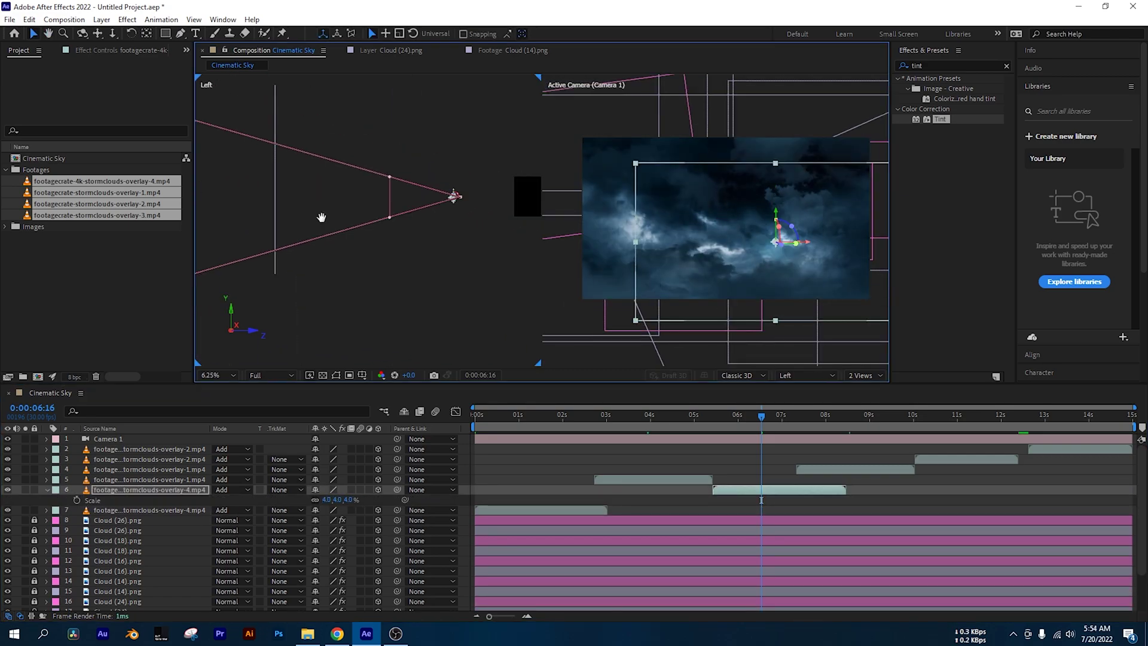
Step: Push the second overlay-4 clip deeper into the scene, scale it to 71% and place it at the frame's lower left
left_click_drag(356, 217, 286, 209)
left_click(718, 415)
scroll(453, 198, "down", 1)
left_click(441, 219)
left_click_drag(227, 481, 267, 483)
left_click_drag(727, 219, 641, 266)
Step: Move the overlay-1 clip at about 8 seconds deeper into the scene and adjust its height
left_click_drag(719, 416, 839, 416)
left_click(835, 469)
scroll(715, 219, "down", 1)
scroll(413, 224, "up", 1)
left_click_drag(468, 218, 368, 227)
left_click_drag(462, 193, 472, 223)
Step: Push the overlay-2 clip at 0:00:11:08 deeper and place it upper left, then reposition the last overlay-2 clip at 0:00:13:08
left_click(969, 417)
left_click(756, 225)
left_click(765, 223)
scroll(368, 220, "down", 1)
left_click_drag(360, 216, 238, 216)
left_click_drag(751, 239, 758, 242)
left_click_drag(738, 233, 703, 212)
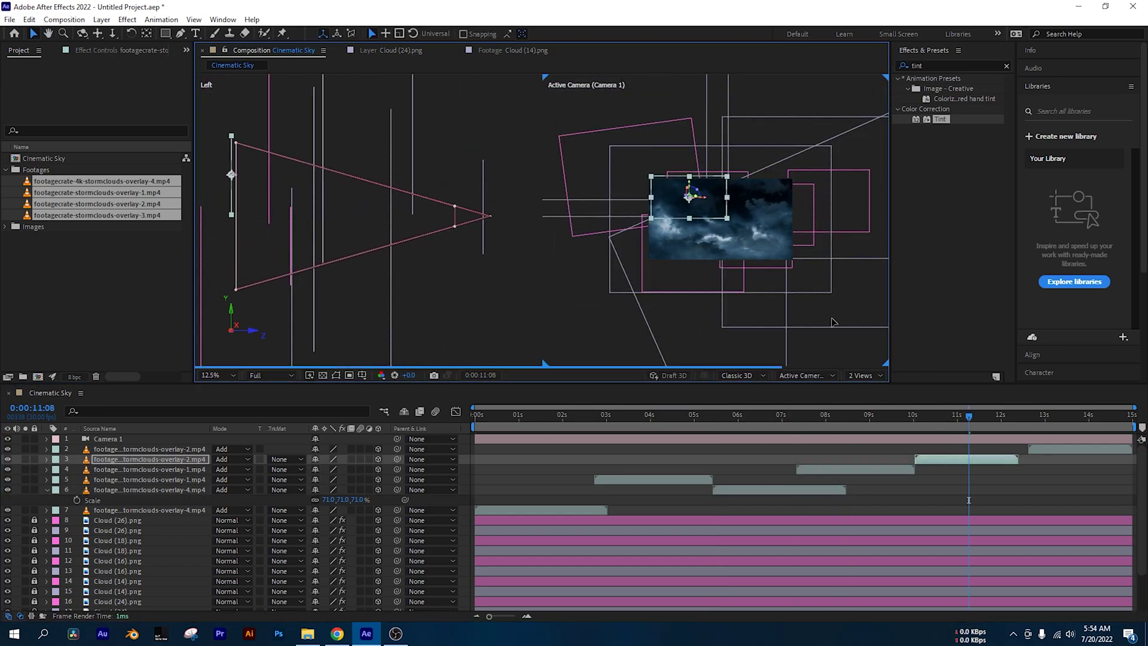
left_click(1056, 449)
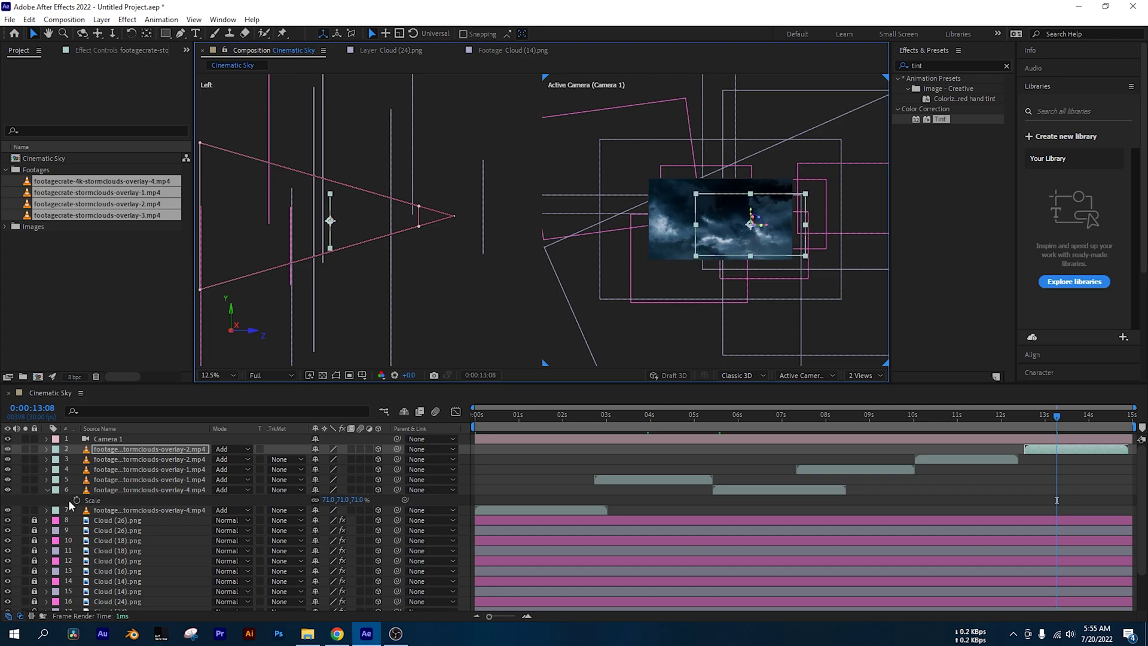
Step: Switch the composition to a single view fitted to the viewer and preview the animation from the start
left_click(475, 416)
scroll(715, 219, "up", 1)
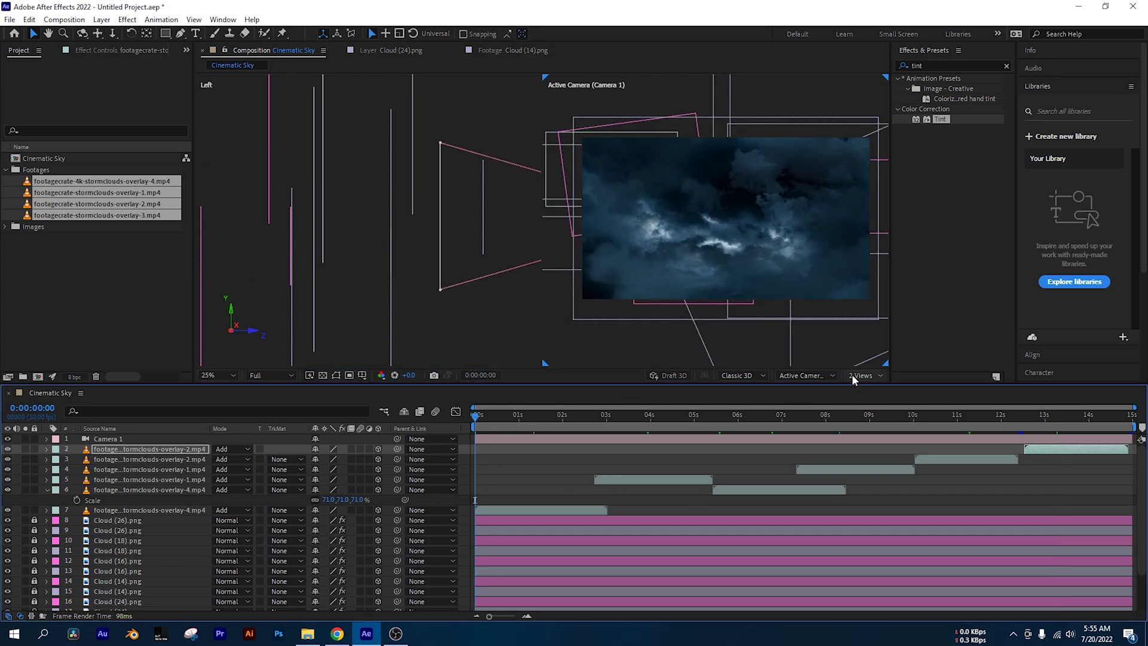
left_click(864, 375)
left_click(865, 390)
left_click(219, 376)
left_click(227, 391)
key("space")
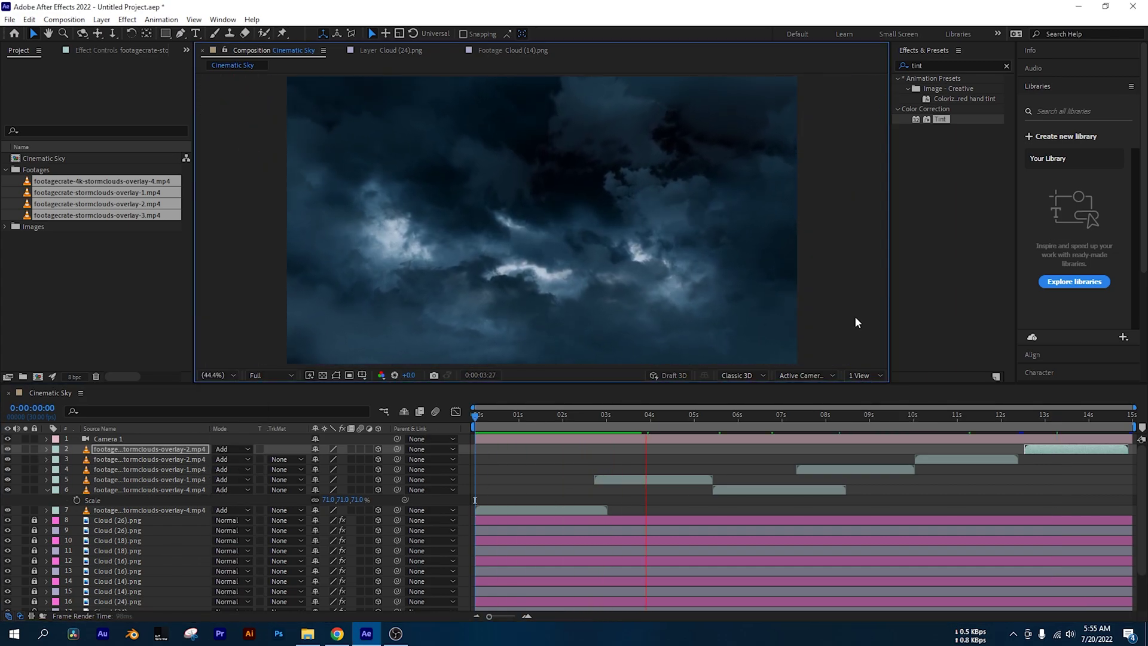
Step: Shift the overlay-1 clip at about 4 seconds to the left, adjust its size and preview from 0:00:02:14
left_click(728, 489)
left_click(656, 416)
left_click(656, 479)
left_click_drag(727, 226, 670, 221)
mouse_move(767, 290)
left_mouse_down()
mouse_move(727, 263)
mouse_move(752, 280)
left_mouse_up()
left_click(583, 416)
key("space")
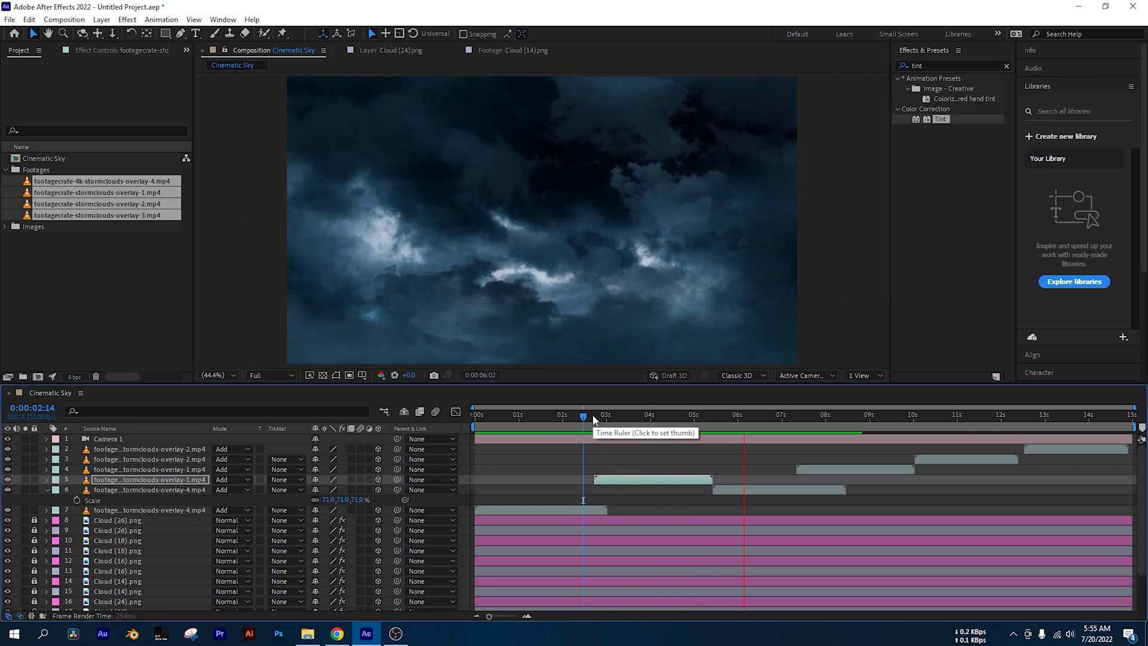
Step: Reposition the second overlay-4 clip over the clouds at about 6 seconds and preview that section
left_click(728, 416)
left_click(741, 490)
left_click(543, 294)
left_click_drag(428, 314, 543, 299)
left_click(741, 489)
left_click_drag(468, 262, 502, 242)
left_click_drag(494, 190, 493, 213)
left_click(702, 416)
key("space")
Step: Move the second overlay-4 clip to the left, enlarge it to 293.7% scale and preview the result
left_click_drag(536, 271, 454, 283)
left_click(745, 416)
left_click_drag(529, 296, 579, 323)
left_click(705, 416)
key("space")
Step: Enlarge the overlay-1 clip at about 8 seconds, move it left and towards the frame's top, then preview that section
left_click(821, 416)
left_click(821, 470)
left_click_drag(708, 272, 667, 261)
left_click_drag(737, 303, 817, 348)
left_click_drag(710, 256, 753, 256)
left_click_drag(712, 260, 629, 257)
left_click_drag(669, 194, 668, 133)
left_click(796, 417)
key("space")
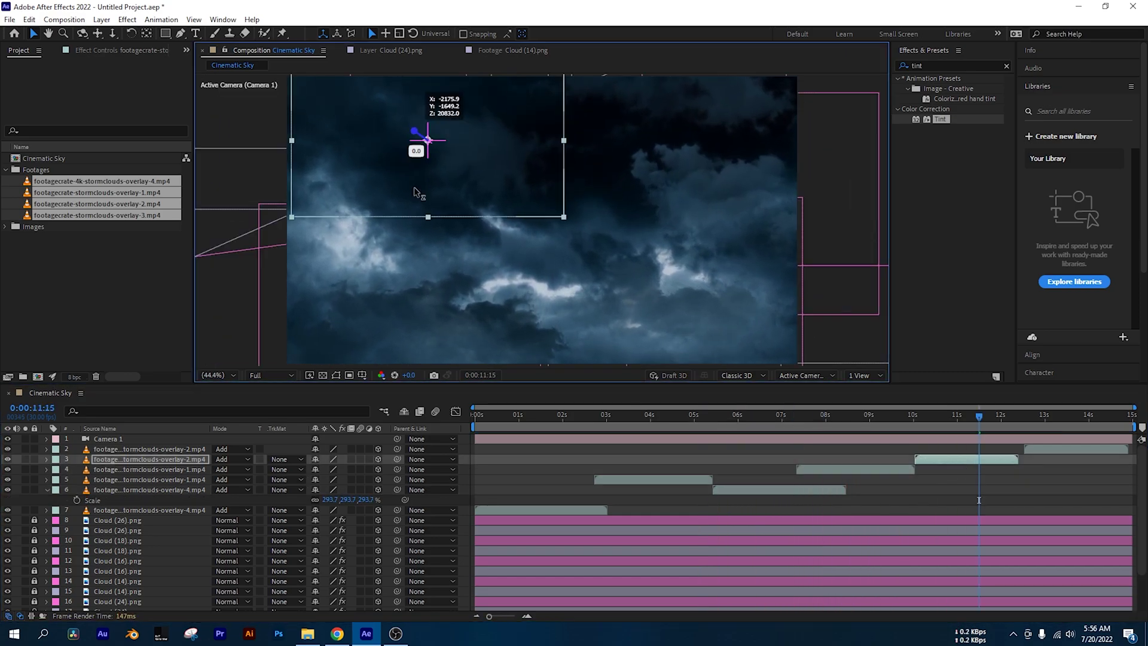
Step: Place the overlay-2 clip at 0:00:11:15 in the frame's upper left and reposition the last overlay-2 clip
left_click_drag(423, 192, 451, 167)
left_click(1055, 451)
left_click_drag(667, 242, 592, 231)
left_click(1065, 456)
left_click(1065, 449)
left_click_drag(658, 269, 716, 240)
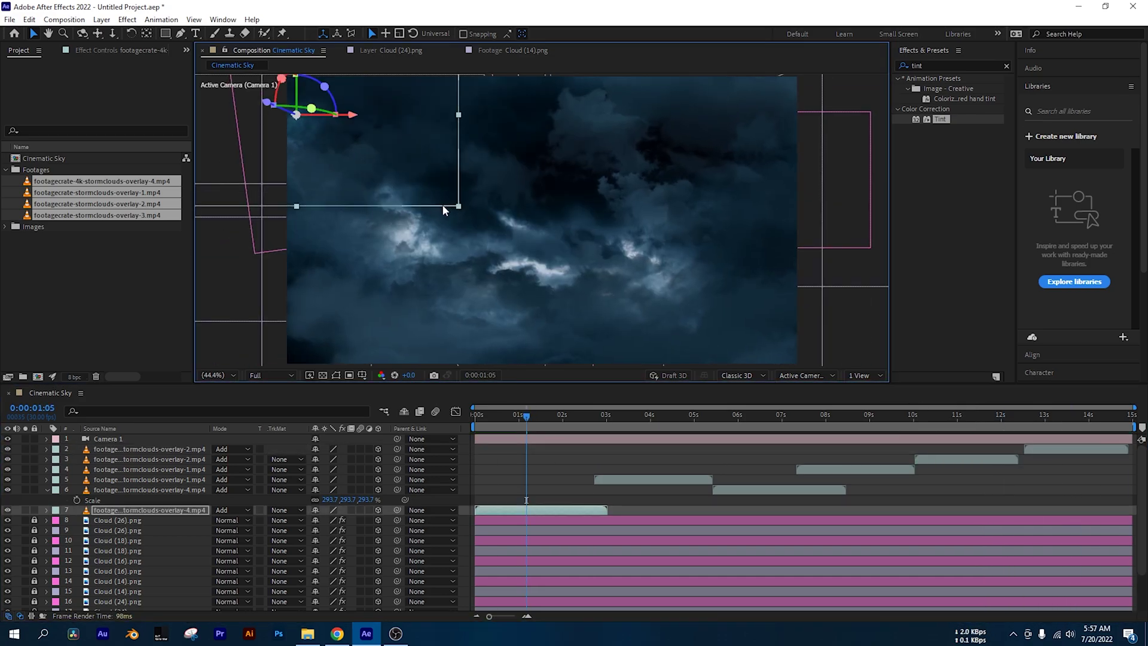
Step: Move the first overlay-4 clip over the bright clouds at the frame's lower left and preview from the start
left_click_drag(443, 204, 436, 179)
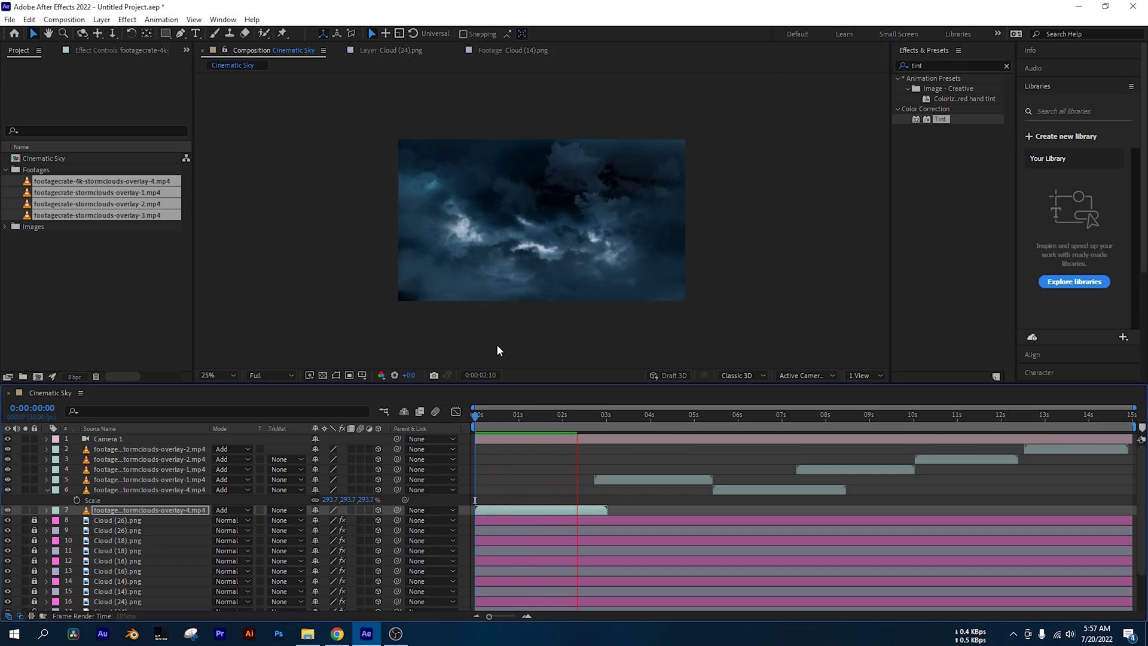
left_click_drag(496, 343, 524, 254)
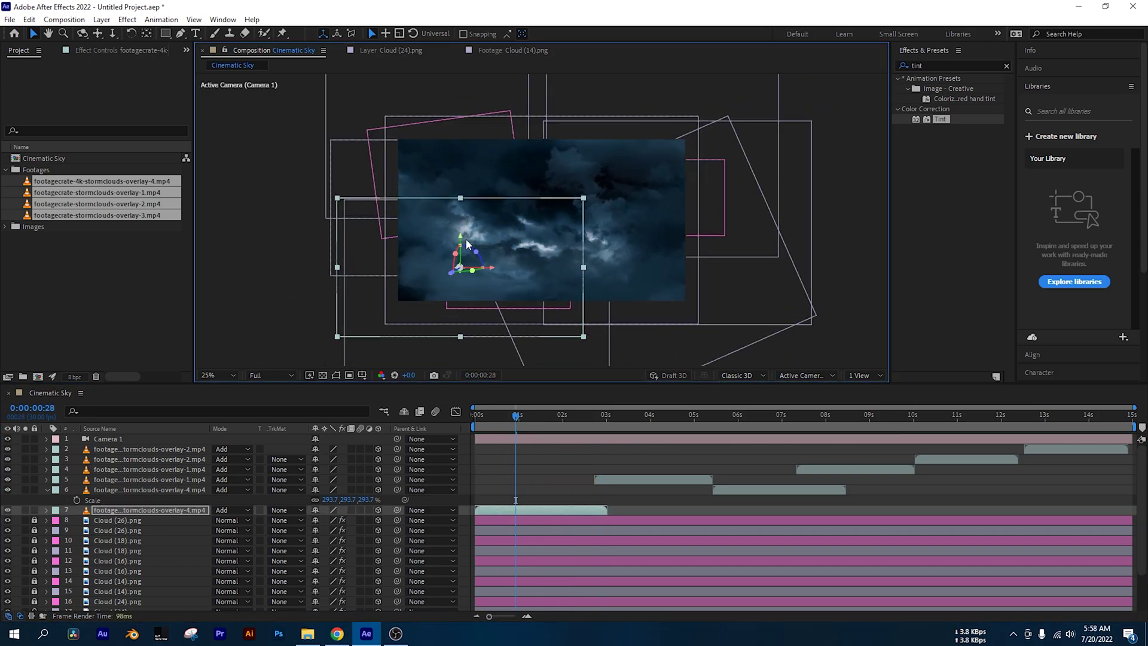
key("space")
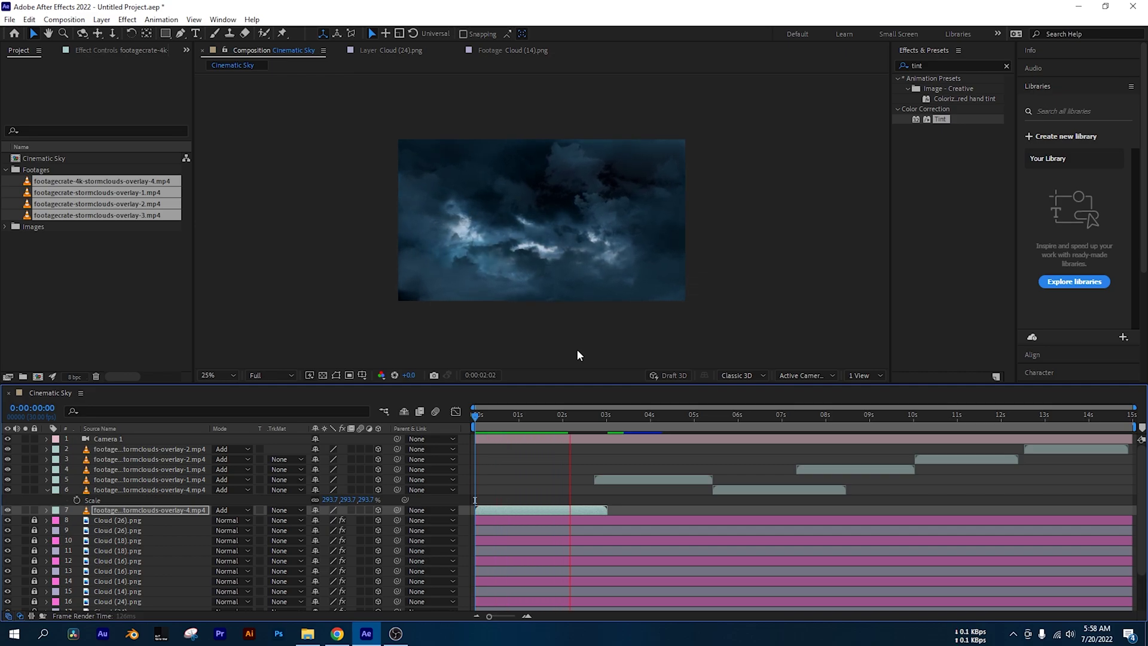
key("space")
Step: Move the overlay-1 clip at 0:00:04:22 to the upper right of the frame's centre and preview from 0:00:03:21
left_click(682, 415)
left_click(669, 480)
left_click_drag(634, 223, 585, 176)
left_click_drag(617, 205, 633, 205)
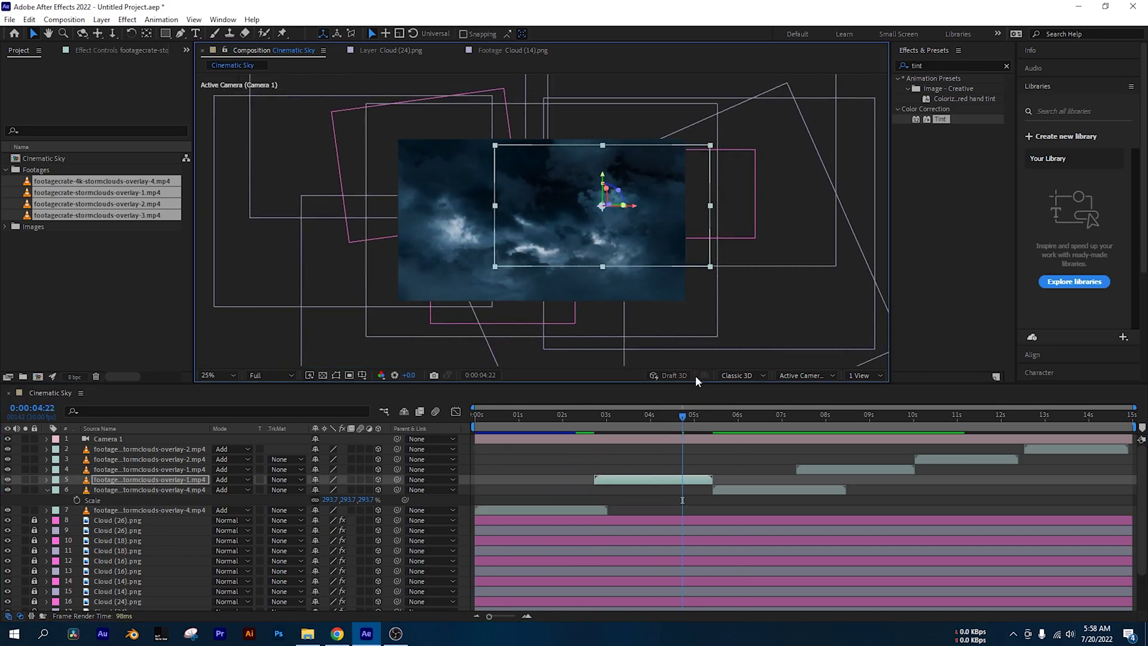
left_click(638, 415)
key("space")
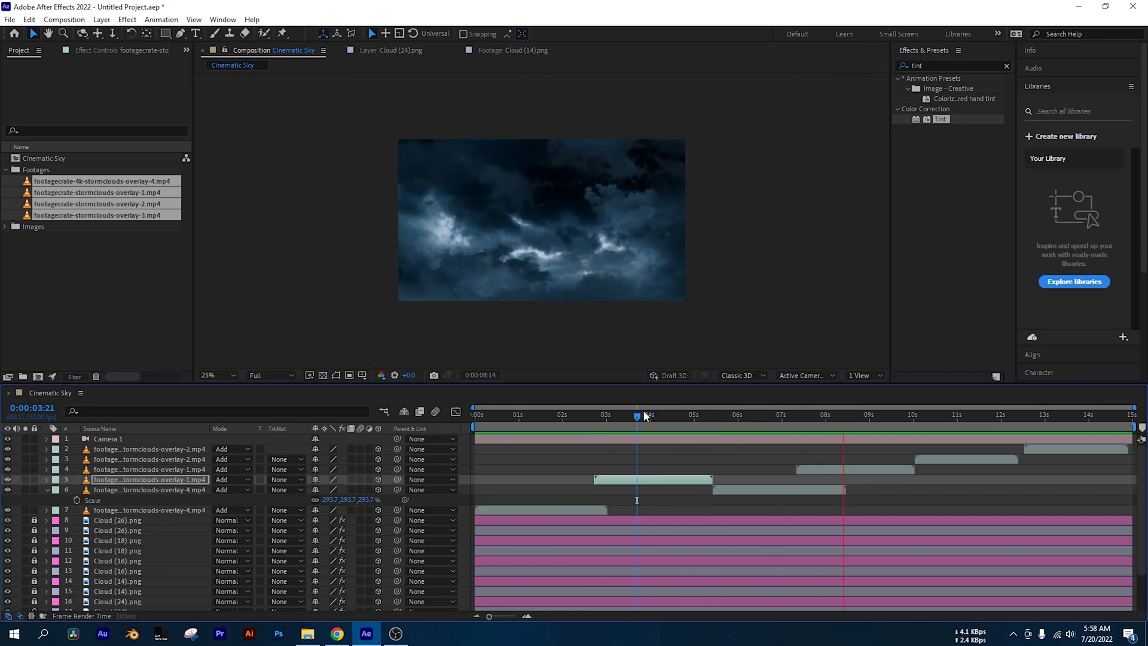
Step: Move the overlay-2 clip at 0:00:11:01 to the lower right of the frame's centre and preview the composition
left_click(959, 414)
left_click(959, 459)
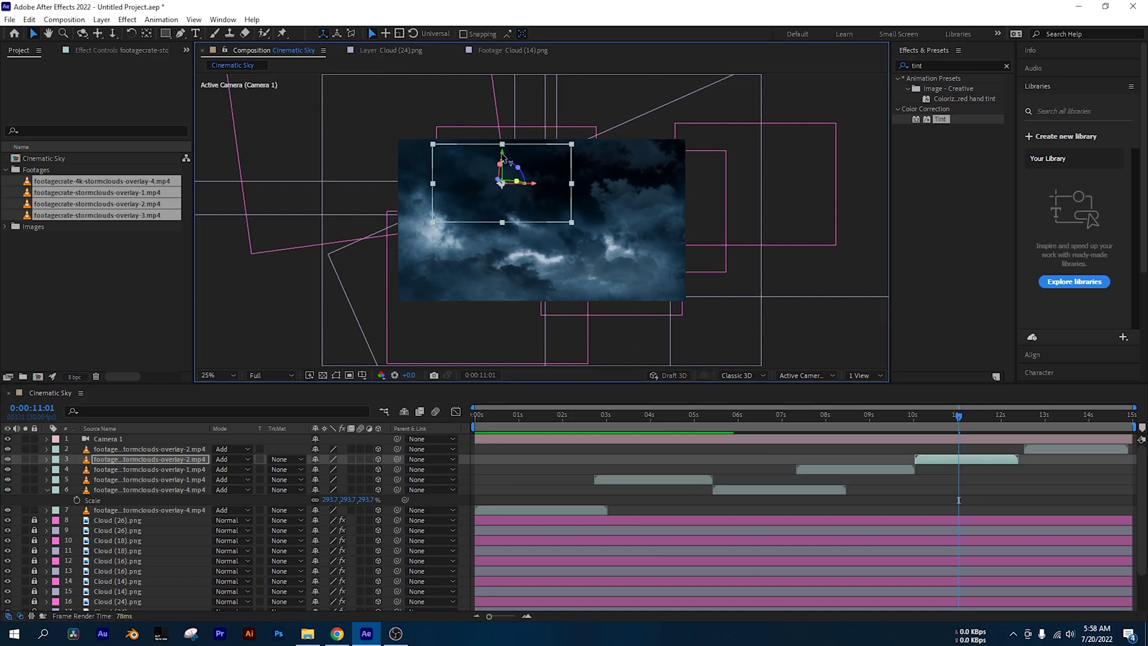
left_click_drag(492, 178, 590, 242)
key("space")
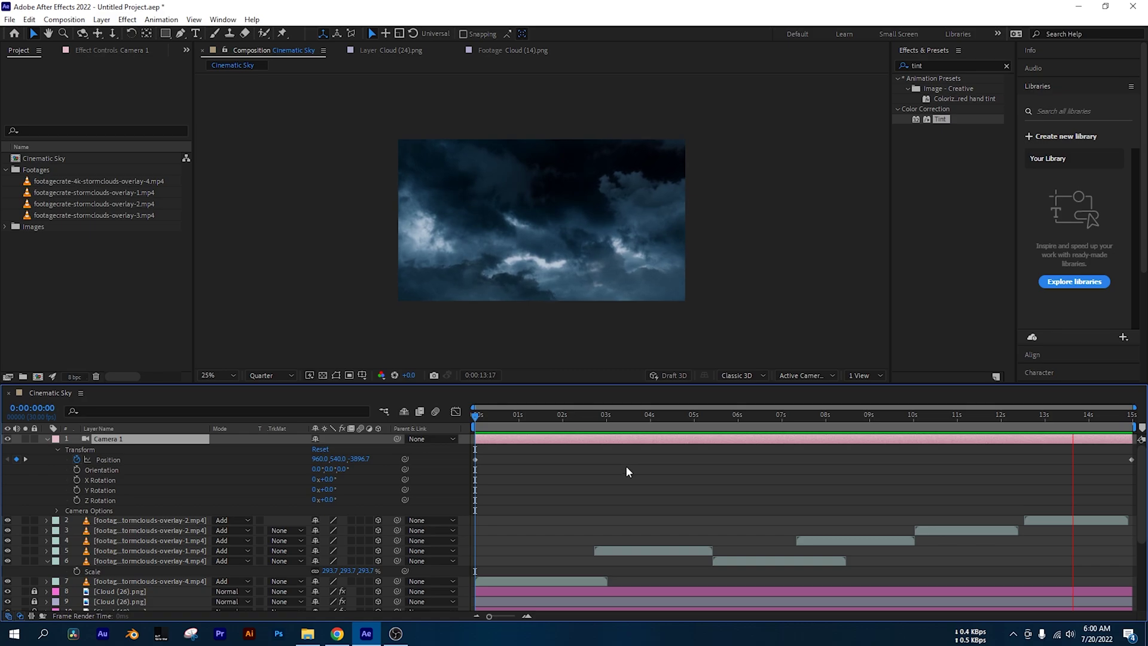
key("space")
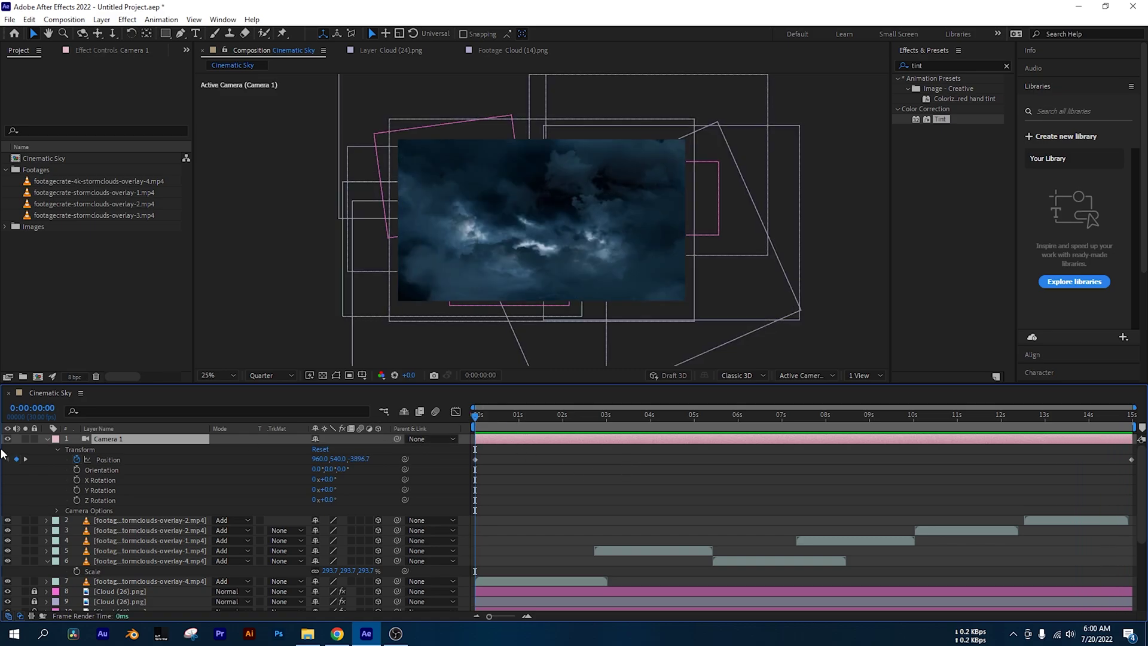
Step: Collapse the properties of Camera 1 and the overlay-4 layer and enlarge the timeline to show more layers
left_click(46, 439)
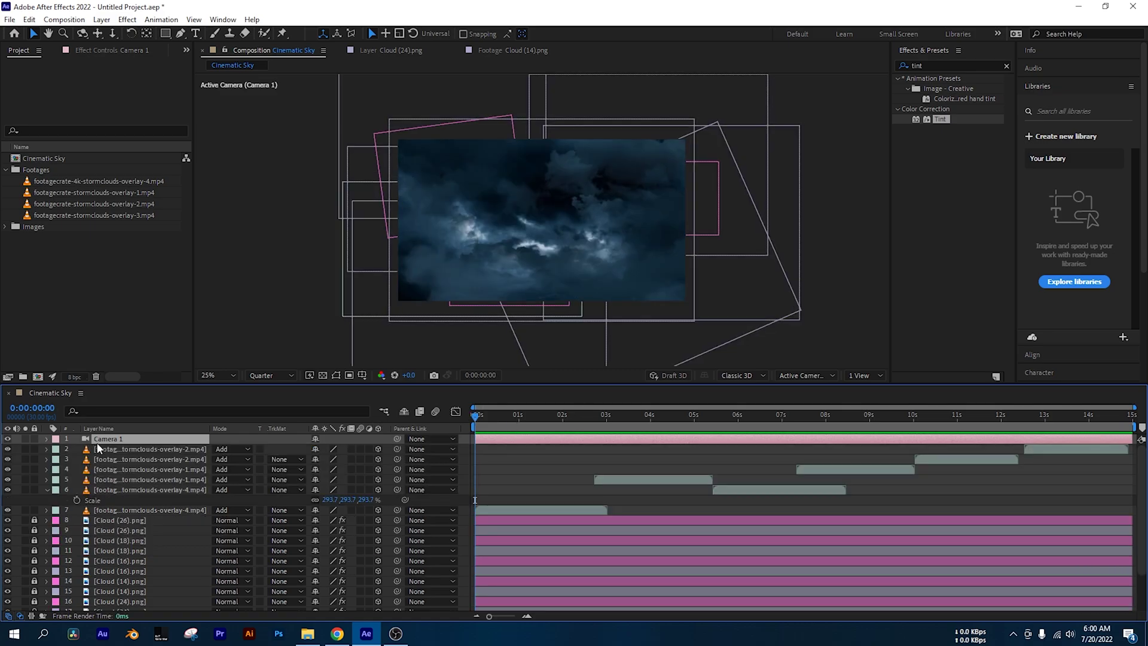
left_click(46, 490)
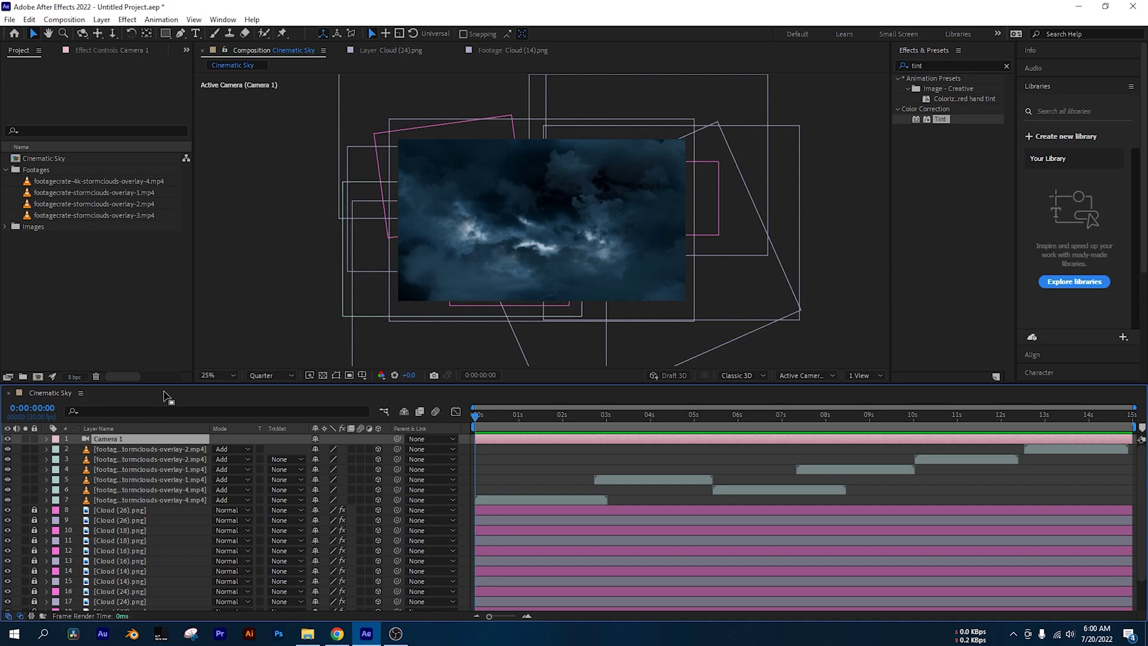
left_click_drag(170, 385, 171, 329)
Step: Add a new adjustment layer above all layers in the Cinematic Sky composition
left_click(974, 160)
right_click(82, 276)
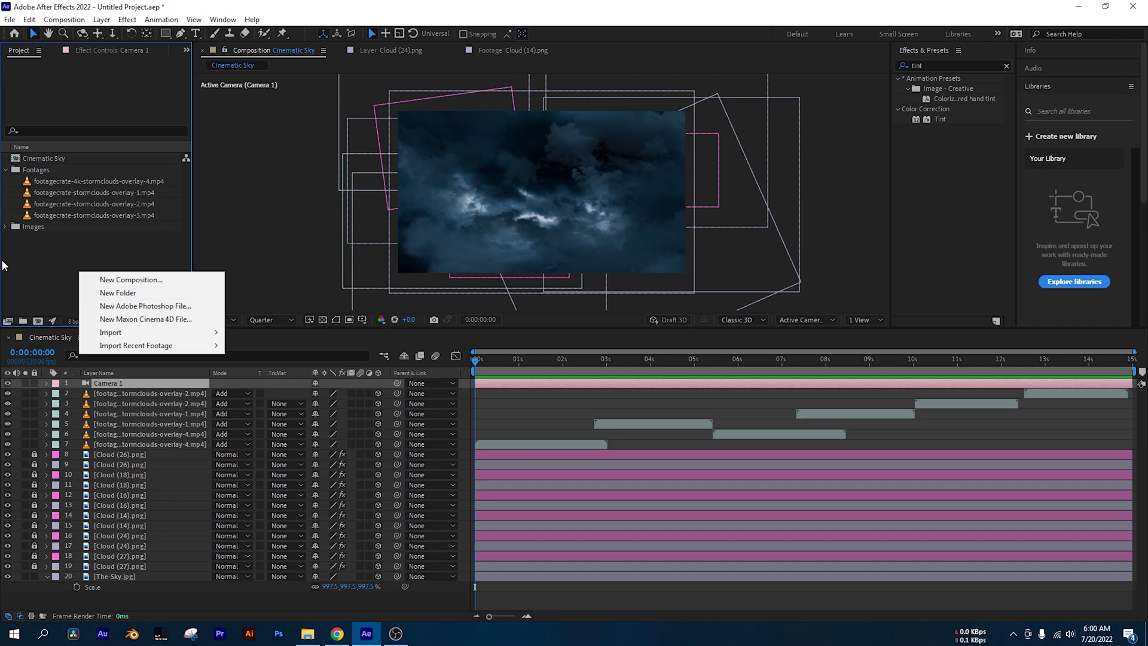
right_click(125, 596)
mouse_move(246, 453)
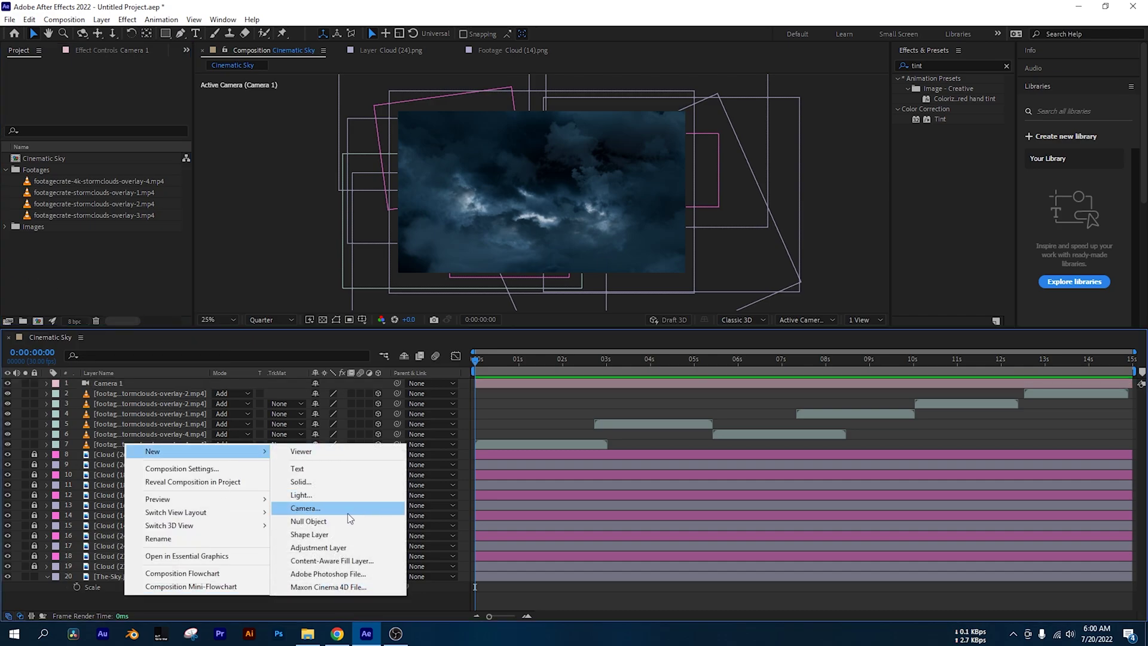
left_click(323, 547)
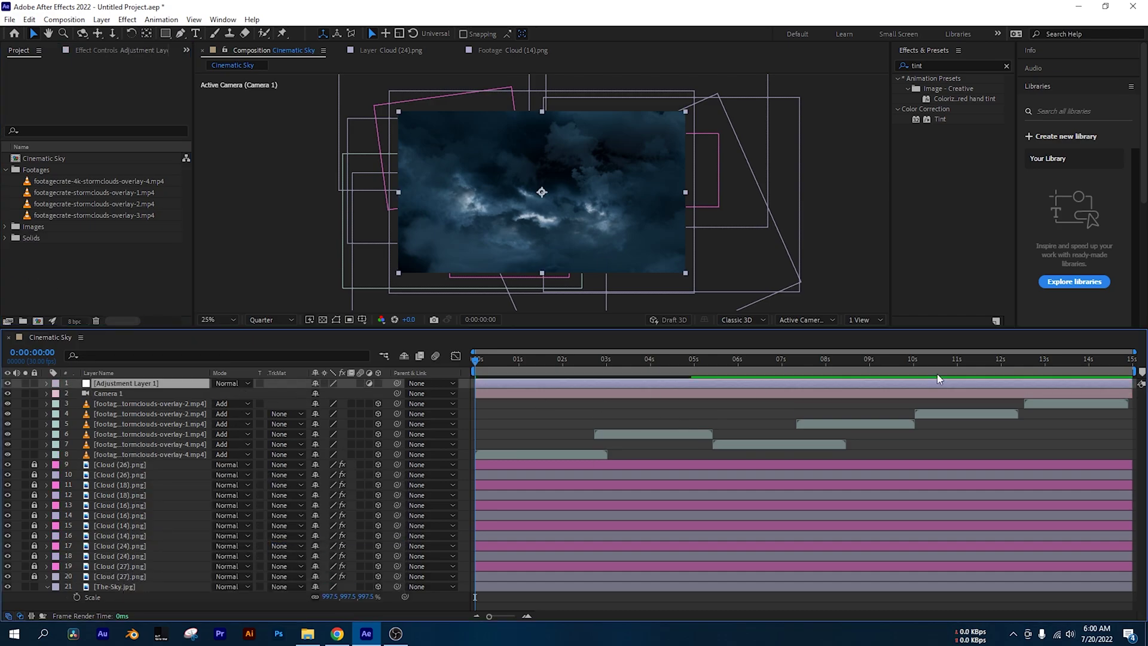
Step: Apply the Motion Tile effect to the adjustment layer and set its Output Height to 75
left_click(1007, 66)
left_click(968, 67)
type("motion")
left_click_drag(957, 181, 143, 384)
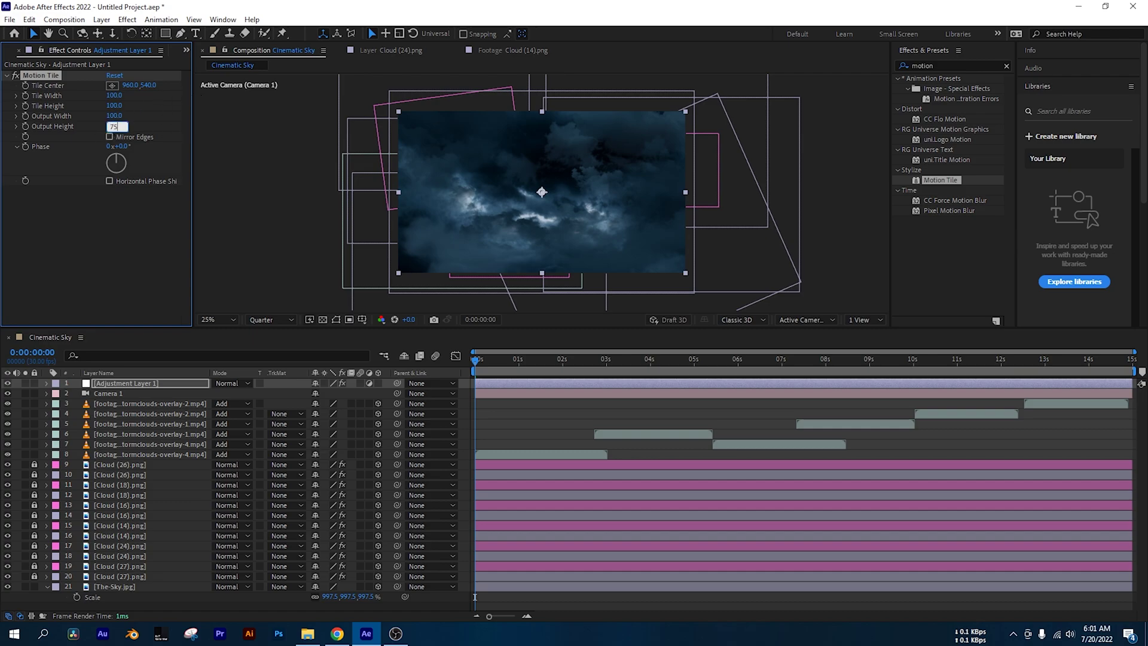
key("Return")
Step: Preview the composition with its black bars from the first frame
left_click_drag(489, 361, 459, 364)
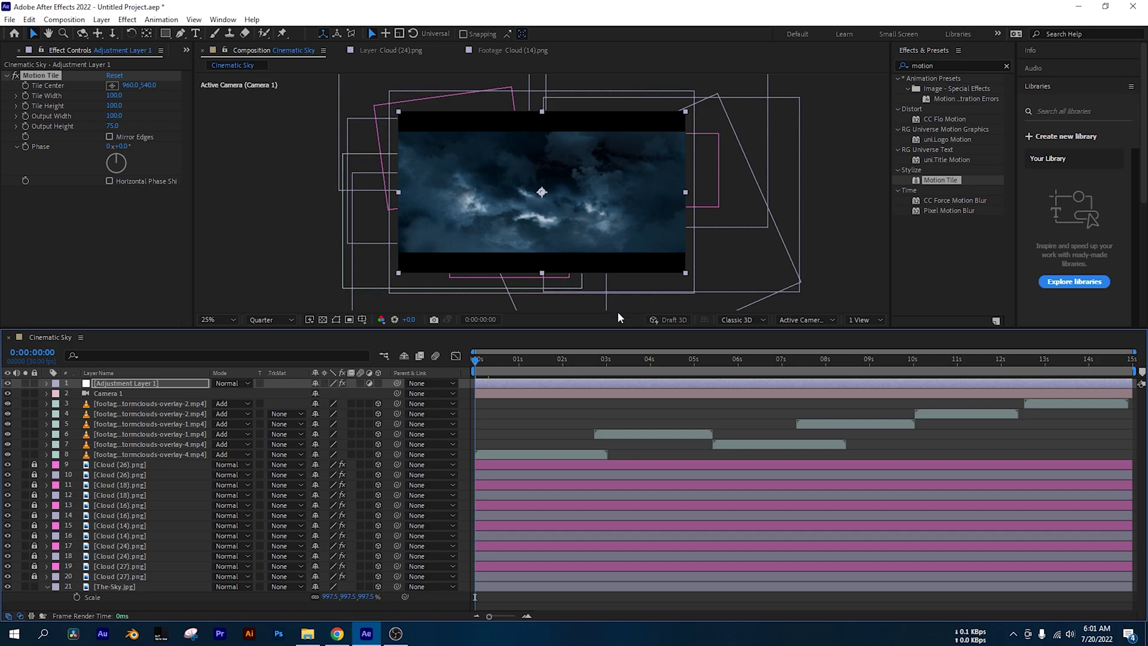
key("space")
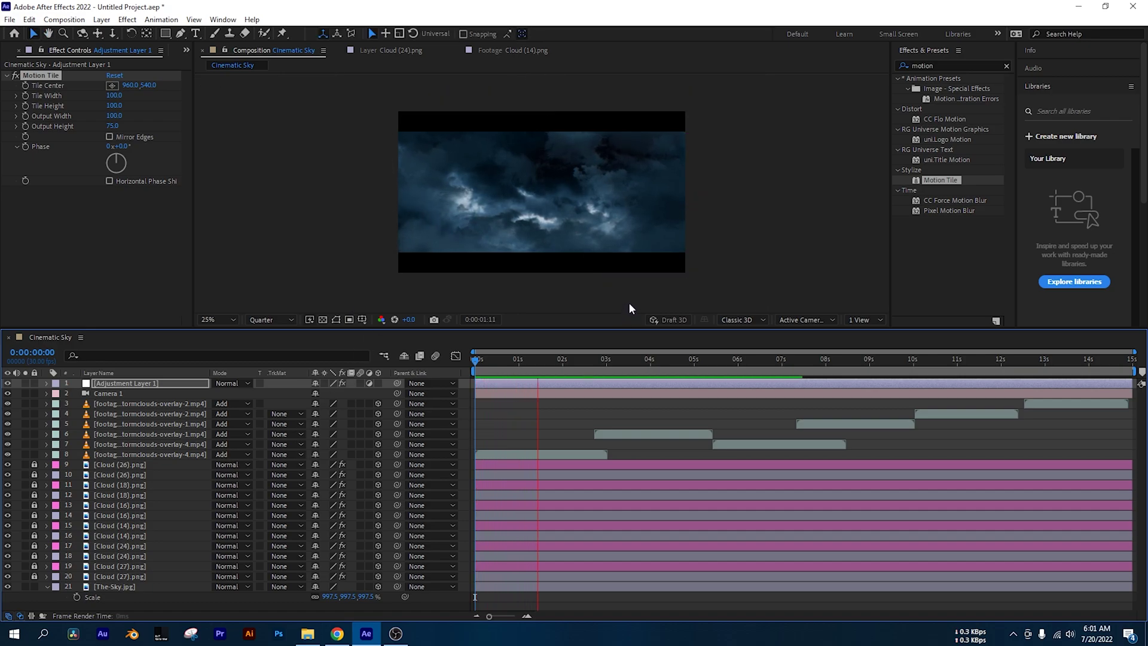
key("period")
key("comma")
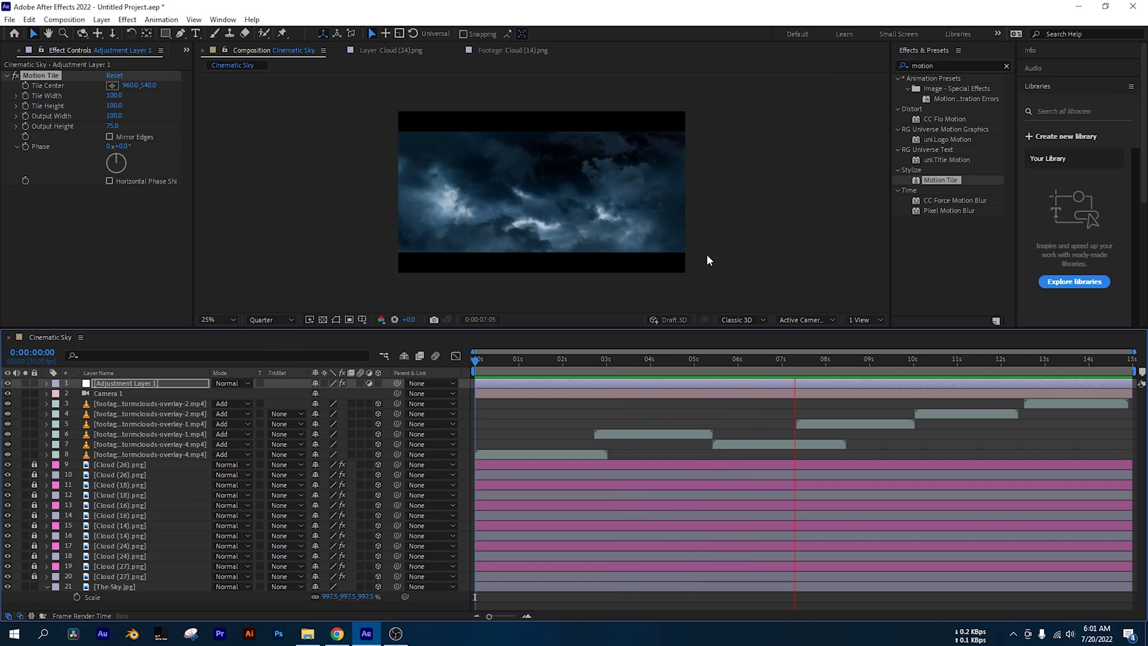
key("space")
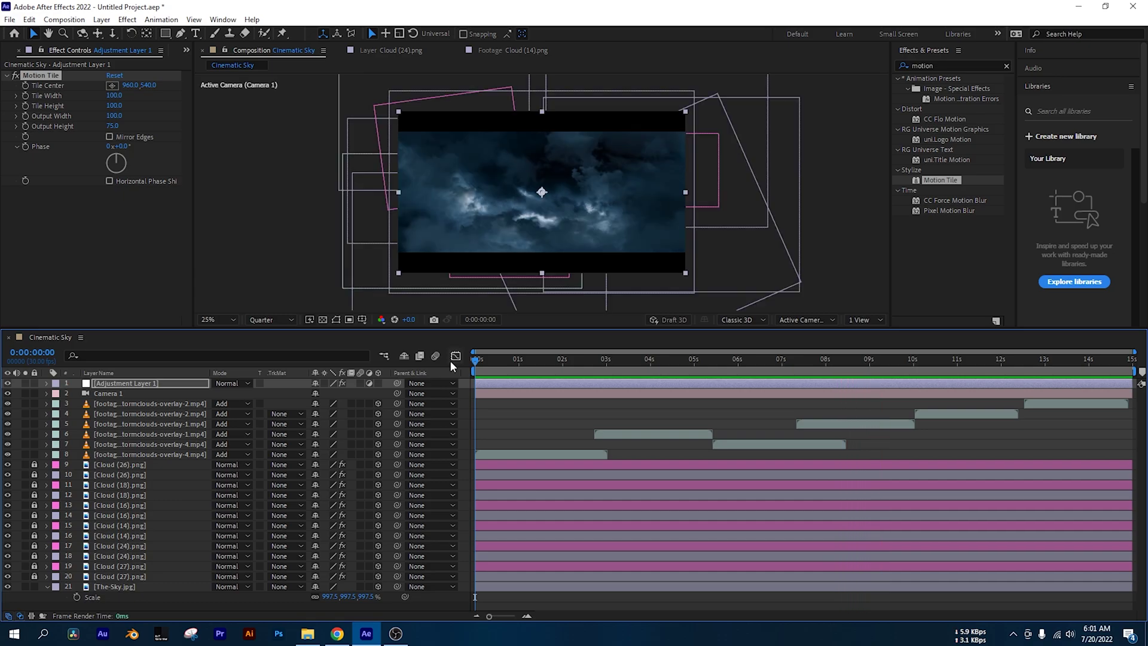